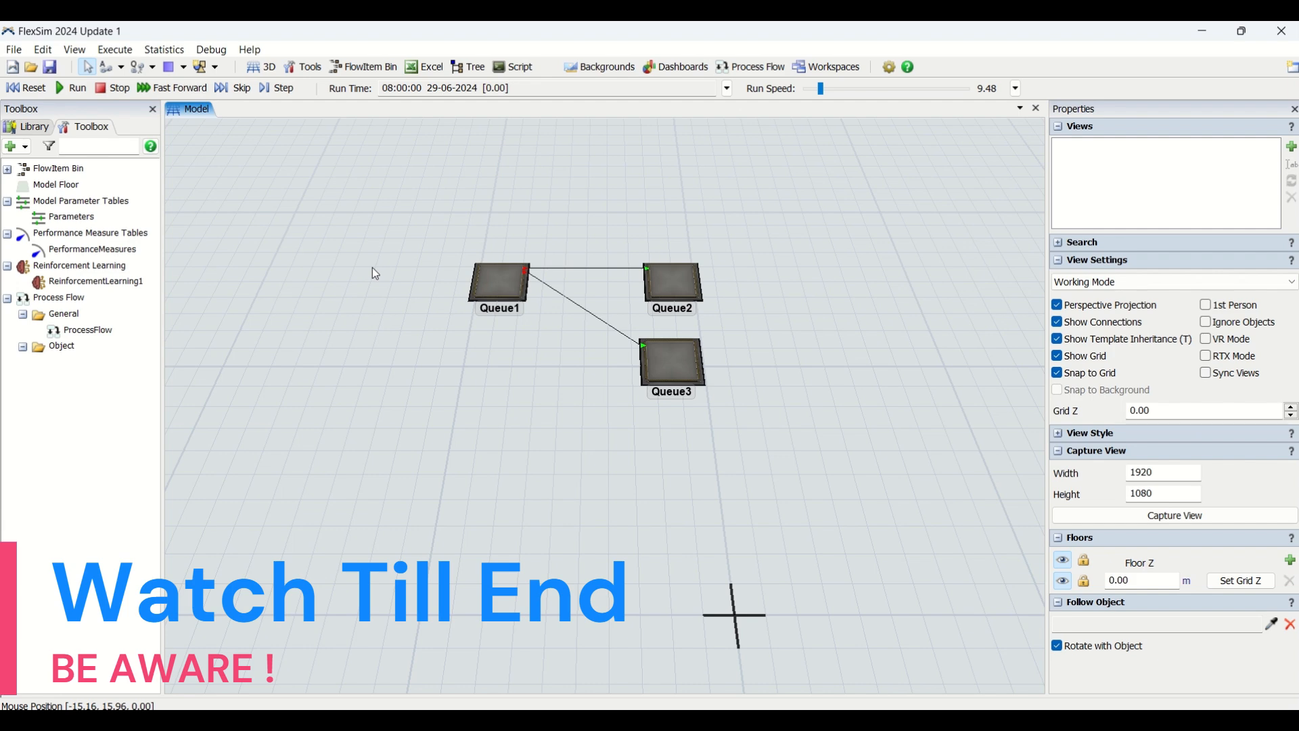
Open the existing general process flow ProcessFlow beside the 3D model.
click(761, 67)
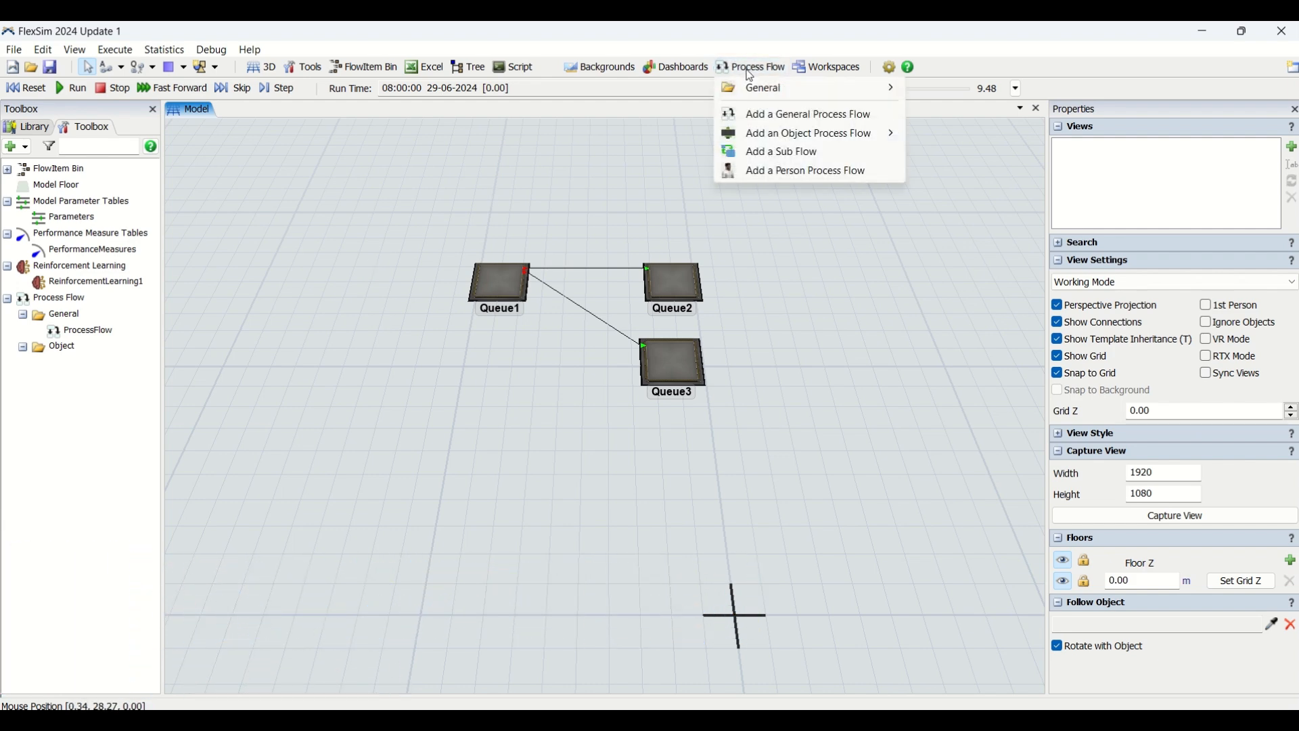
mouse_move(802, 132)
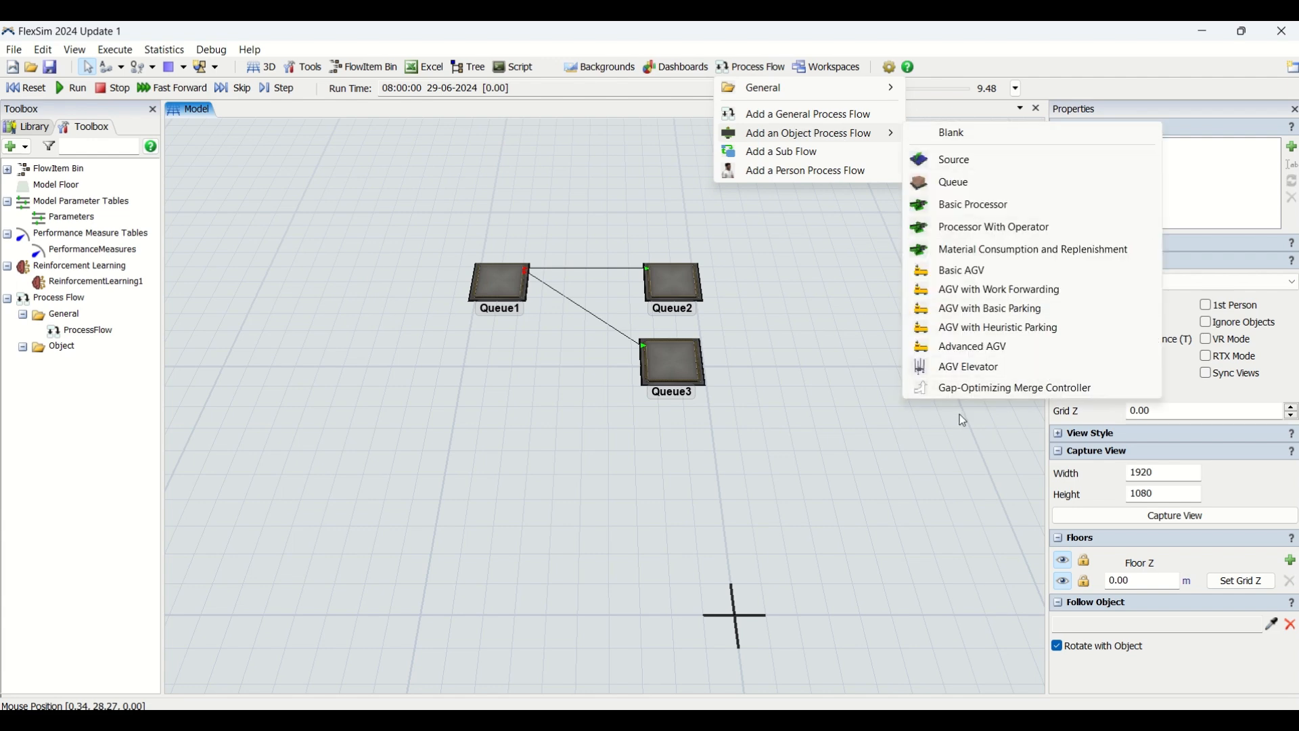
mouse_move(805, 88)
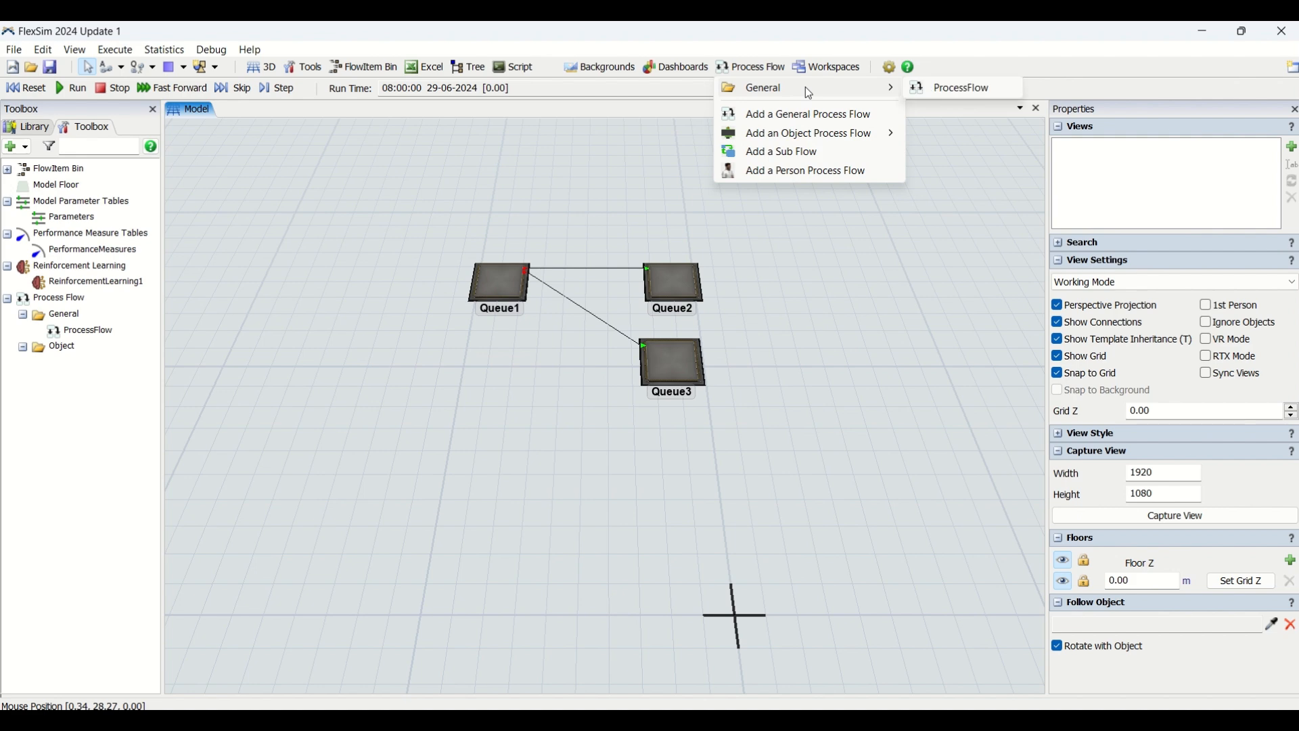
click(966, 87)
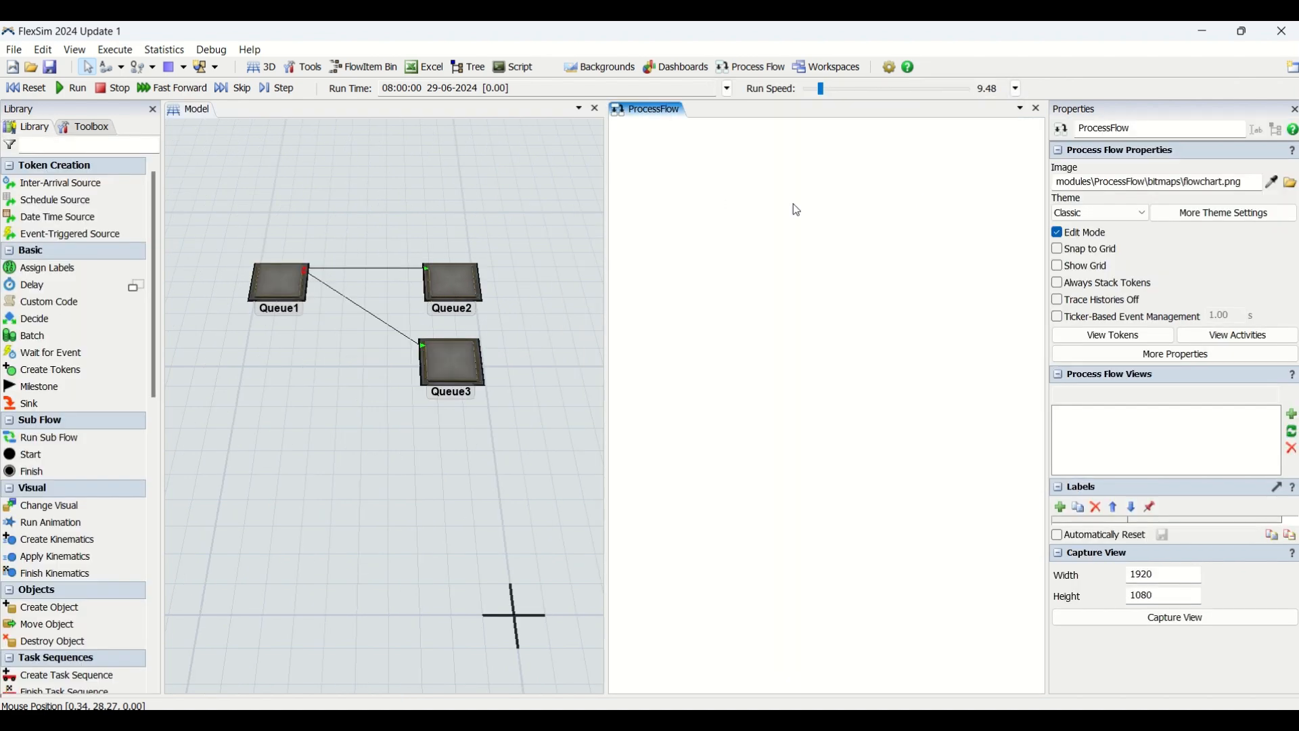
Review the process flow activity library, the model's toolbox and queues, and the available object process flow templates.
scroll(63, 336, down, 15)
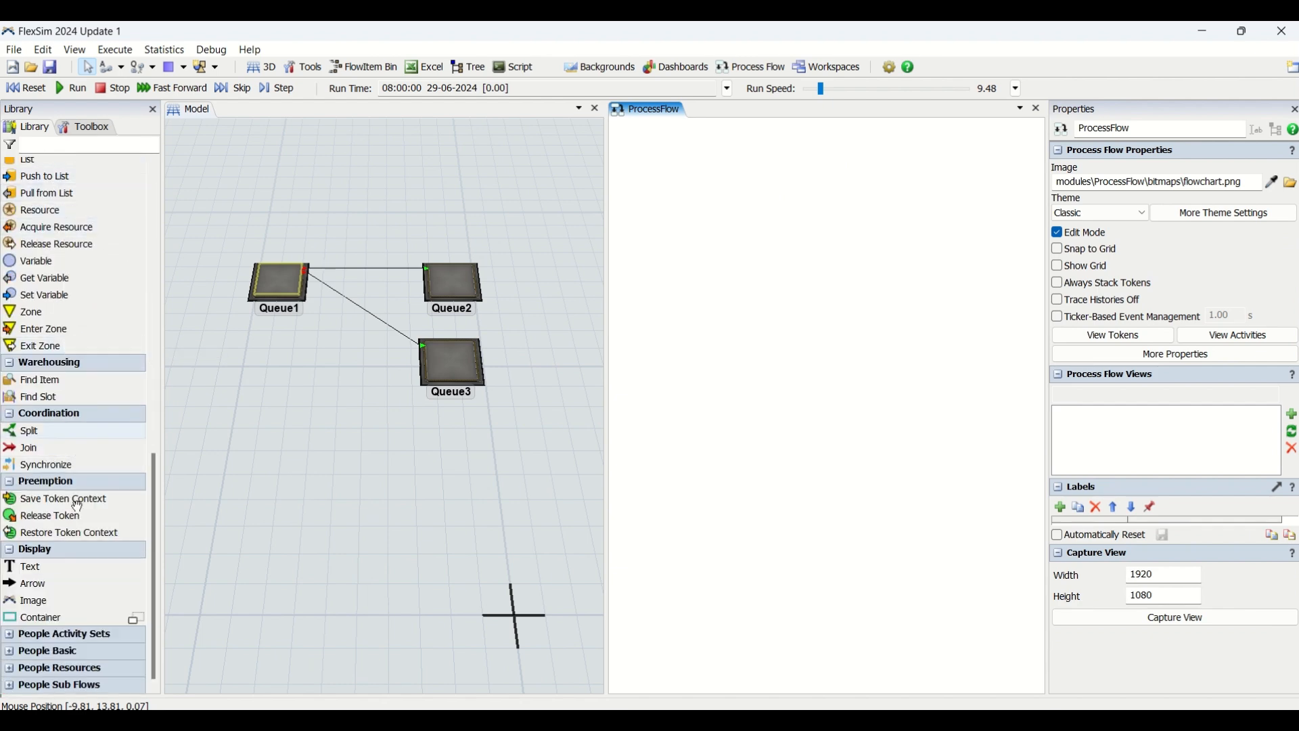
click(470, 162)
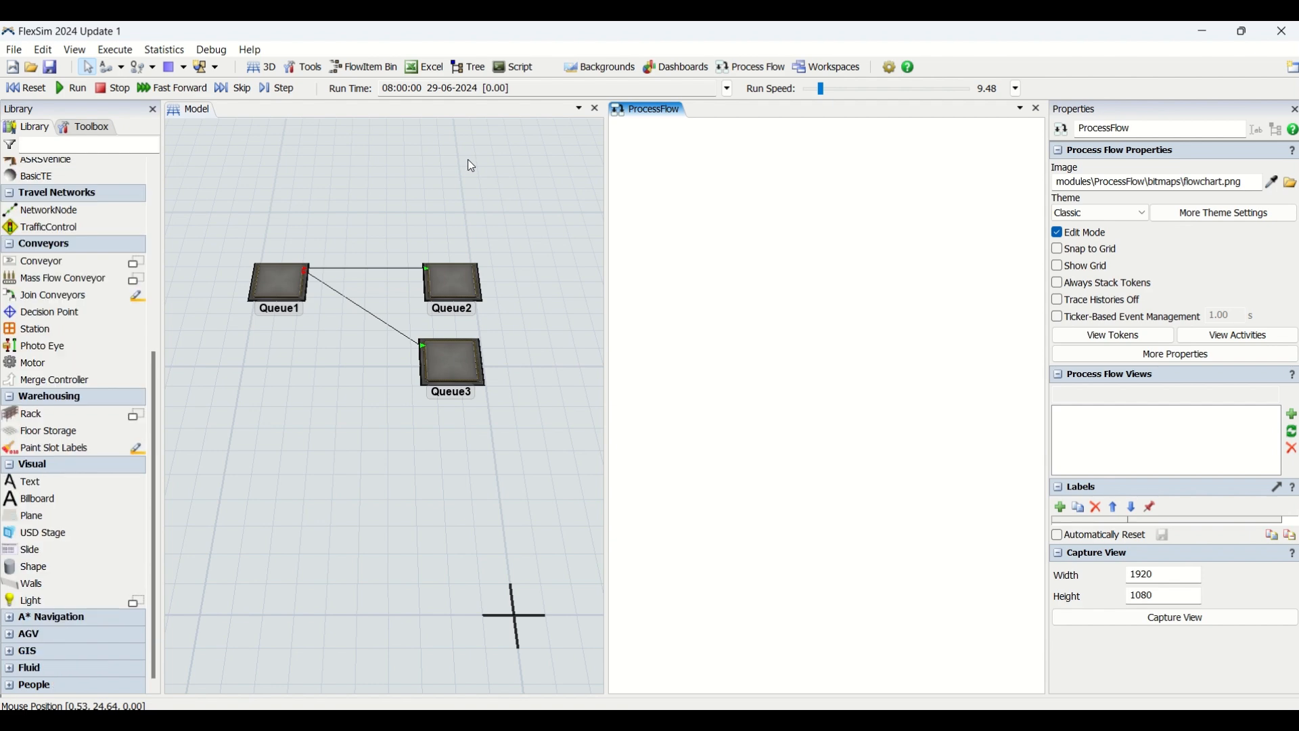
click(101, 129)
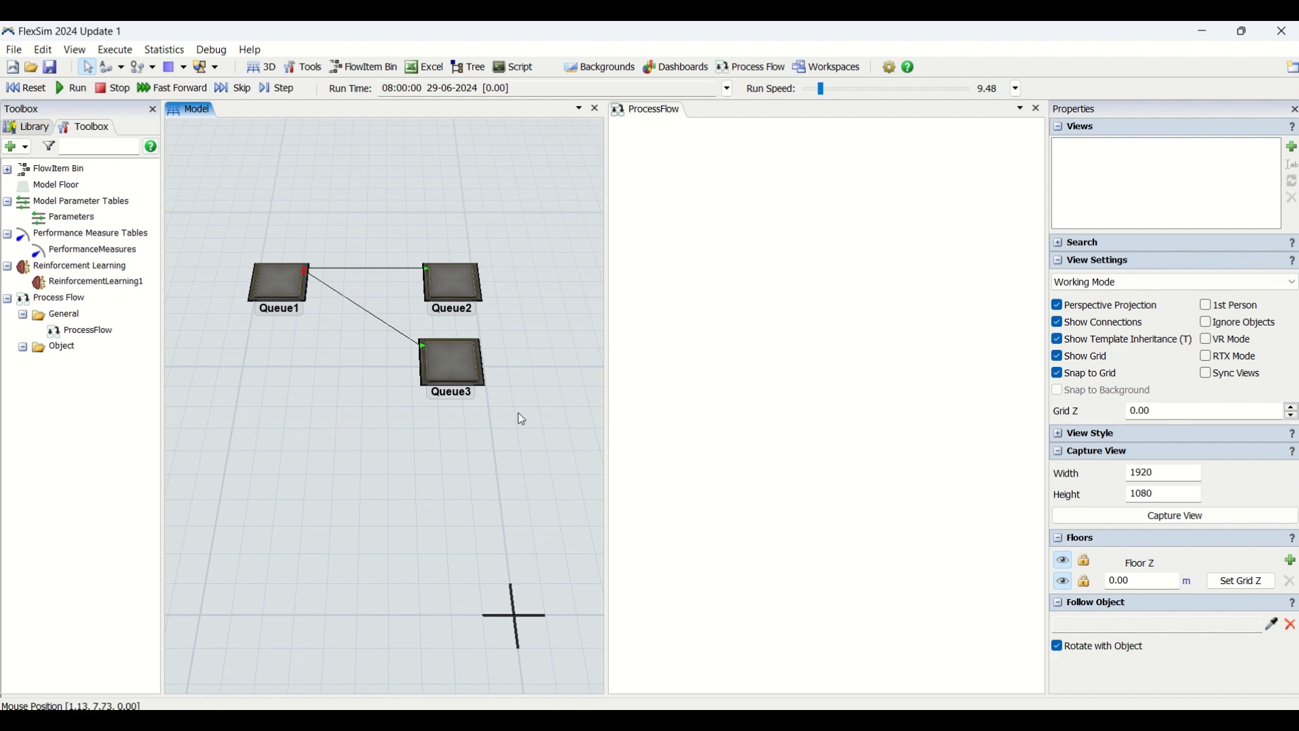
right_drag(525, 463, 542, 452)
drag(371, 426, 488, 529)
mouse_move(489, 529)
right_down()
mouse_move(430, 514)
mouse_move(496, 528)
right_up()
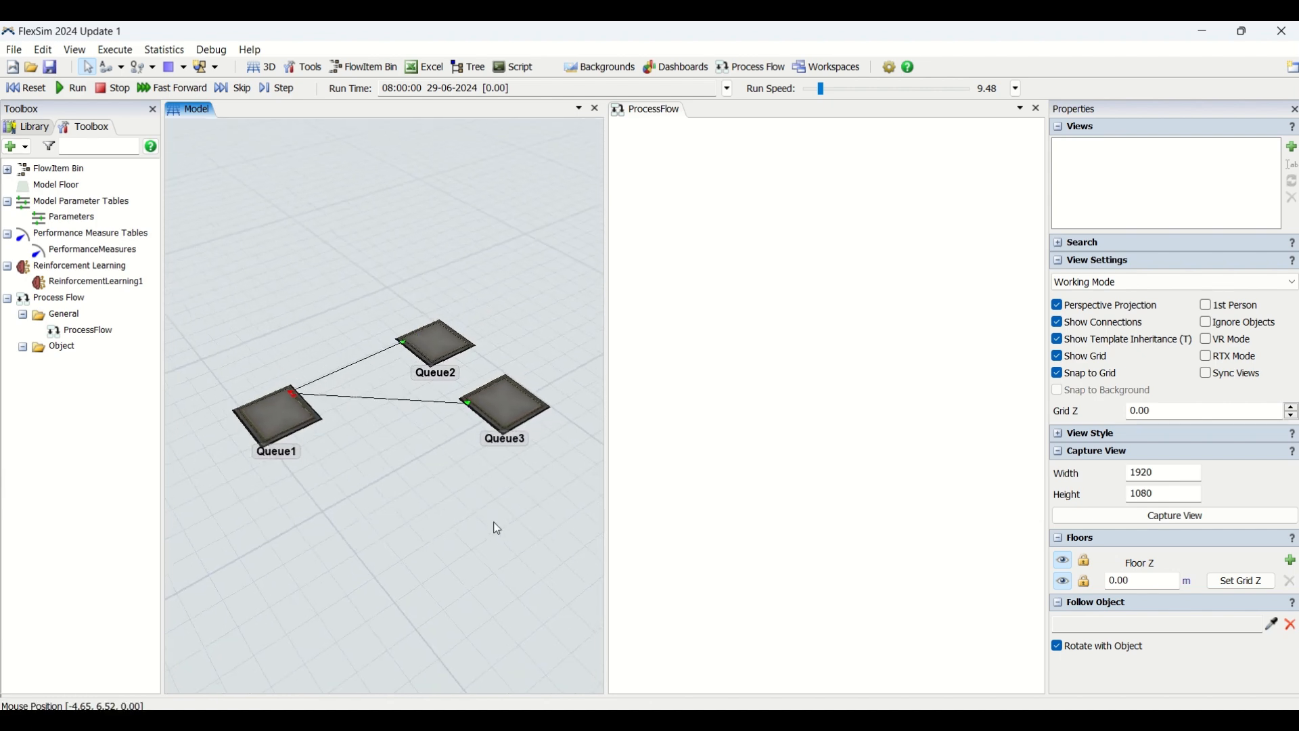
click(678, 302)
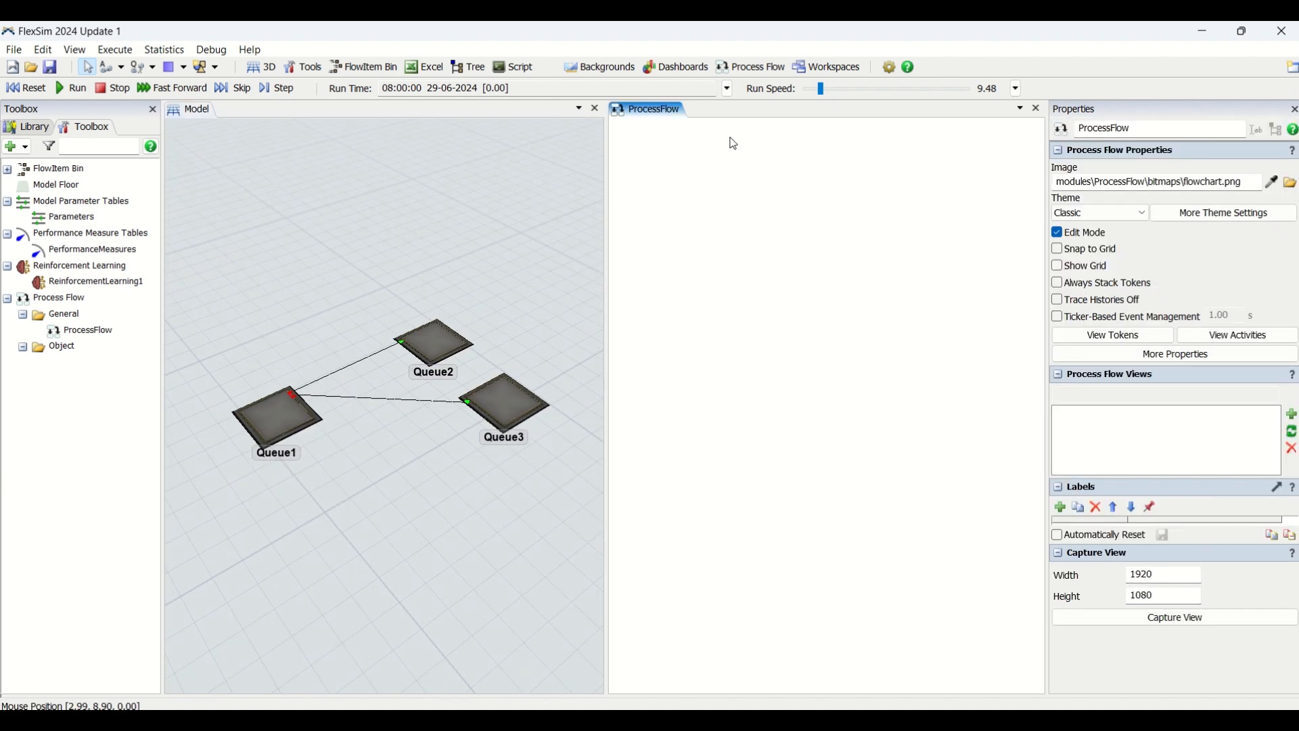
click(749, 69)
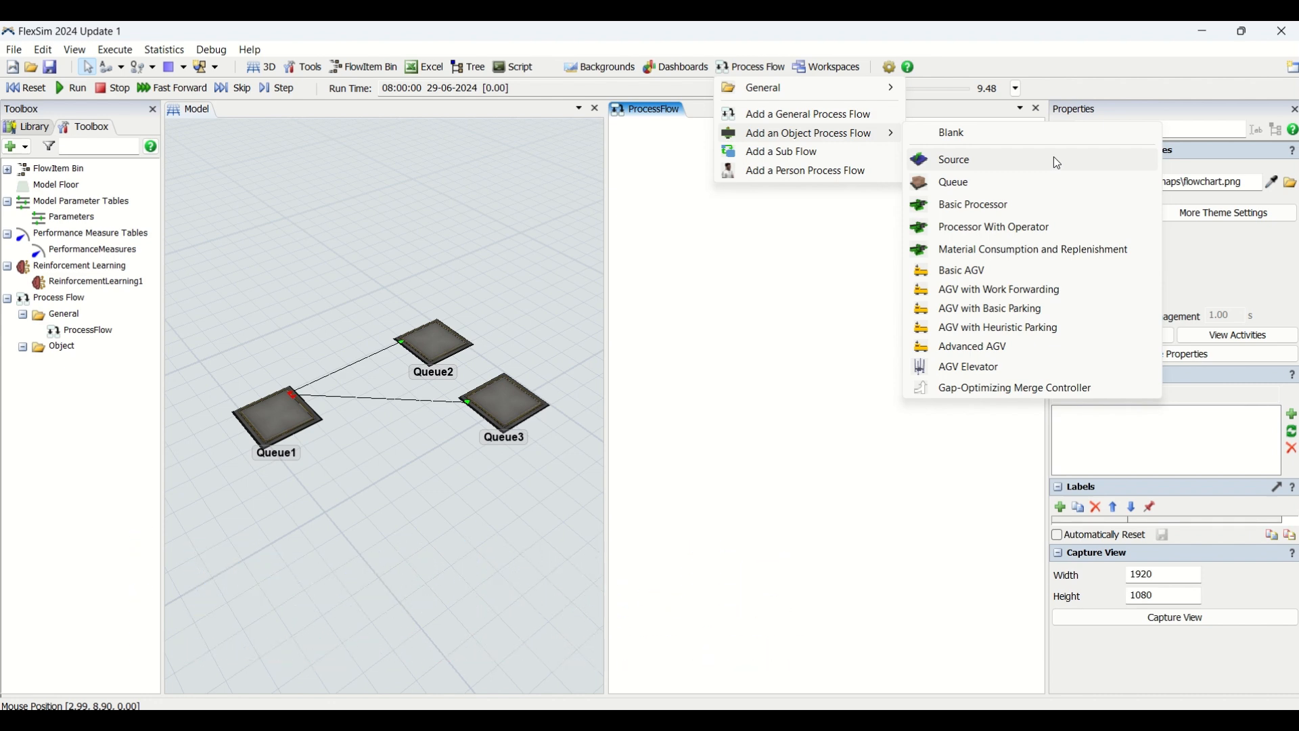
click(523, 209)
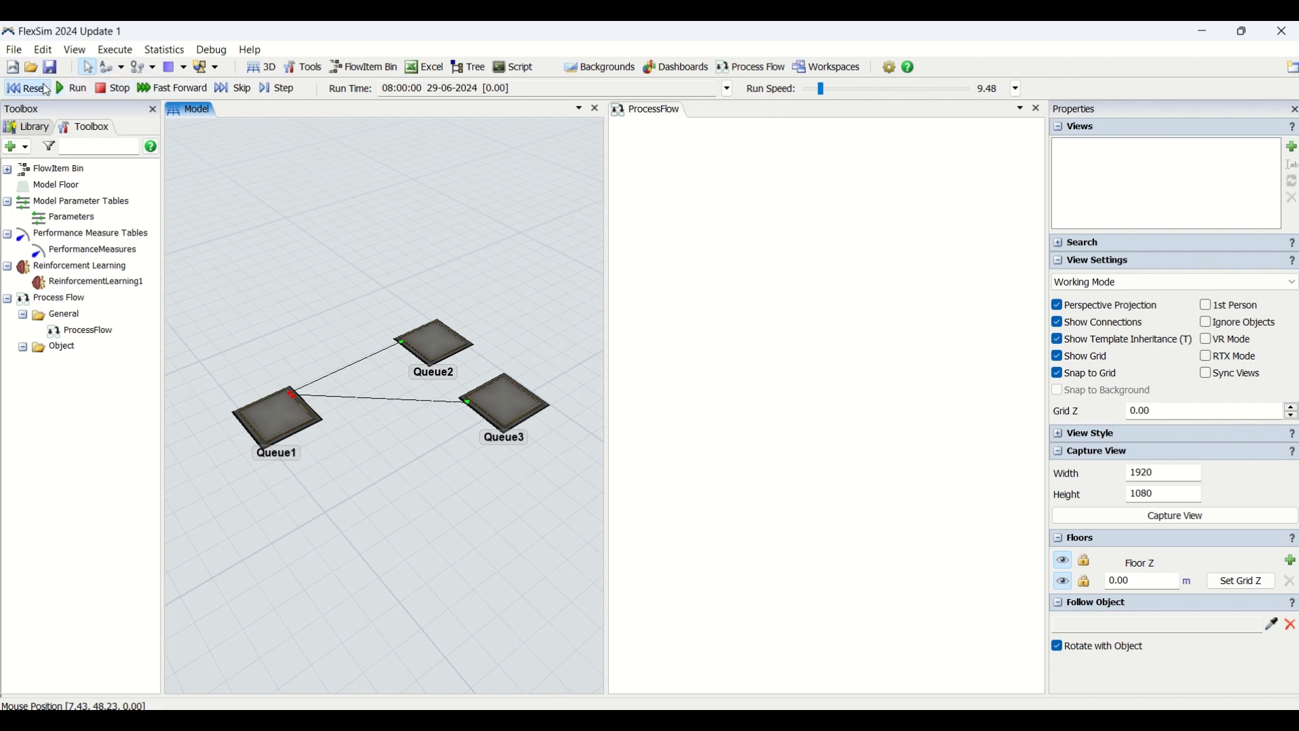
Delete Queue1, Queue2 and Queue3 together from the 3D model.
scroll(257, 203, down, 2)
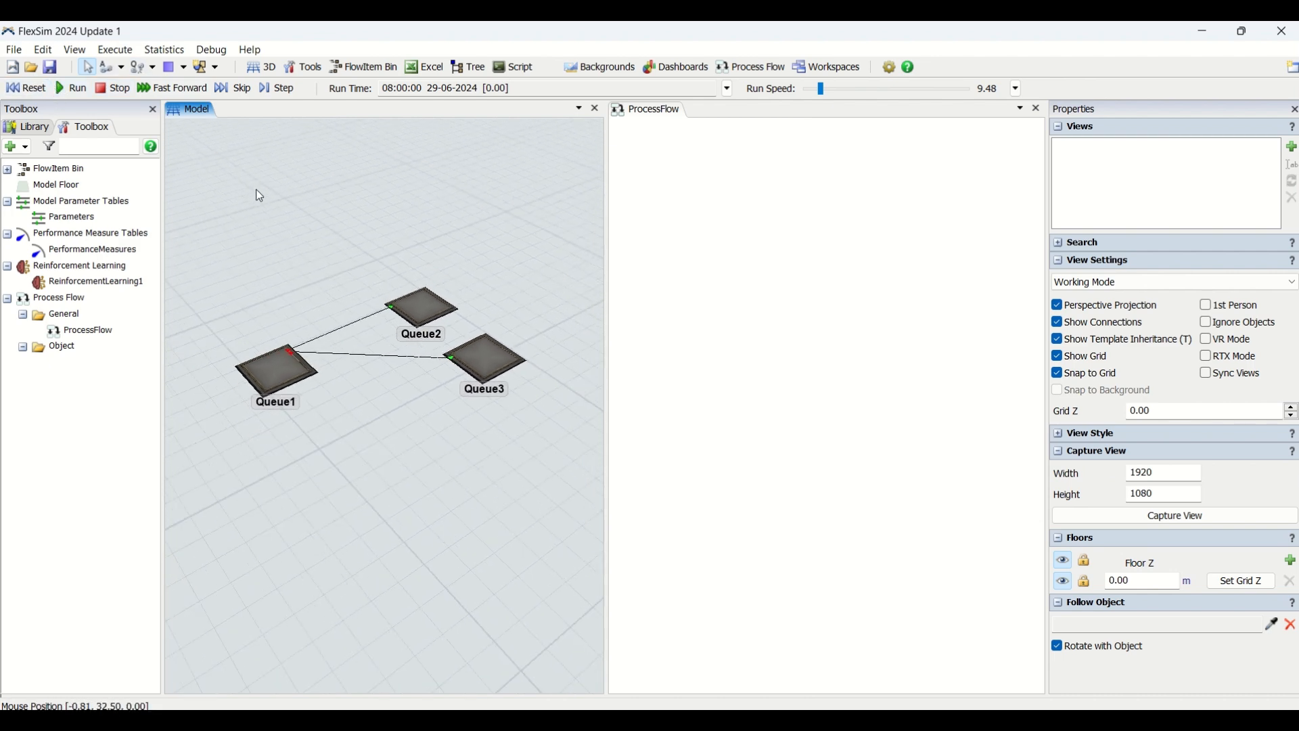
scroll(369, 420, down, 1)
mouse_move(371, 422)
right_down()
mouse_move(356, 418)
mouse_move(371, 427)
right_up()
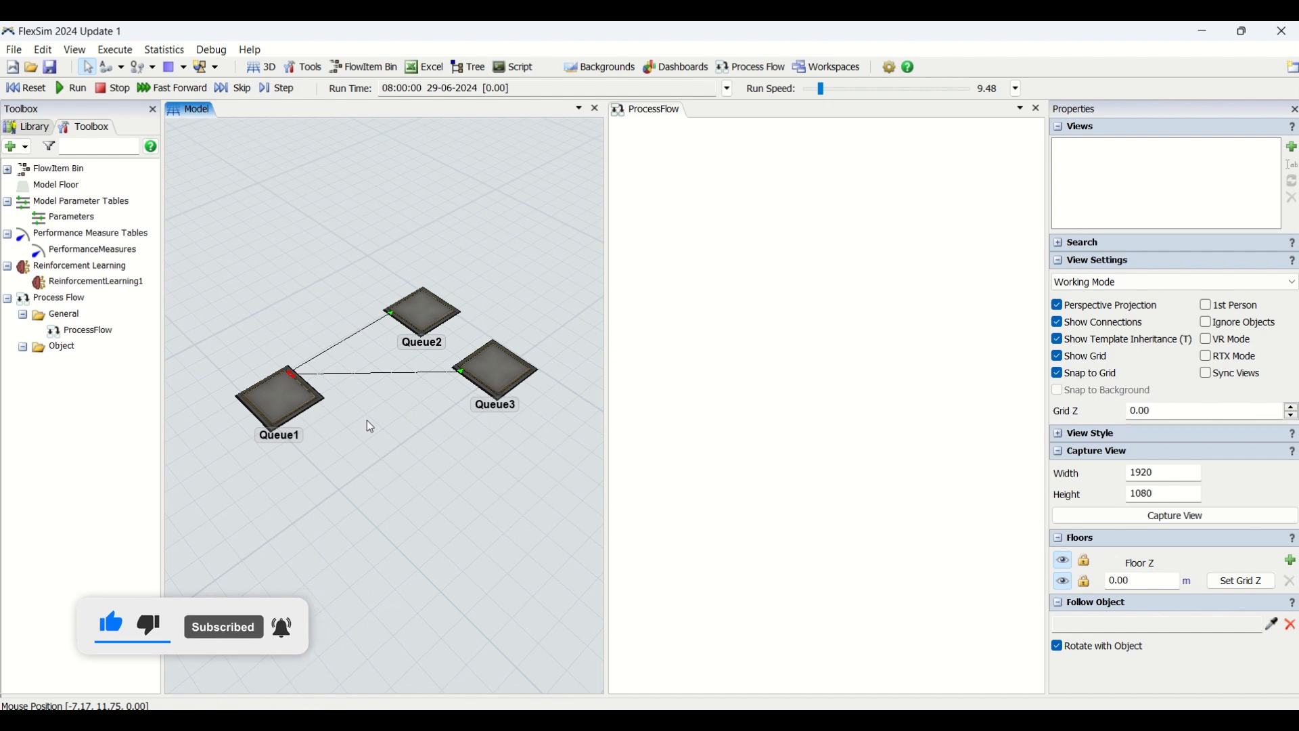
right_drag(557, 257, 575, 278)
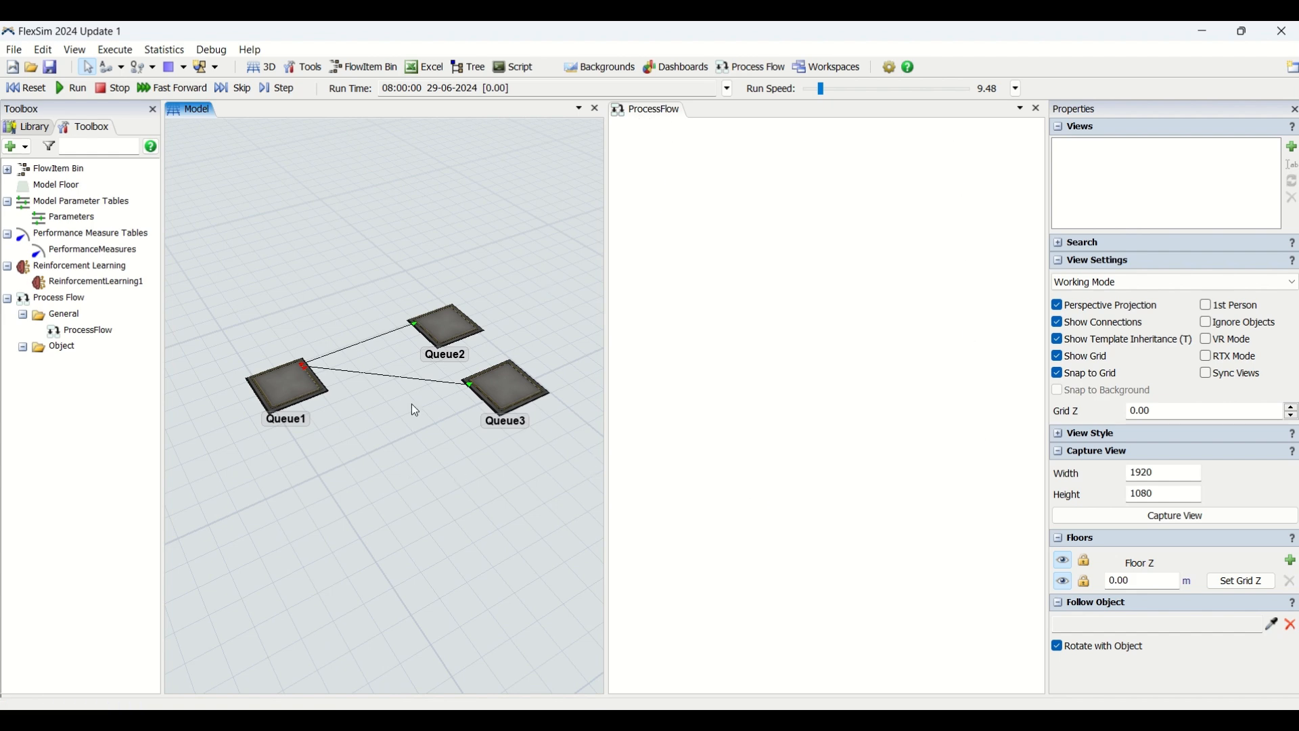
shift+drag(260, 280, 526, 475)
click(515, 389)
key(Delete)
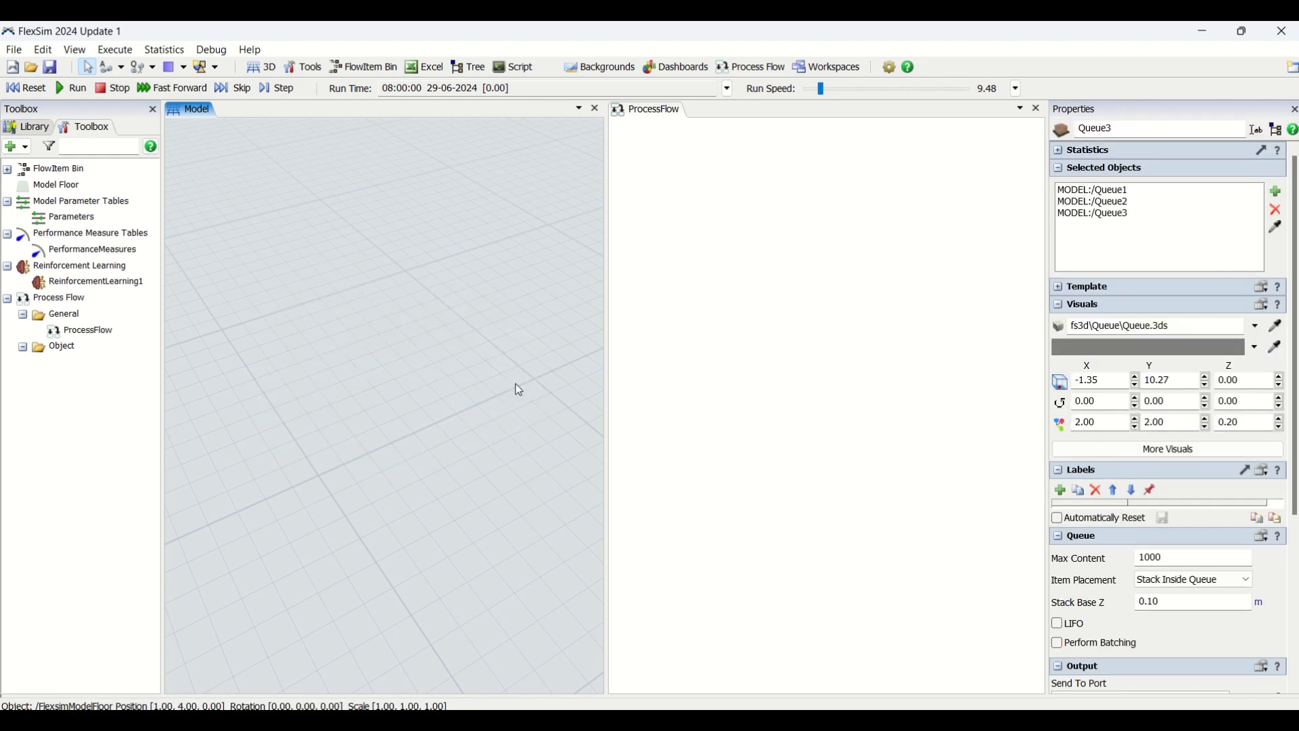
Add an object process flow based on the Source template.
click(34, 131)
scroll(81, 270, up, 5)
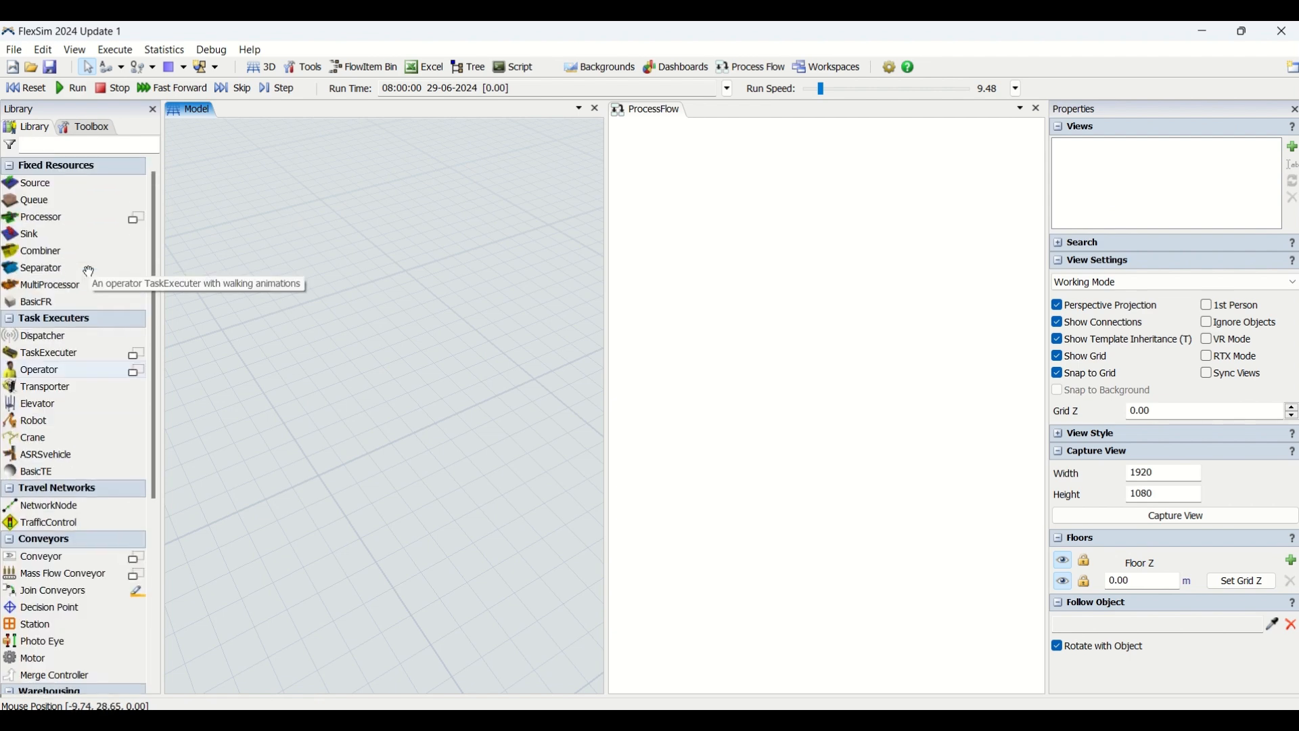
click(737, 67)
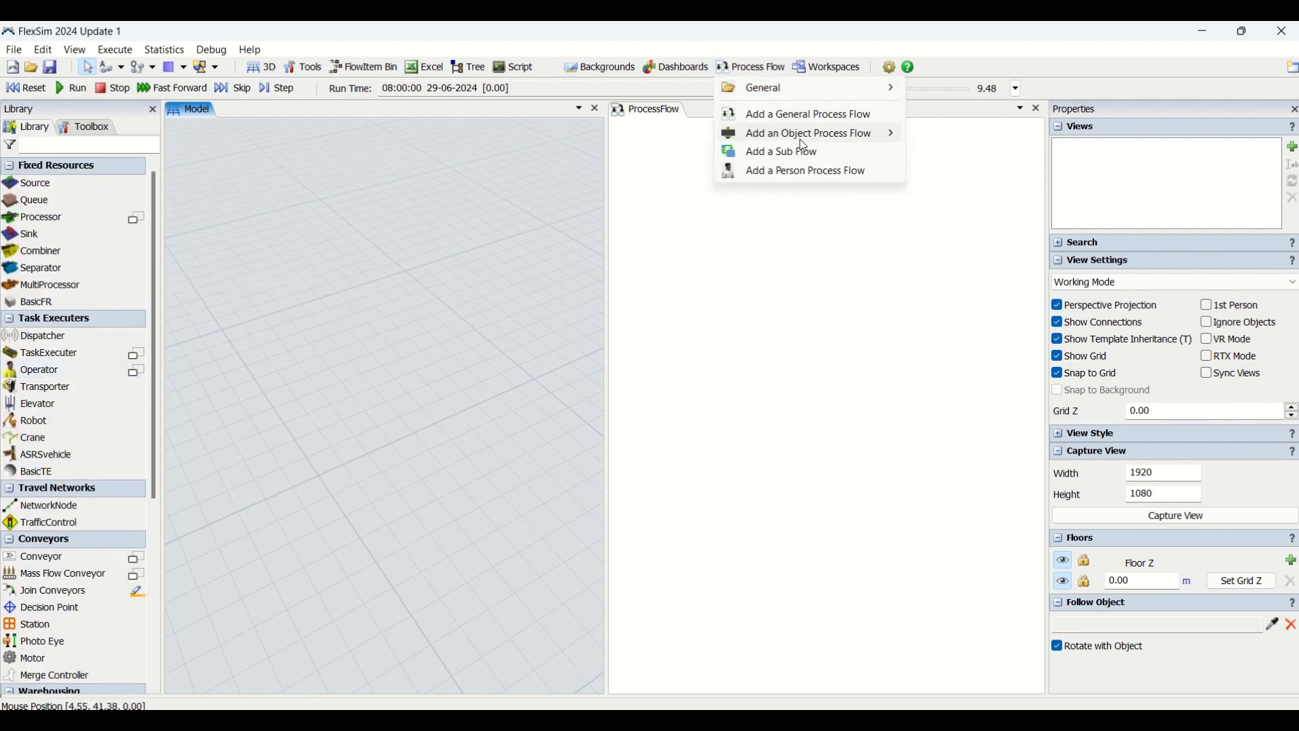
mouse_move(800, 137)
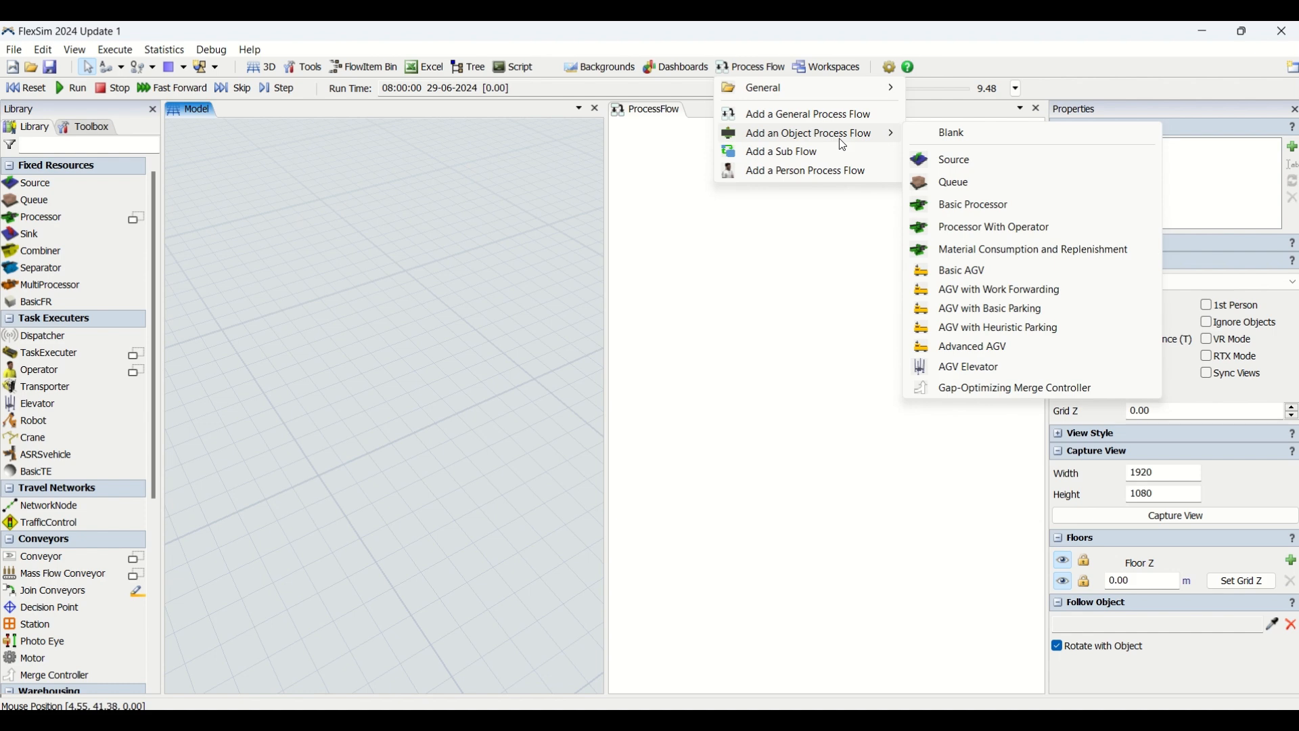
click(1008, 165)
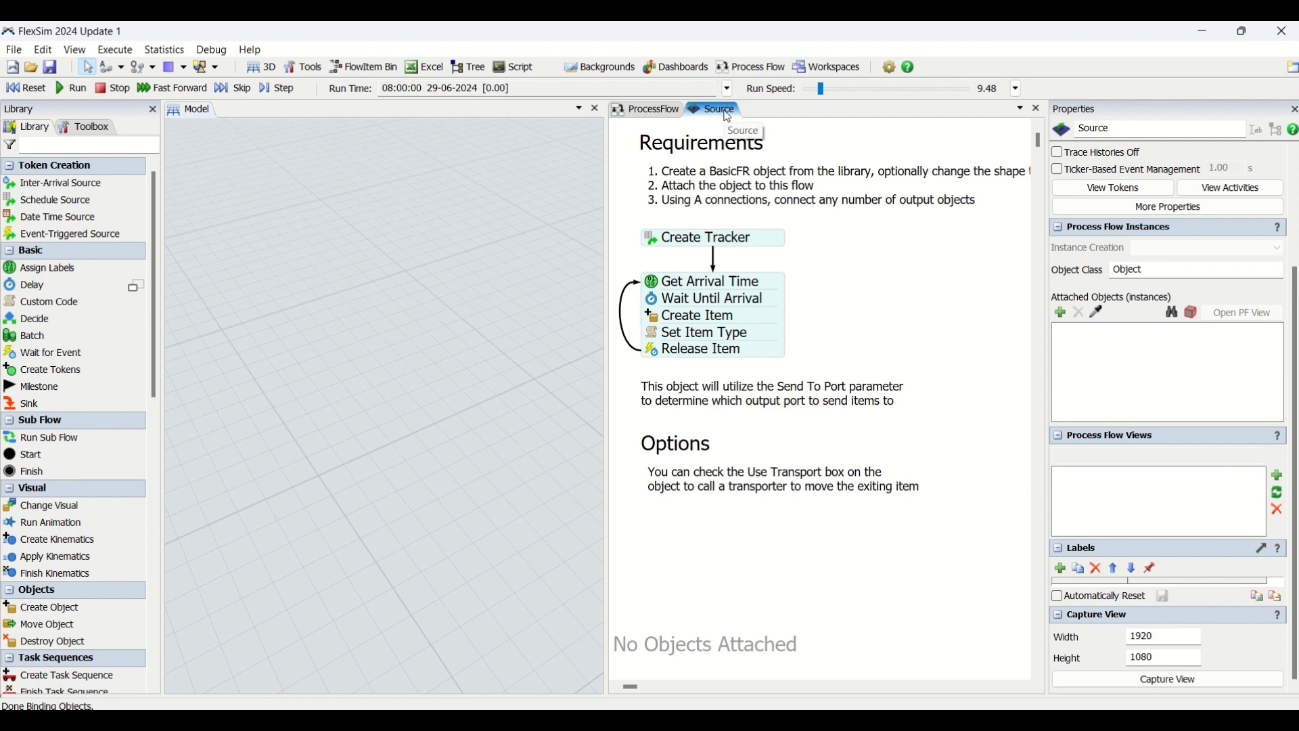
double_click(304, 290)
click(330, 270)
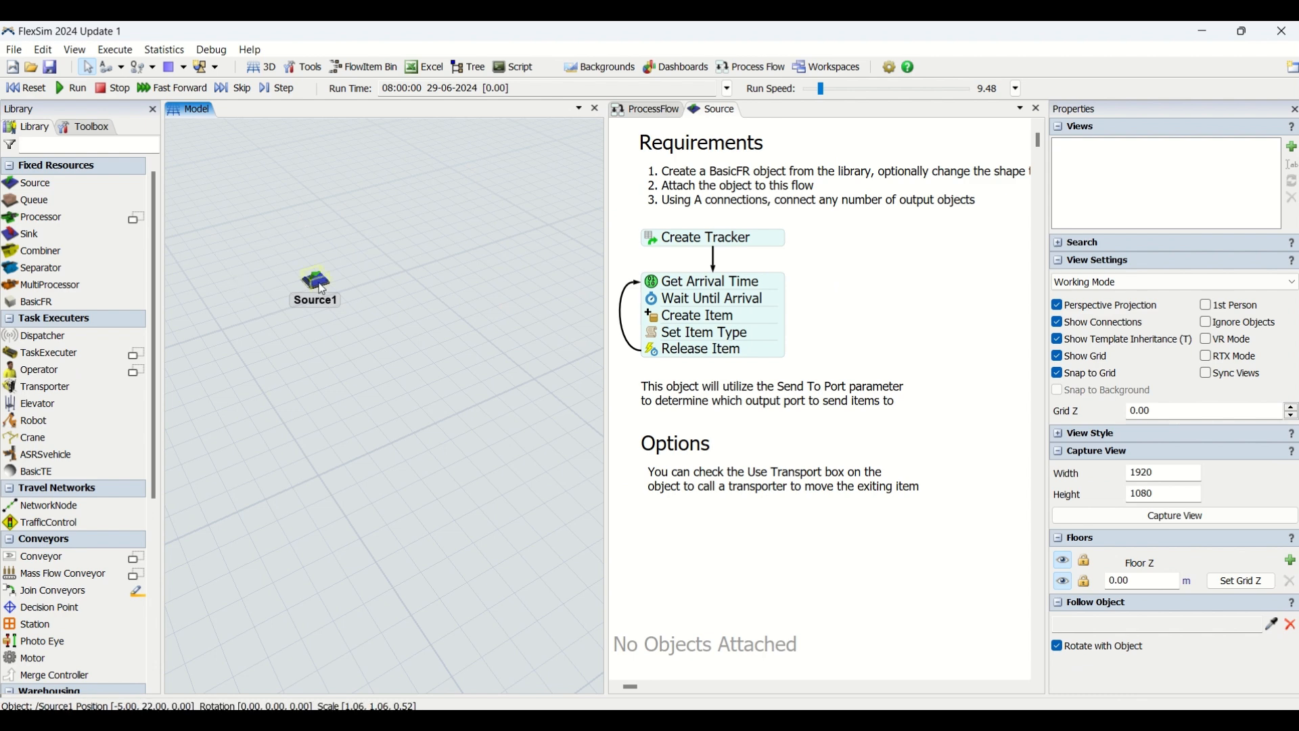
click(322, 290)
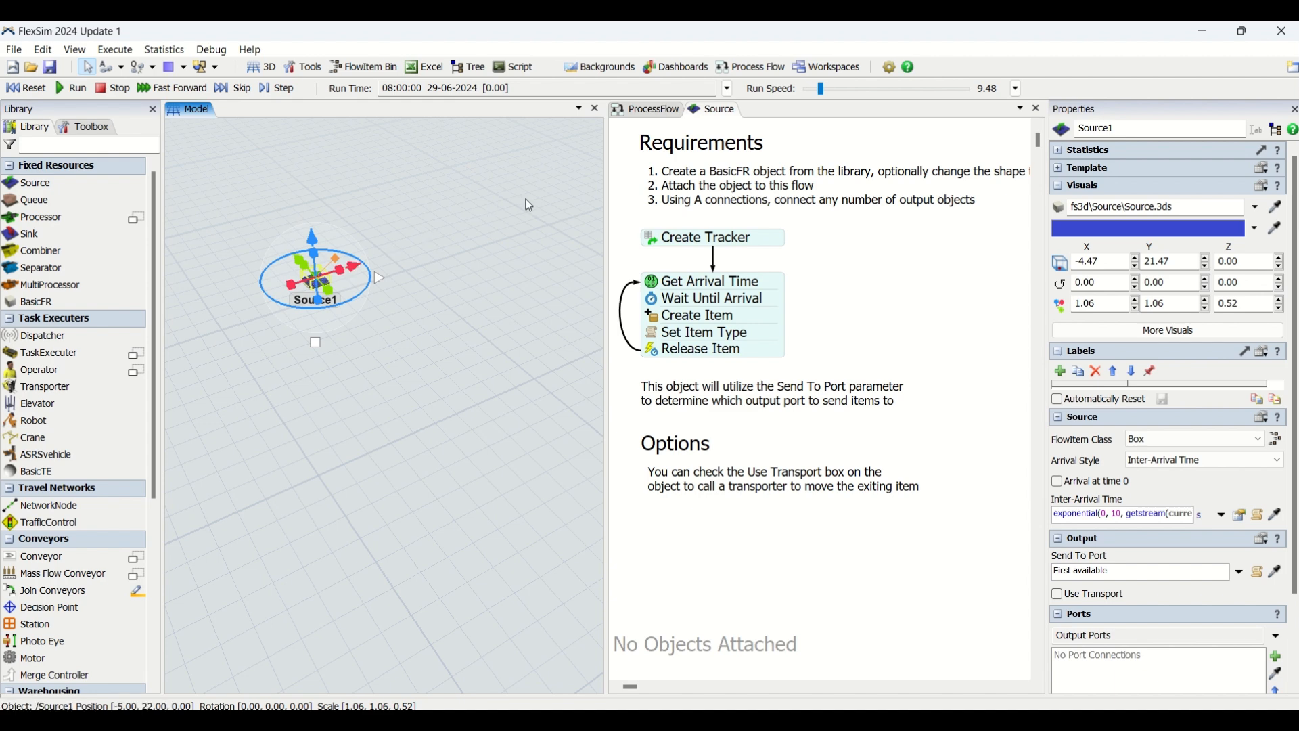
click(406, 264)
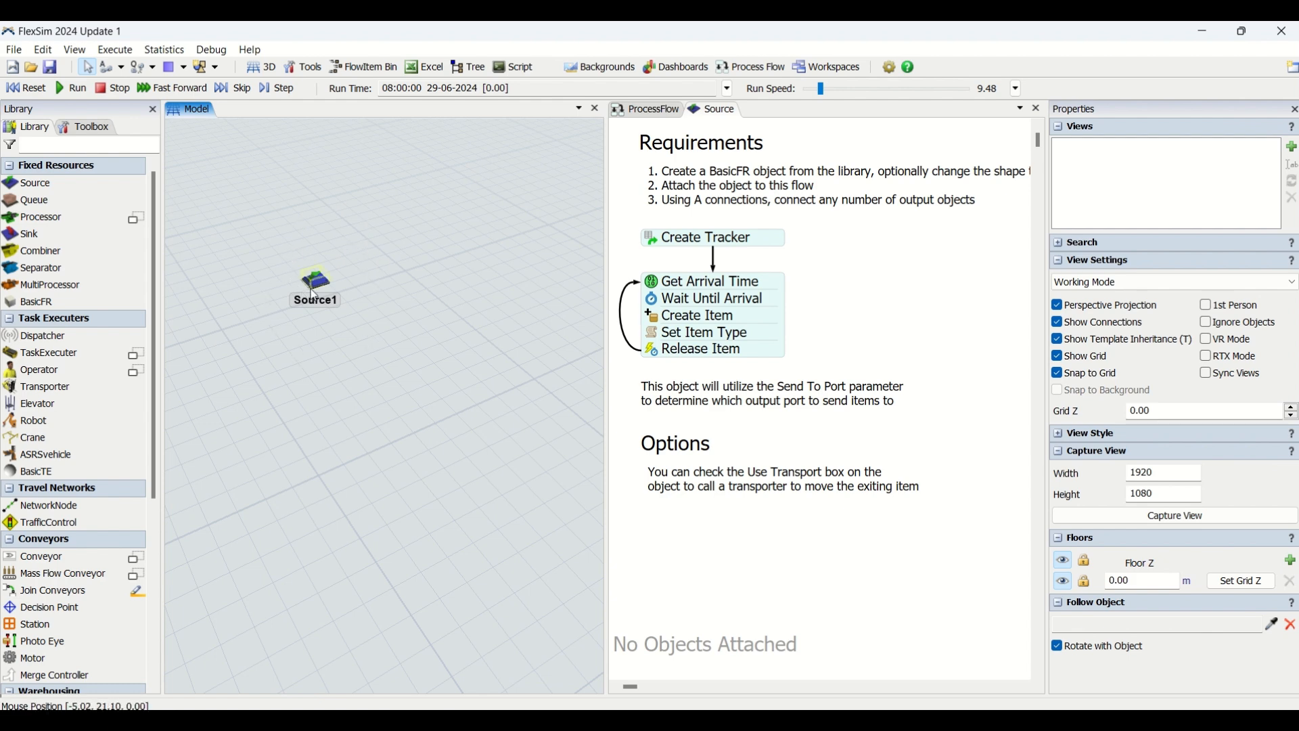
click(316, 292)
key(Delete)
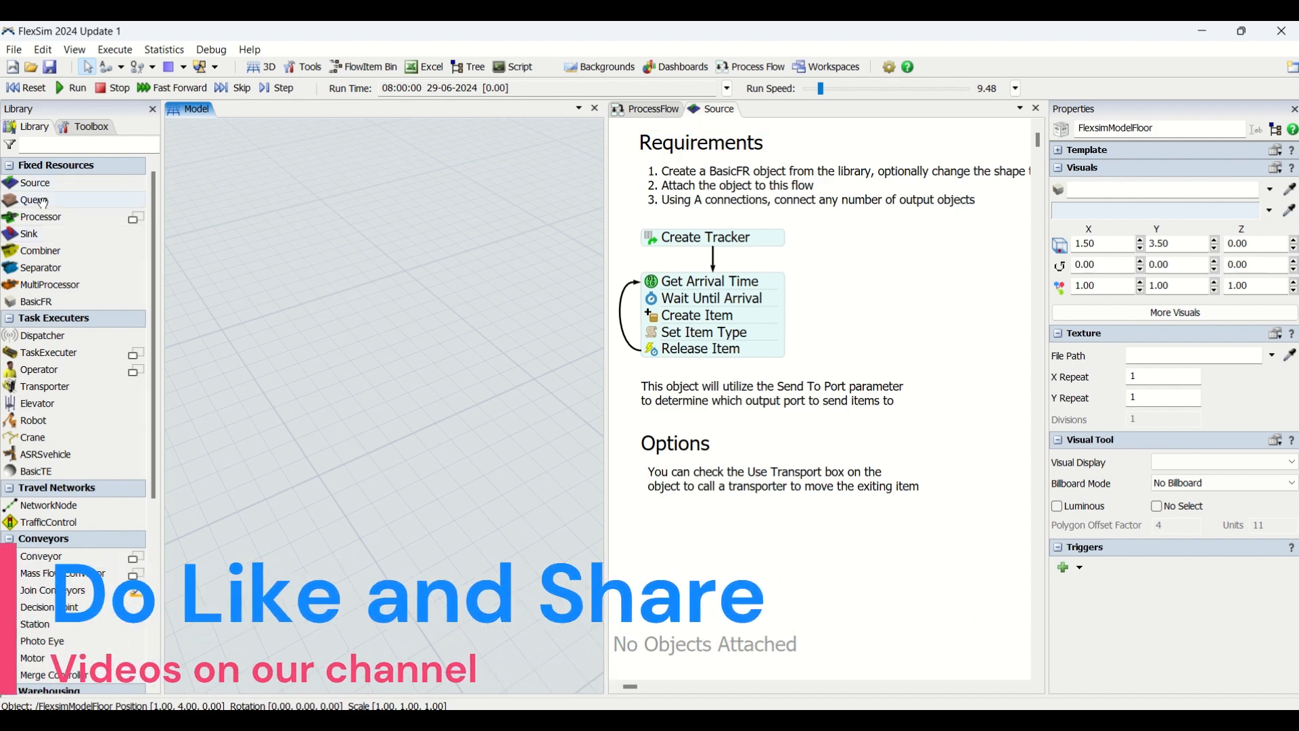
Place a Queue on the empty model floor at about X -5, Y 16.6.
drag(34, 199, 384, 346)
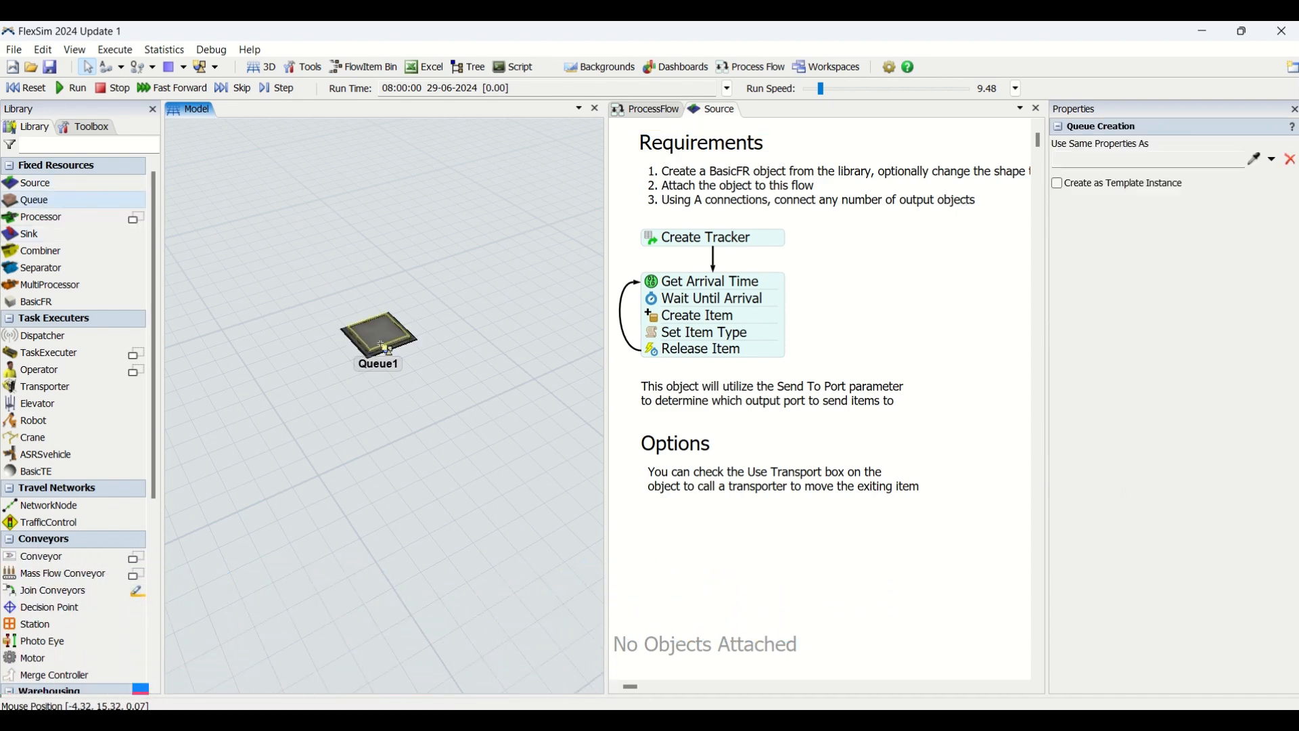
click(361, 341)
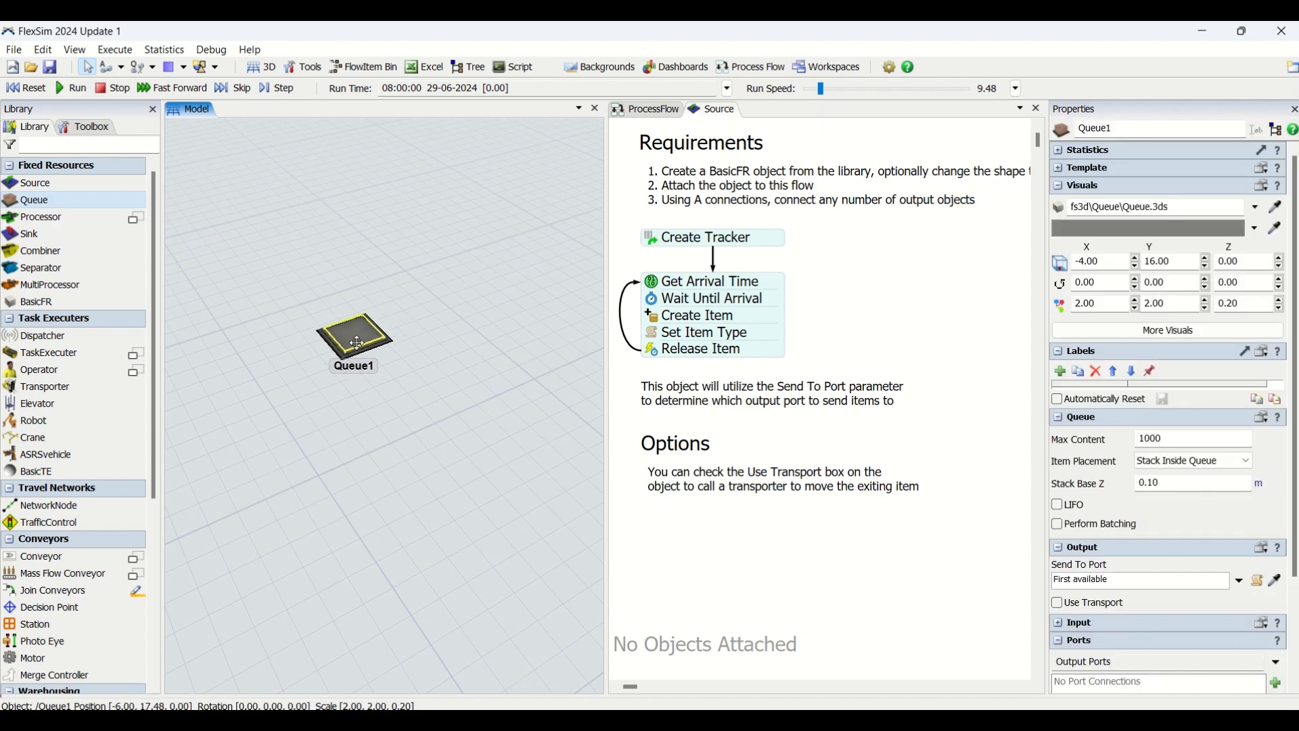
click(367, 392)
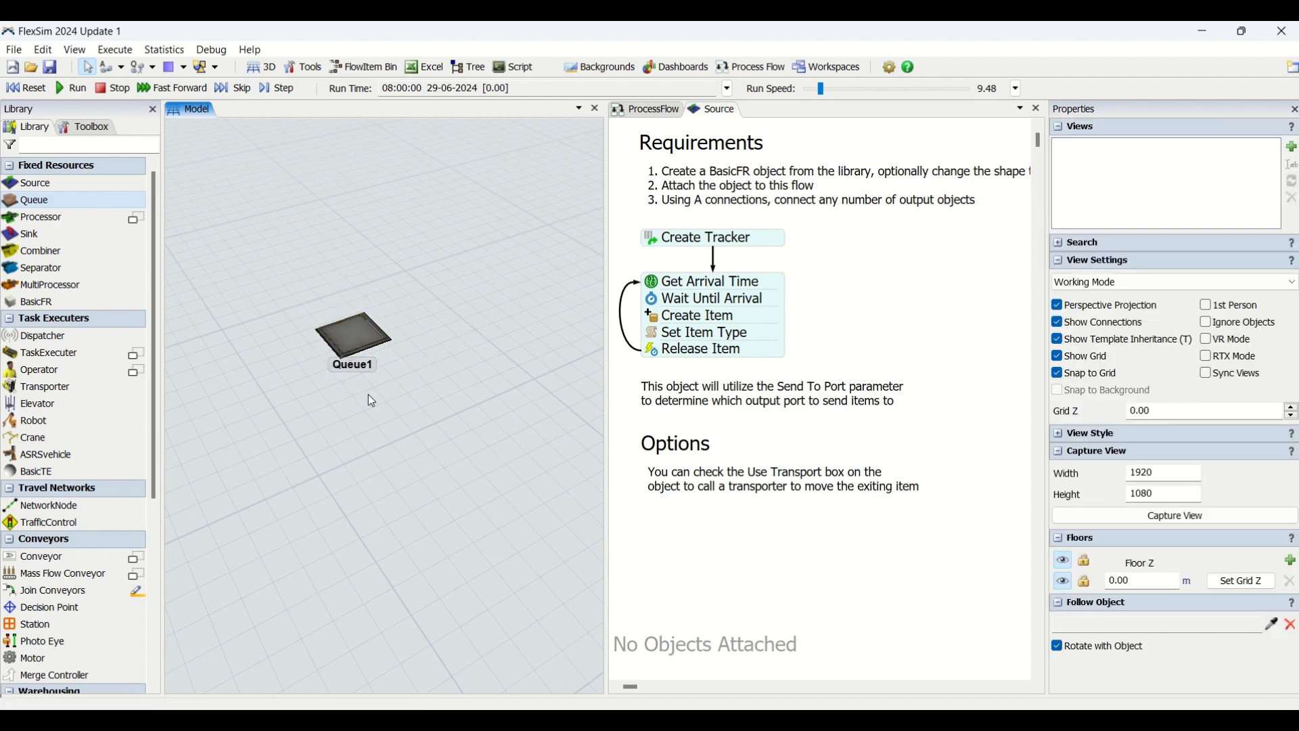
drag(30, 183, 274, 263)
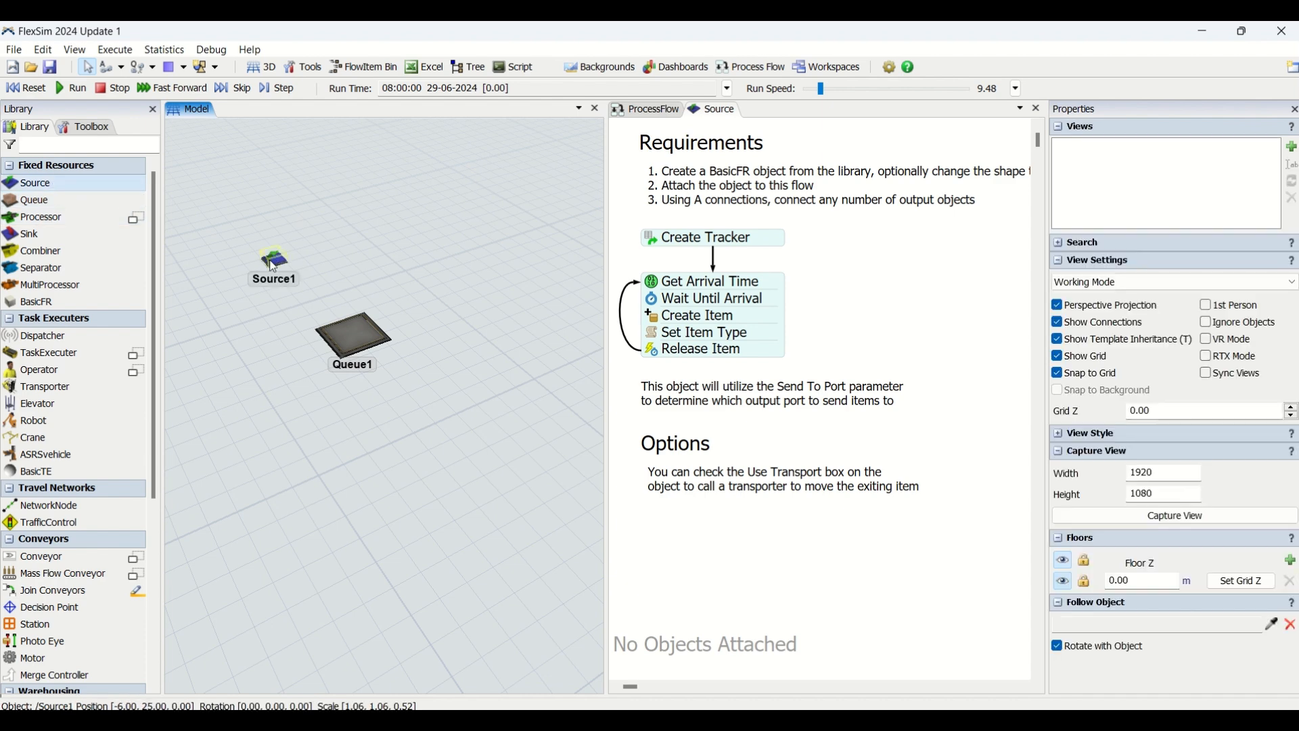
click(269, 261)
key(Delete)
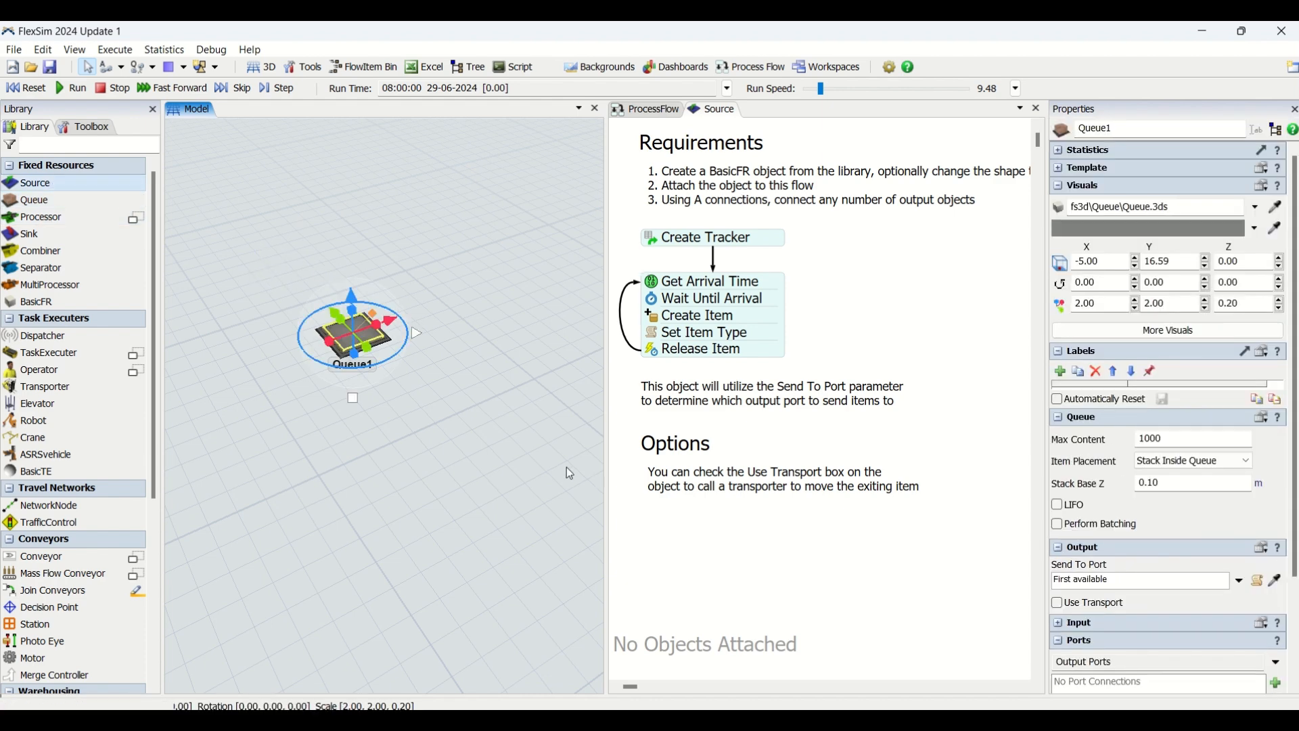
click(538, 469)
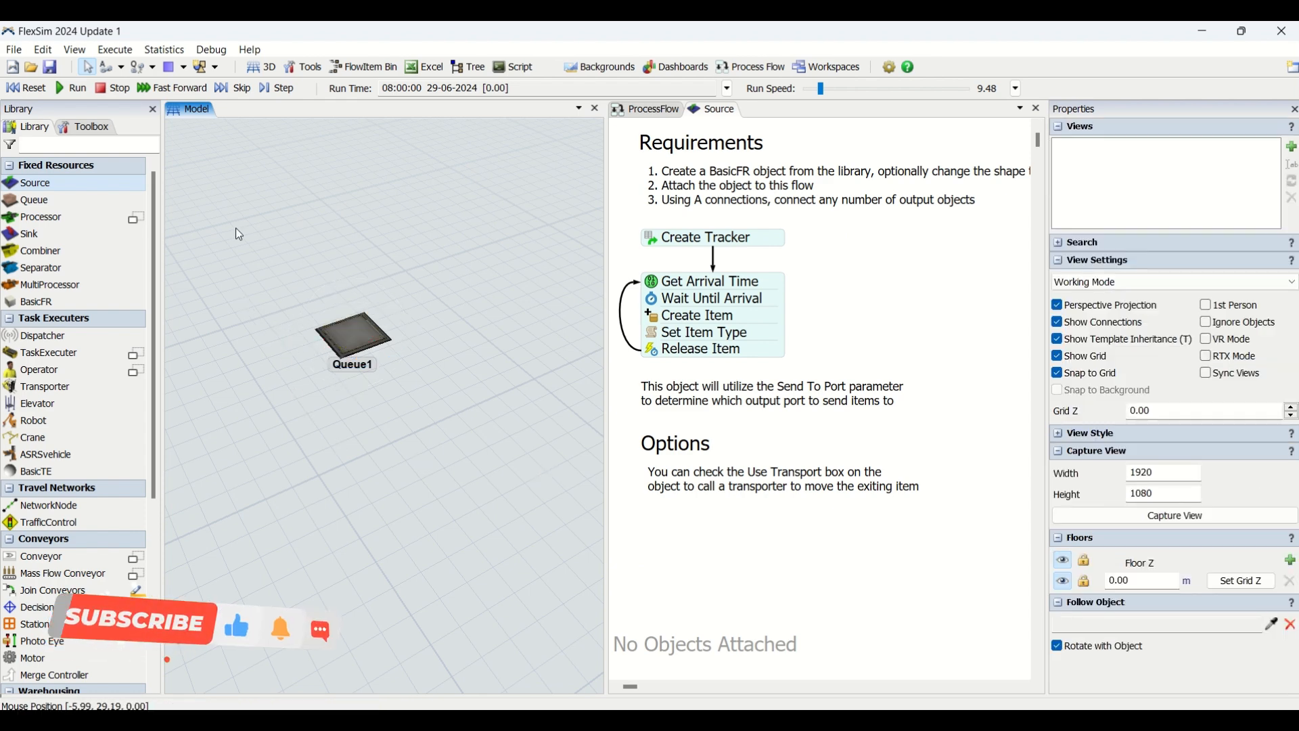
Create a second Queue at about X 4, Y 17, connected to the output of Queue1.
key(a)
drag(368, 337, 471, 270)
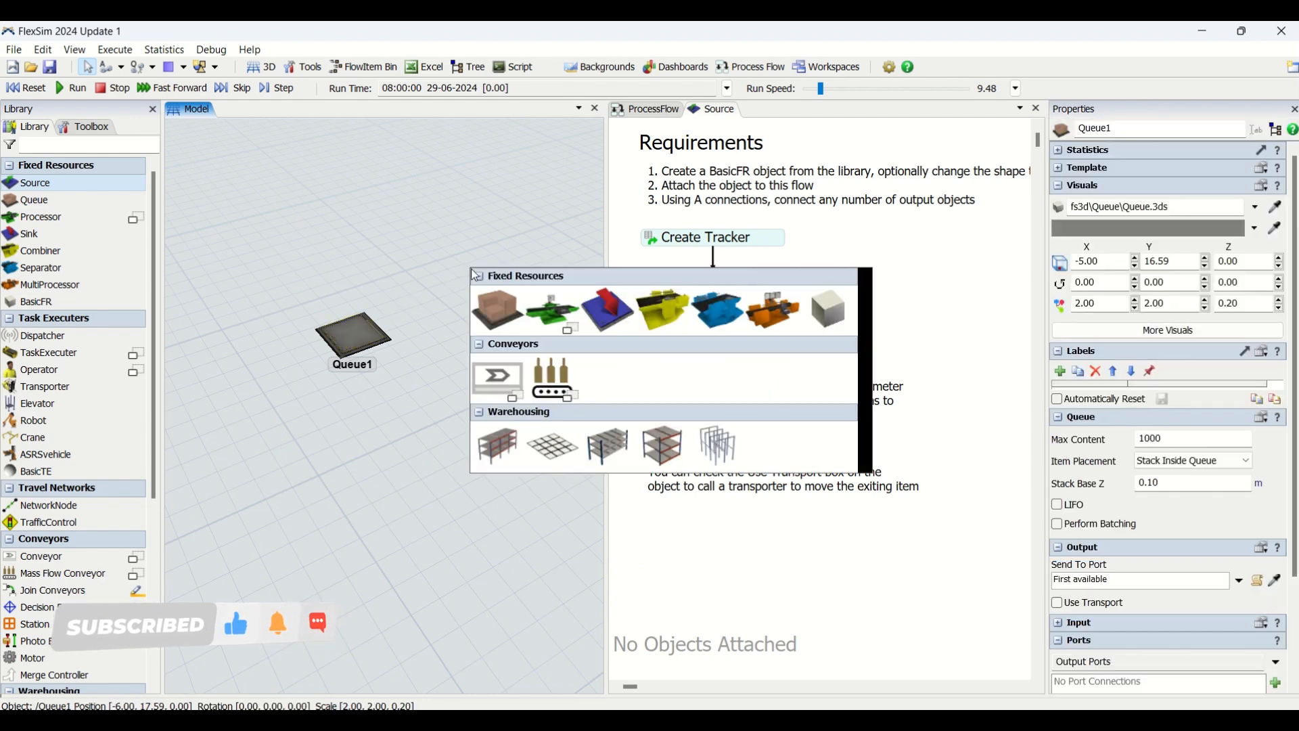
click(498, 310)
right_drag(500, 343, 484, 352)
drag(507, 436, 368, 458)
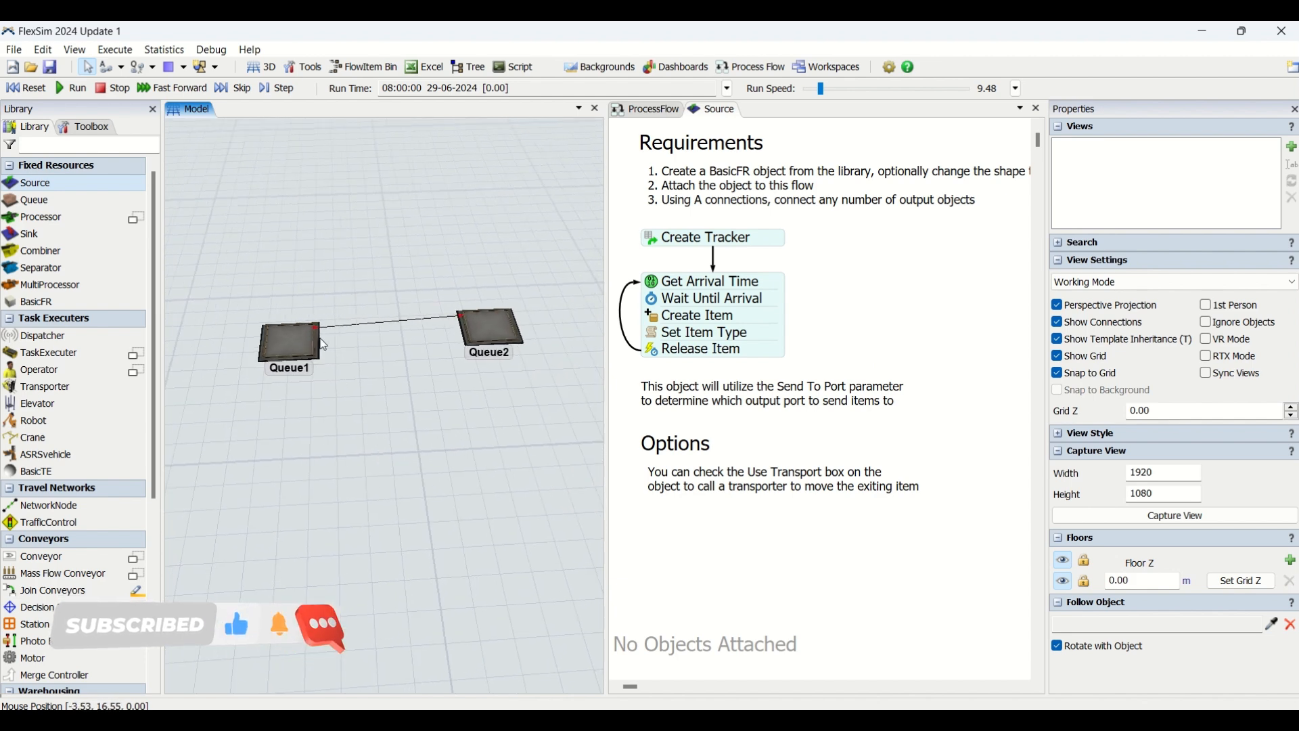
click(321, 343)
click(478, 336)
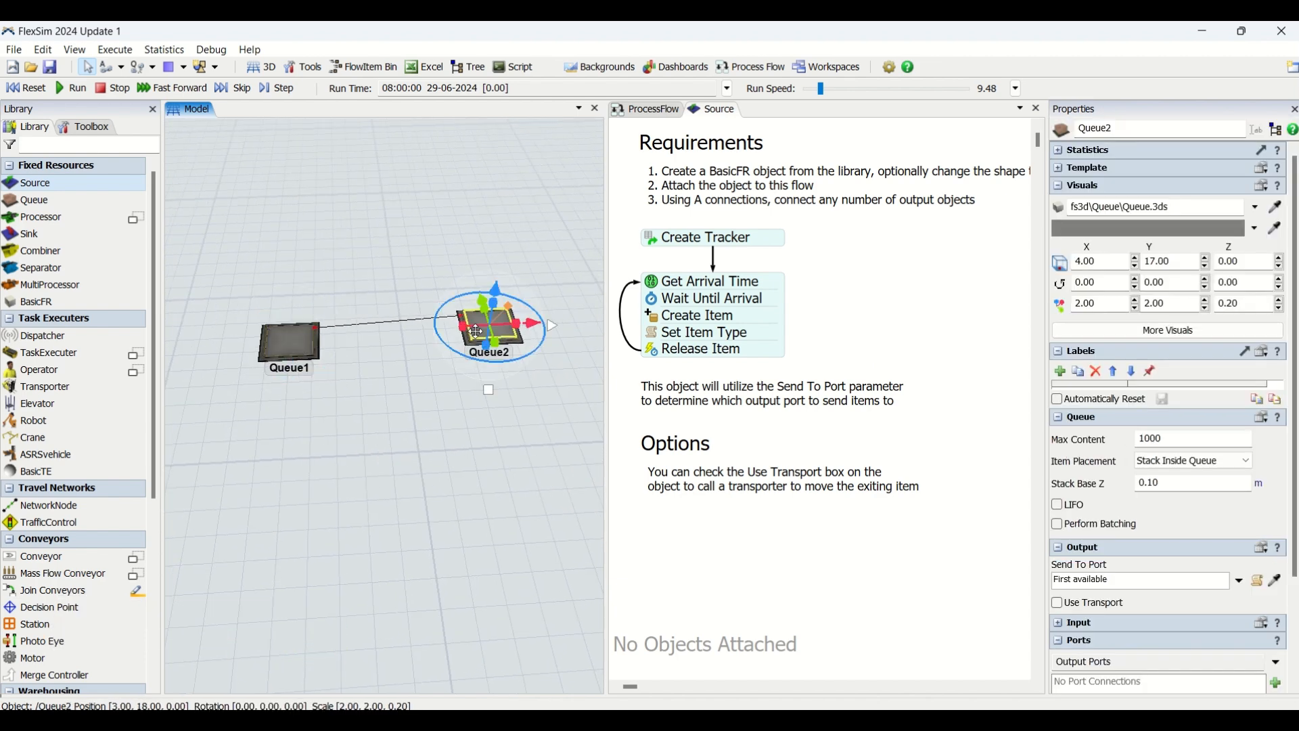
click(429, 448)
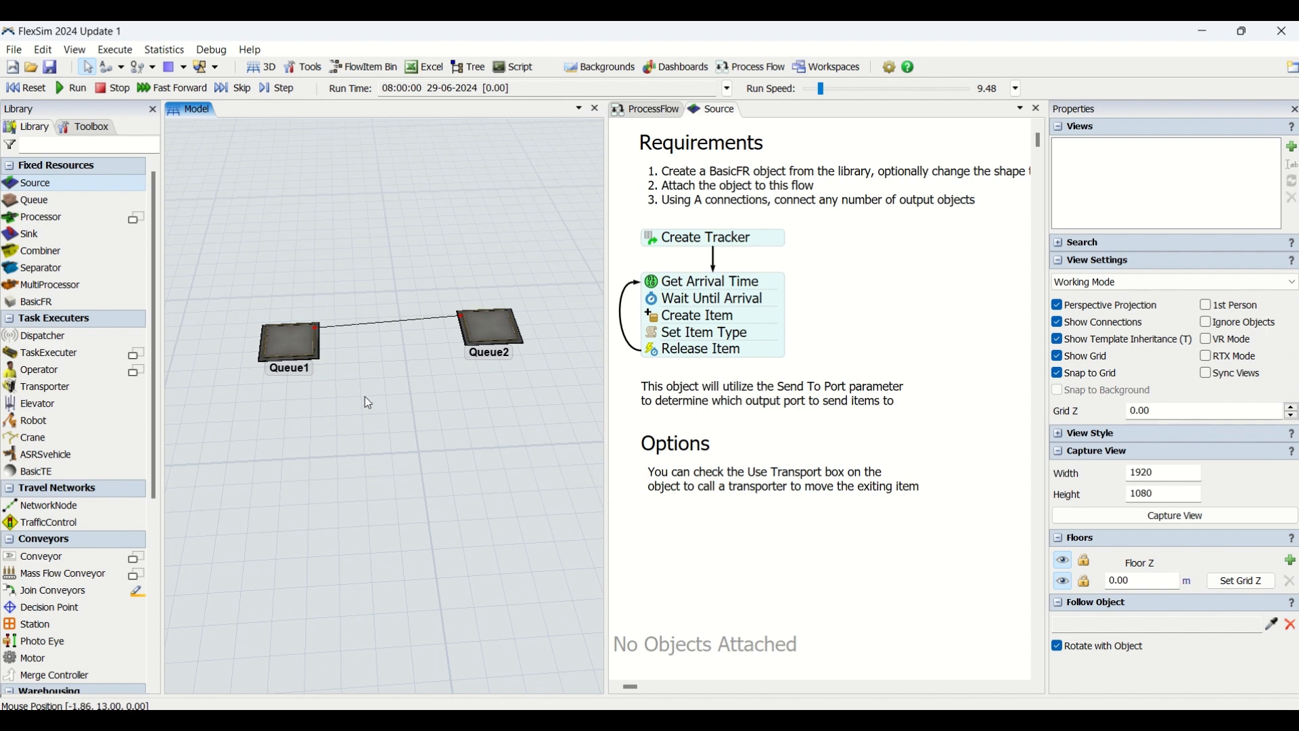
Examine the available object process flow templates and the Source flow's attached object settings.
click(292, 348)
click(748, 67)
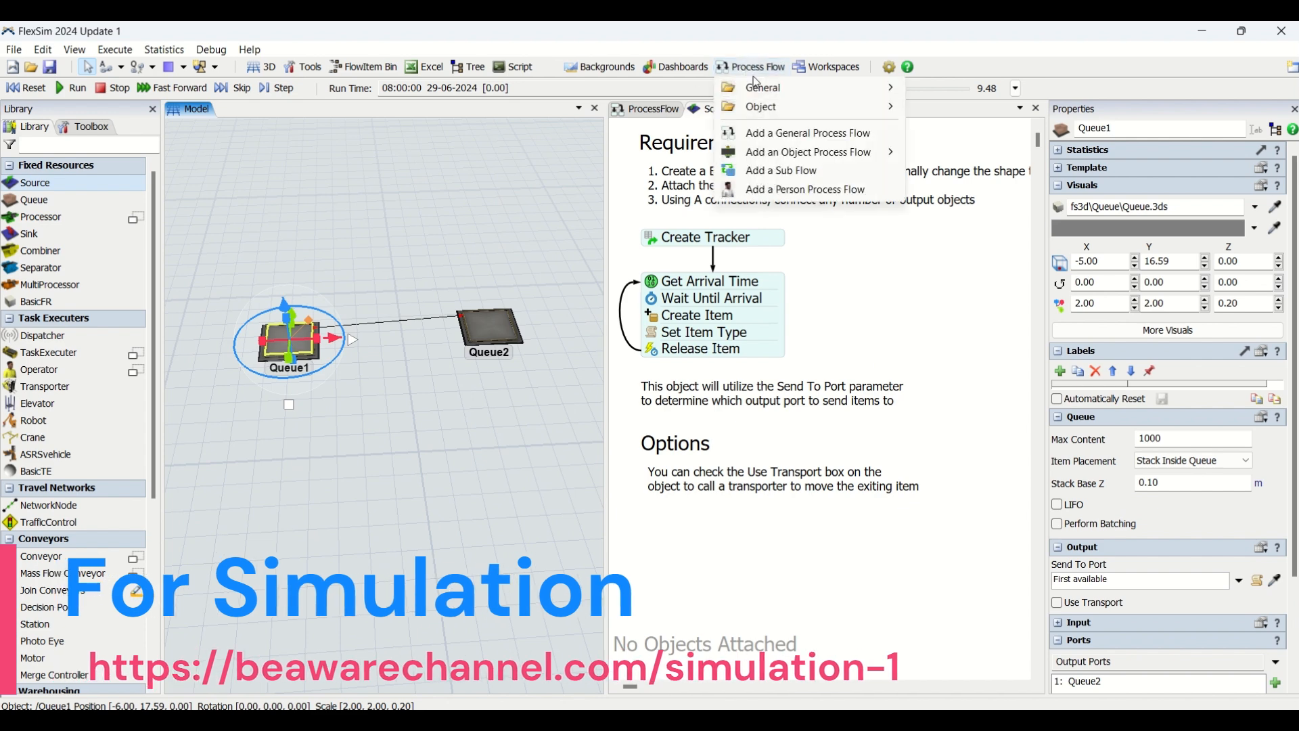
mouse_move(795, 152)
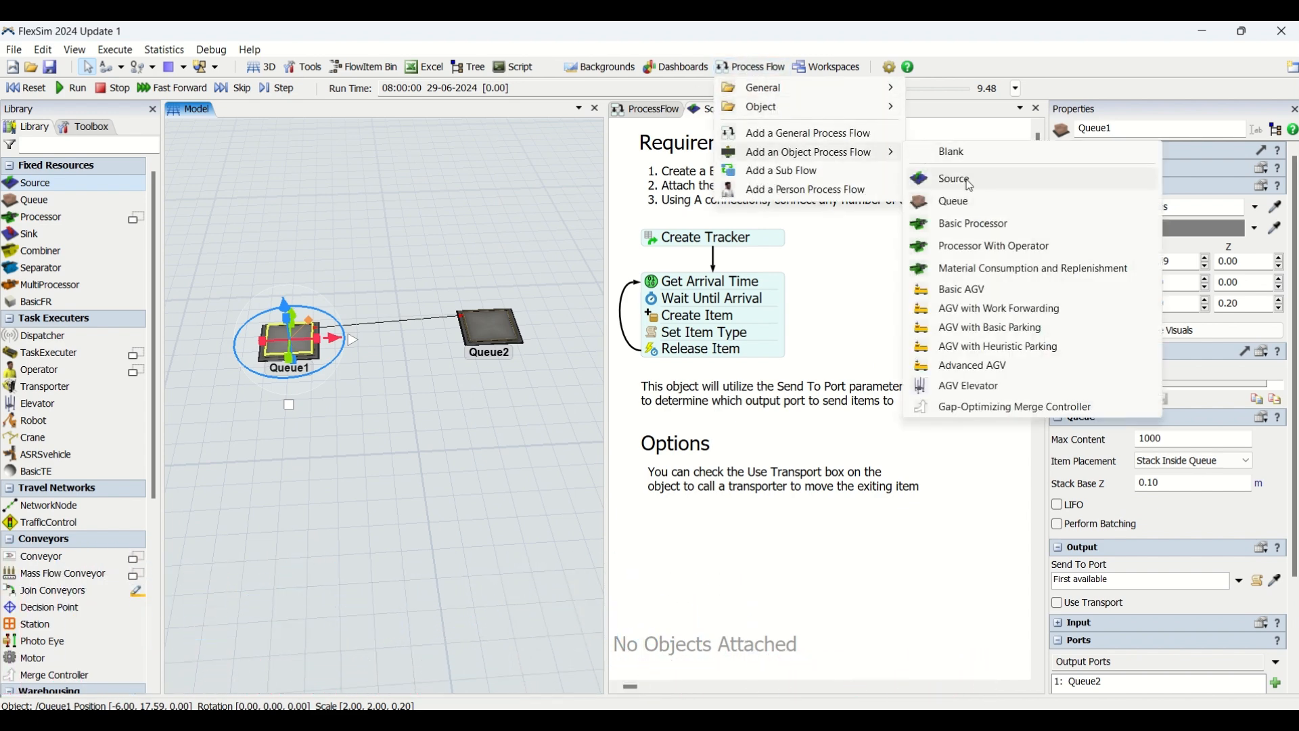
click(955, 179)
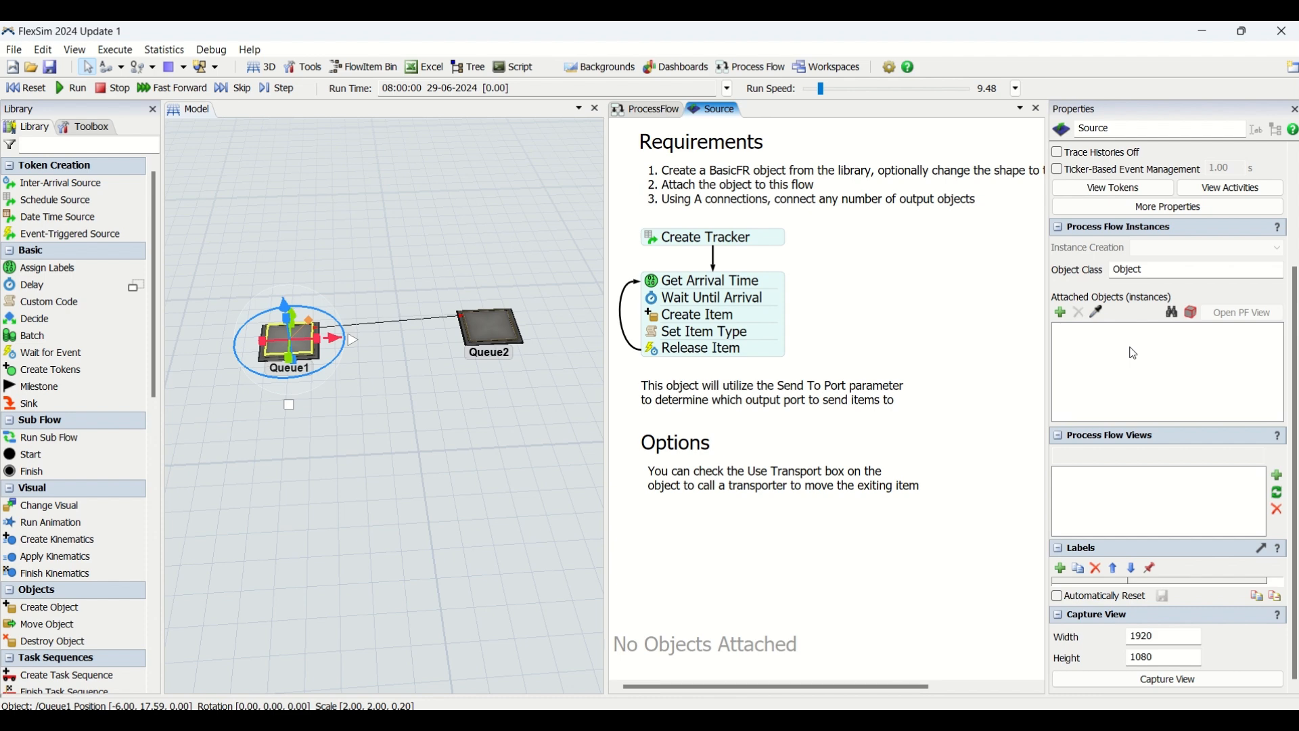
click(1097, 313)
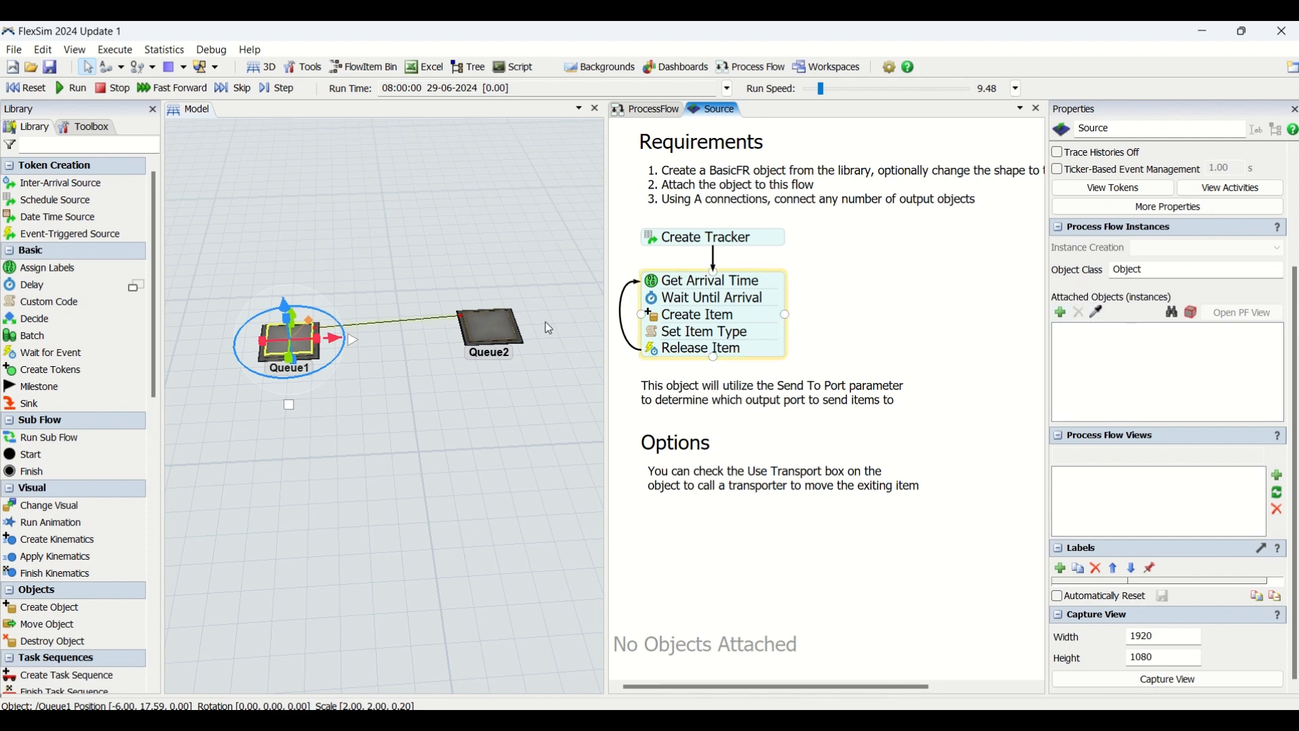
click(1059, 314)
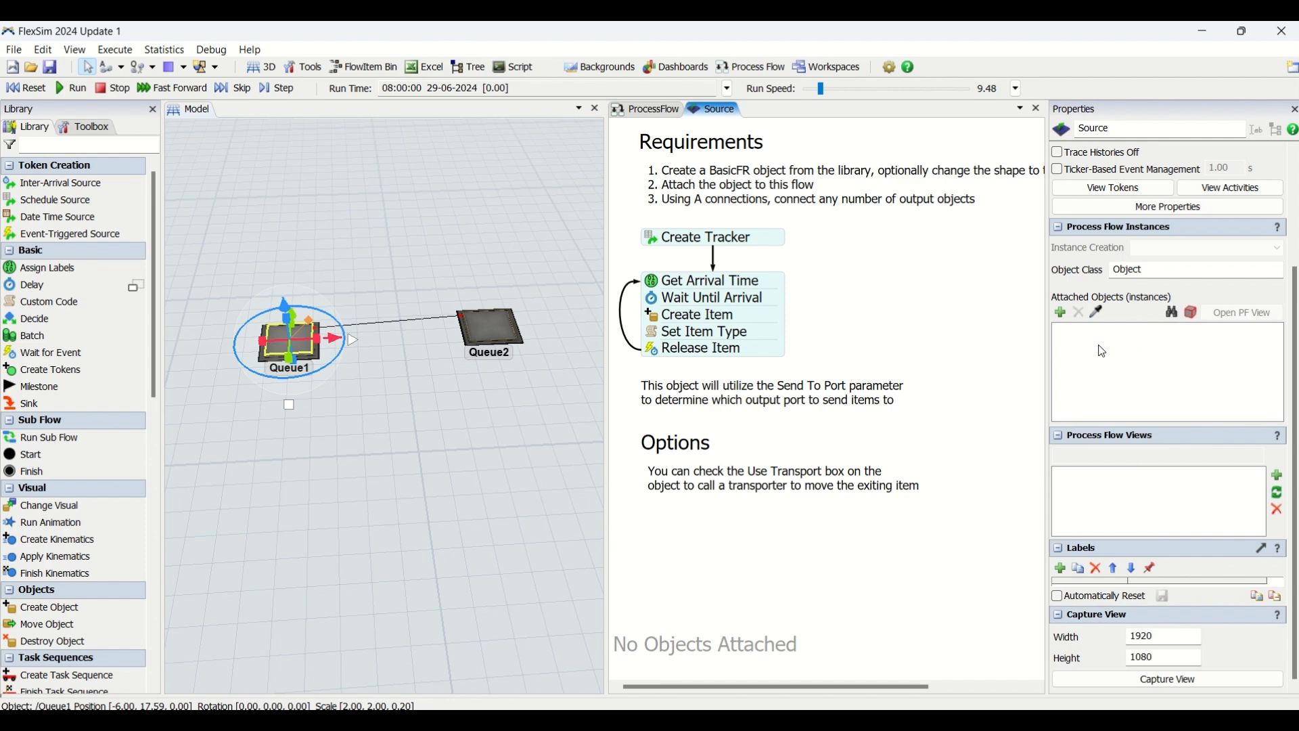
click(648, 110)
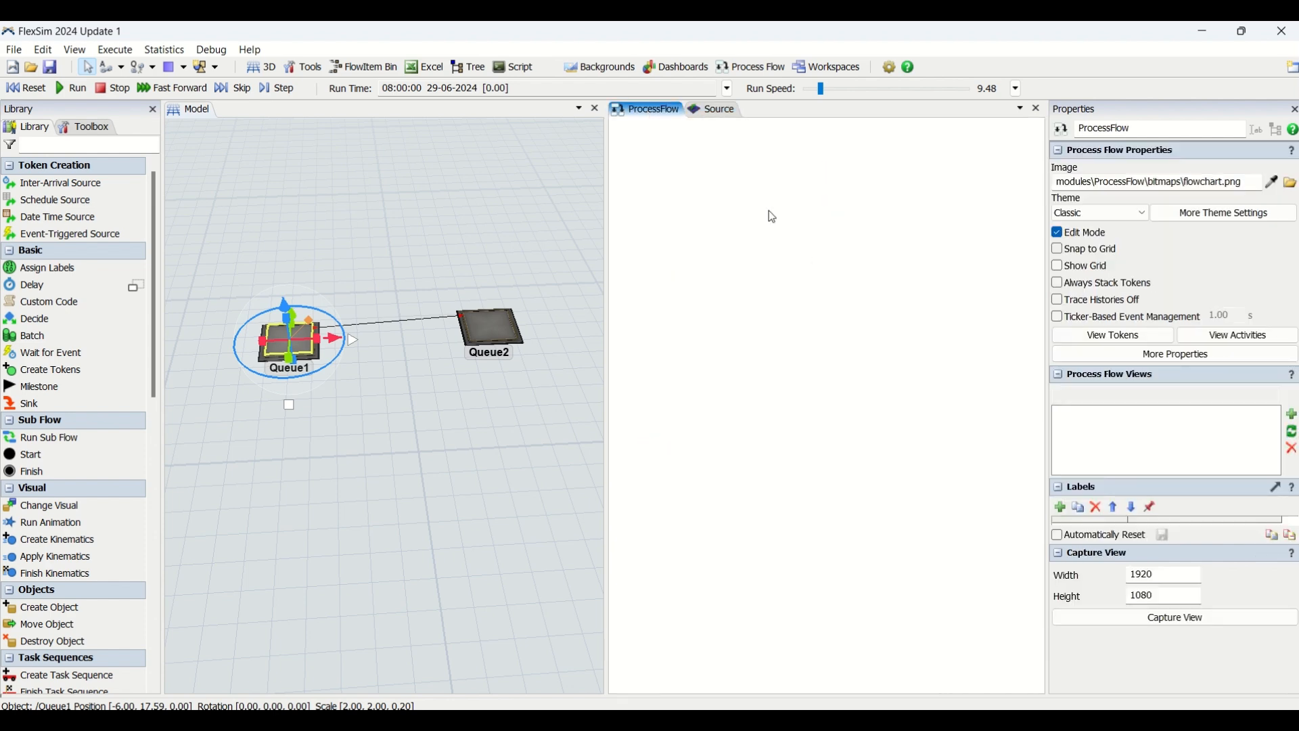
click(716, 110)
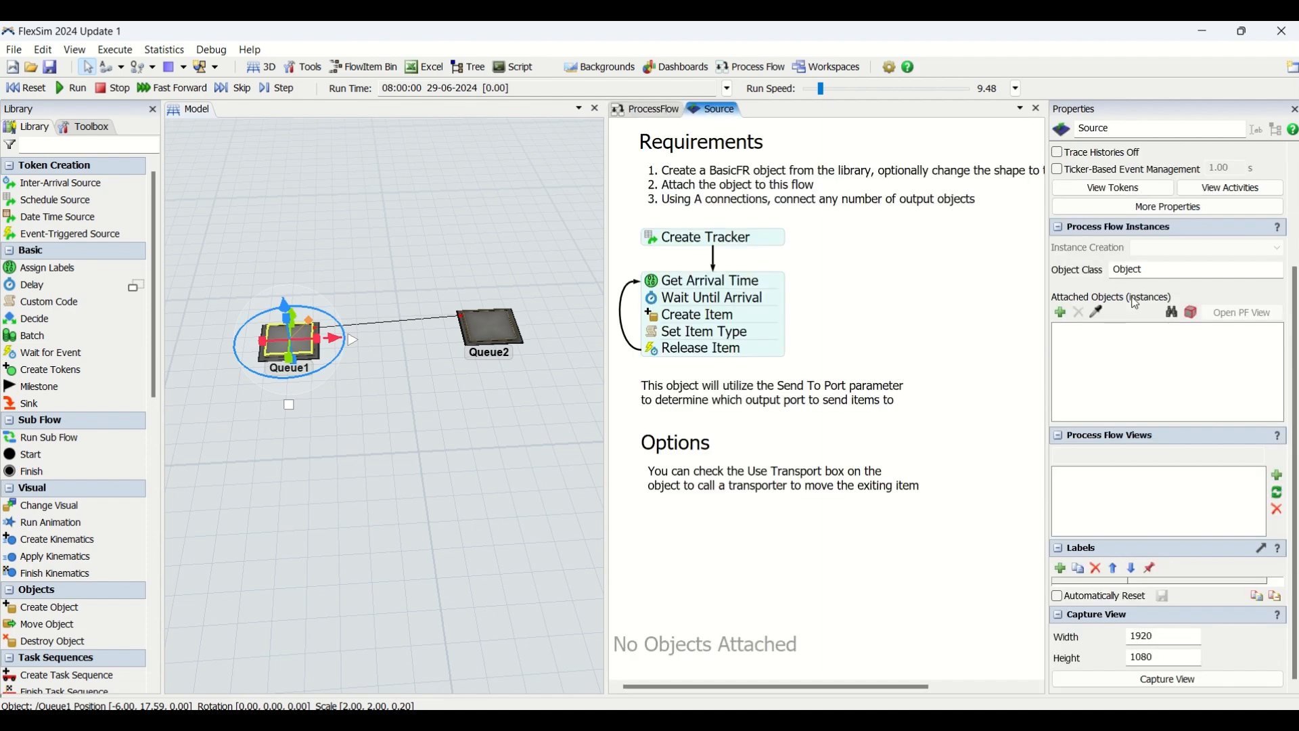
click(738, 68)
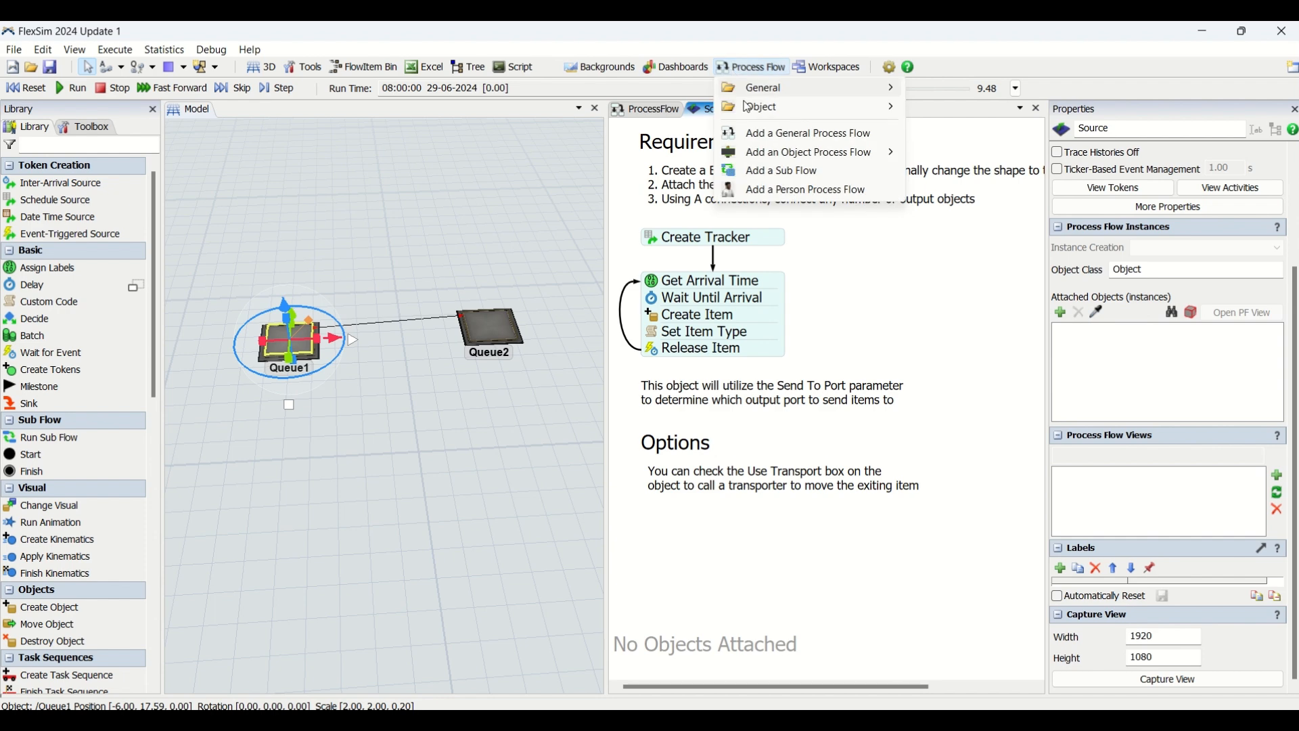
mouse_move(824, 161)
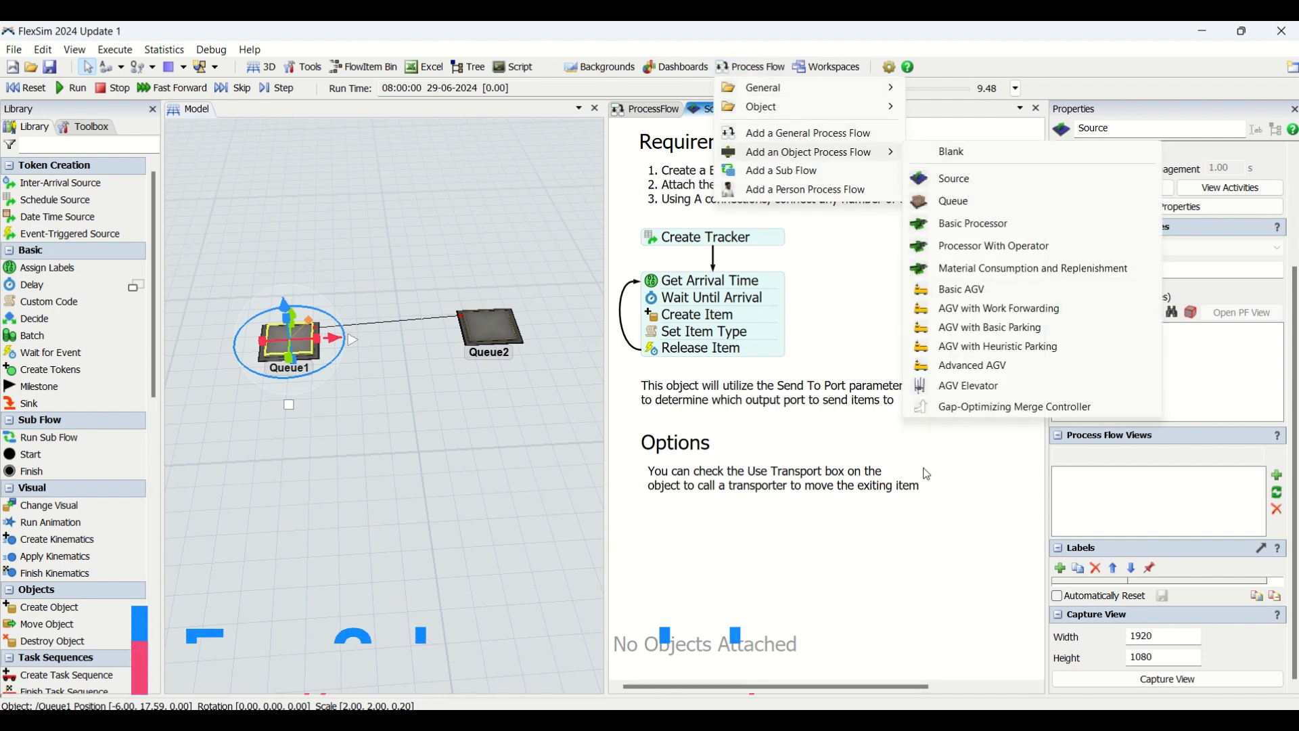
click(1016, 421)
click(788, 477)
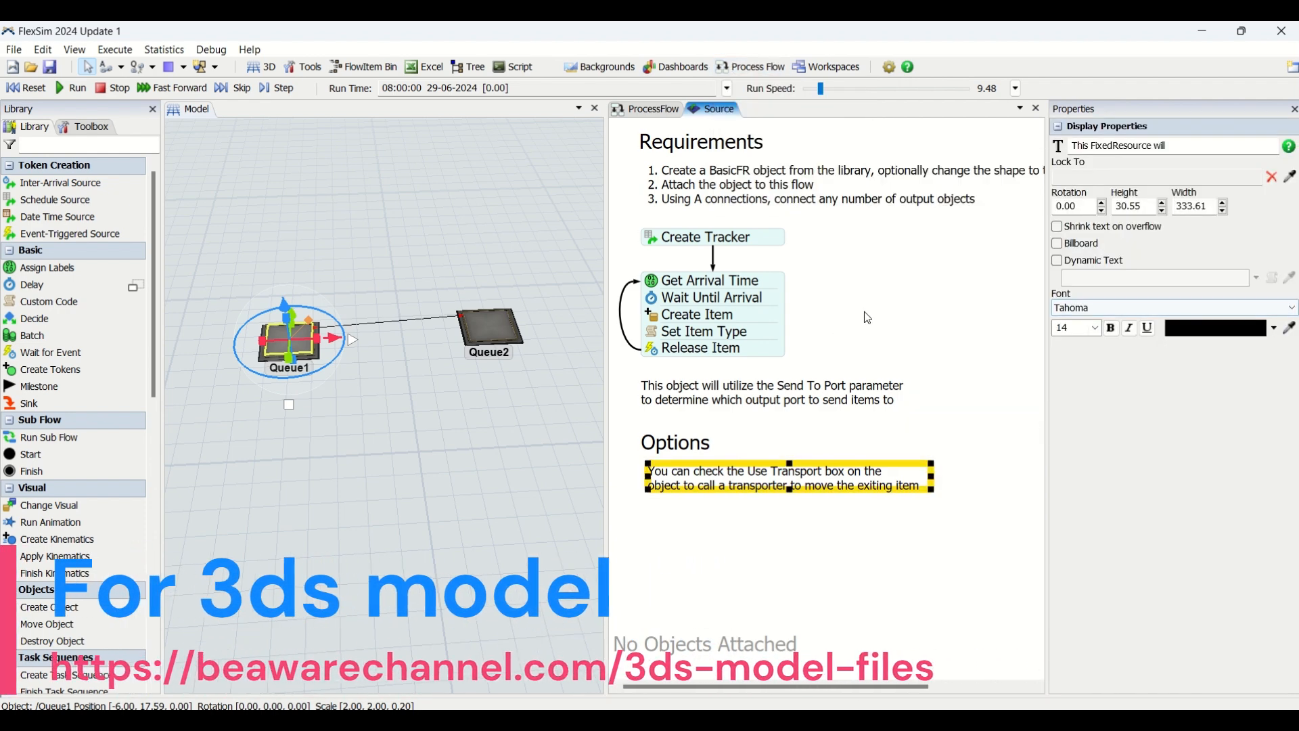
click(943, 299)
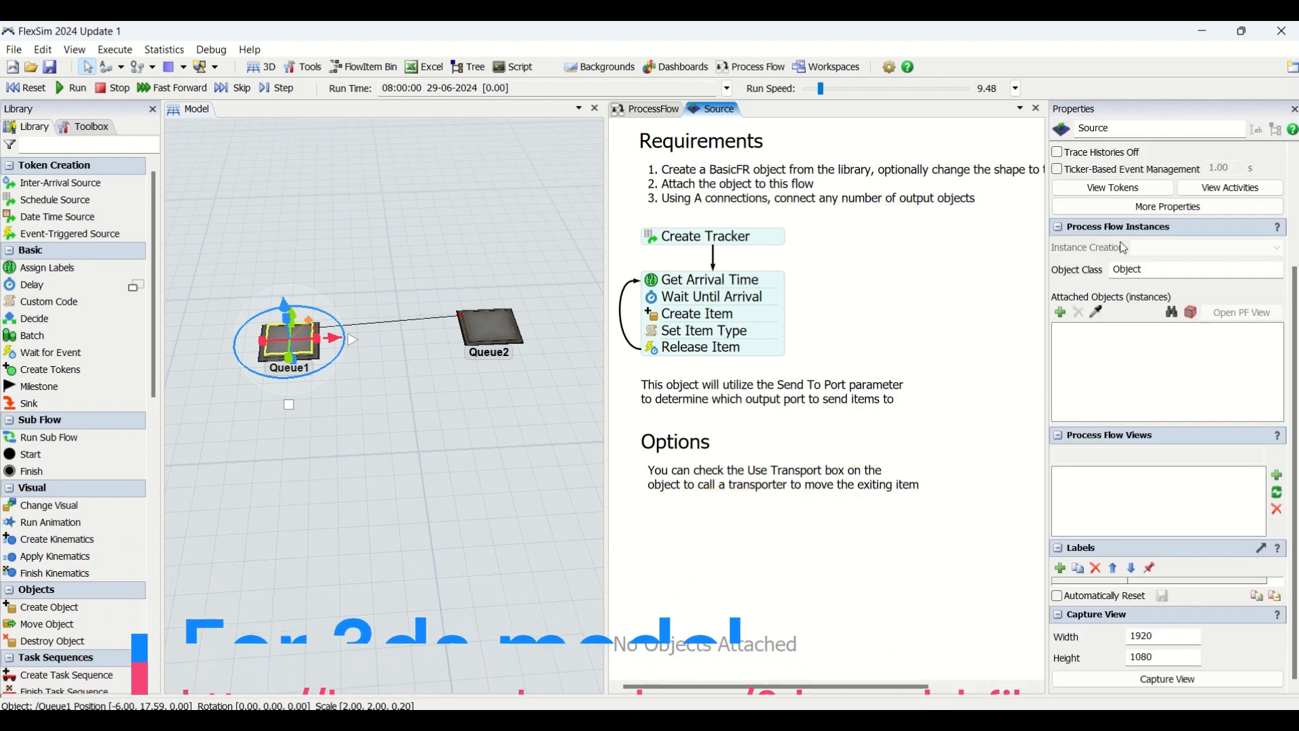
Attach Queue1 from the 3D model to the Source process flow and select it among the attached objects.
click(1100, 314)
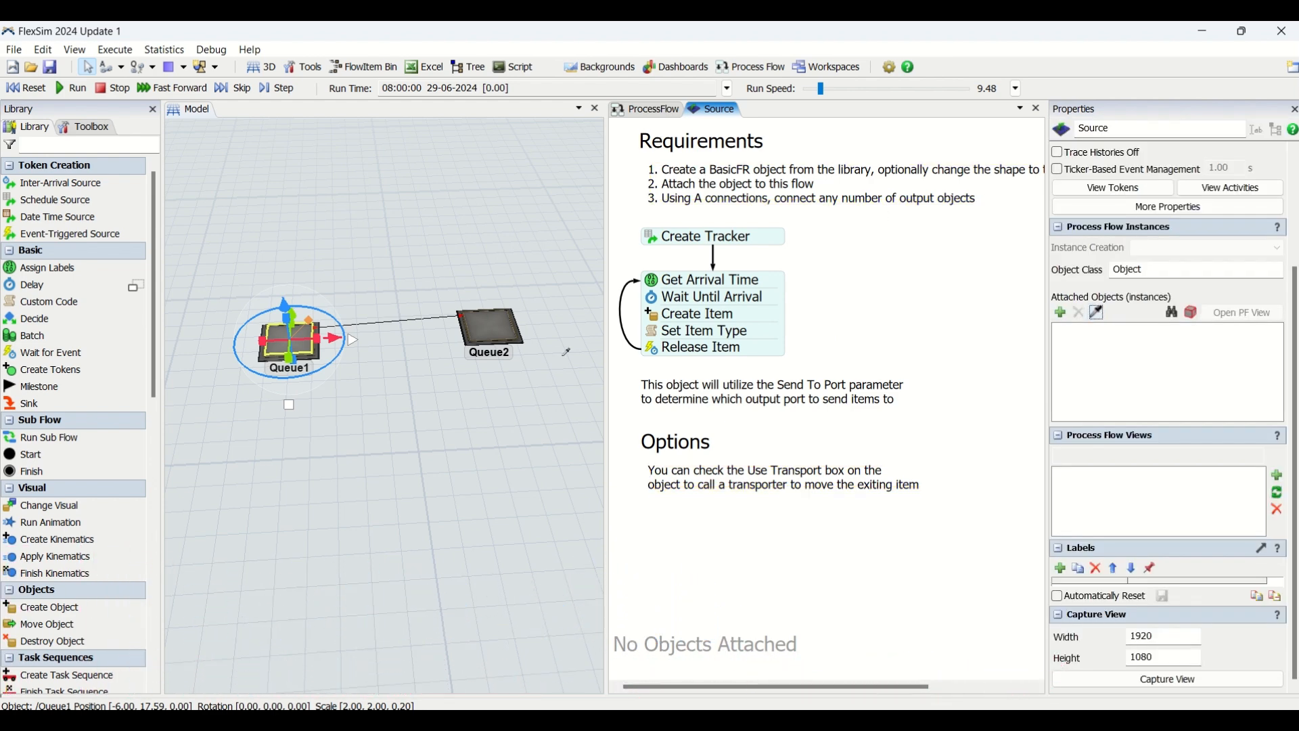
click(288, 356)
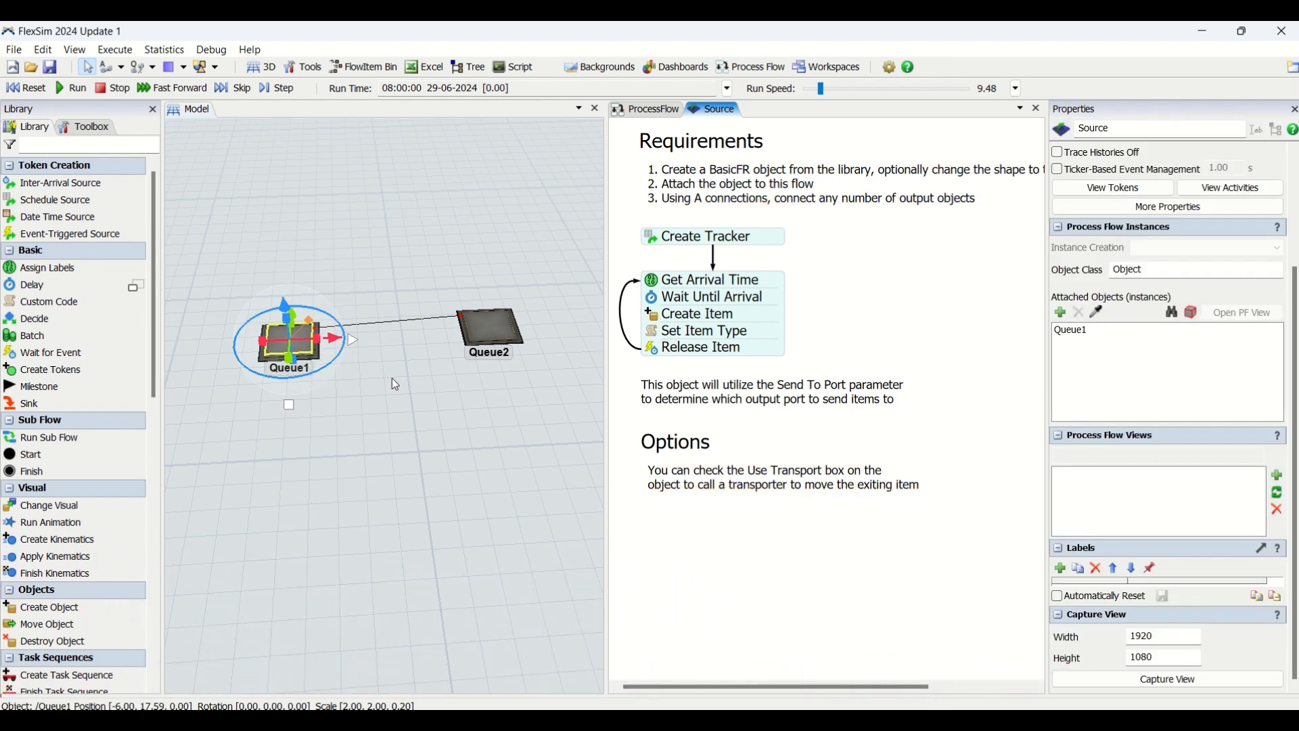
click(524, 436)
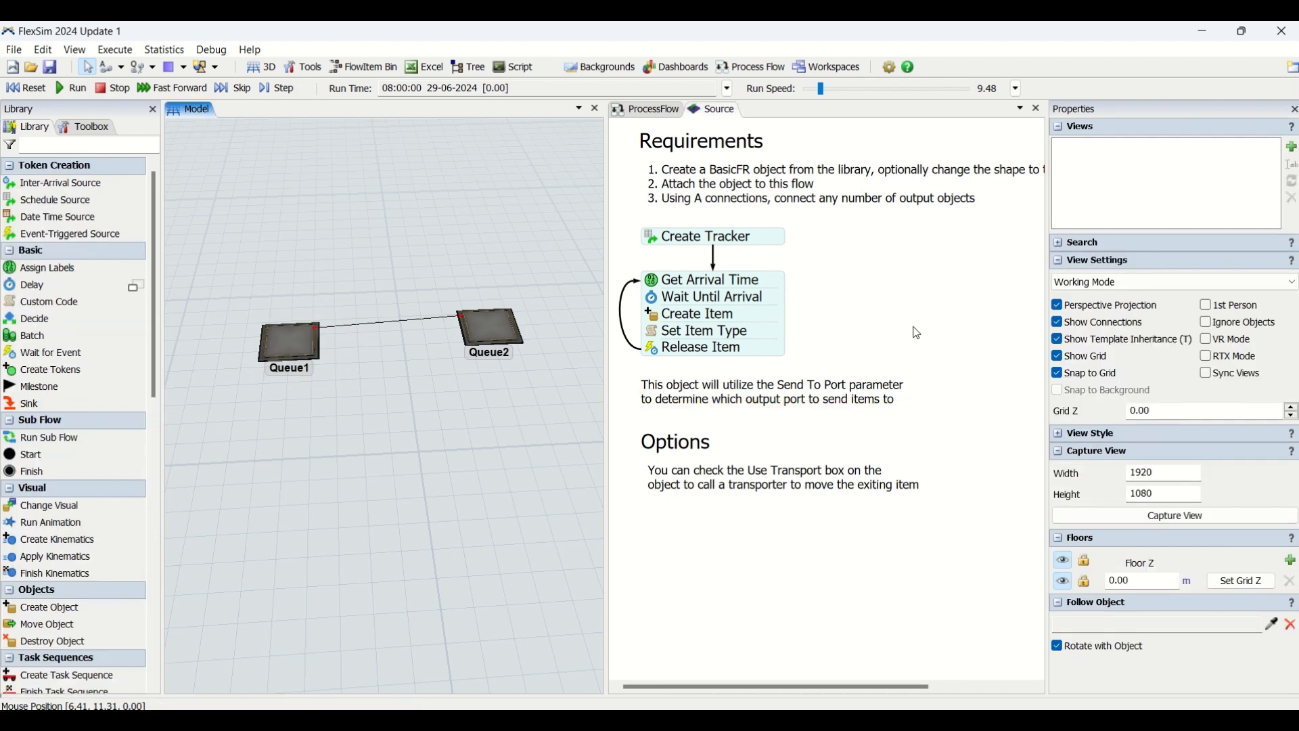
click(918, 333)
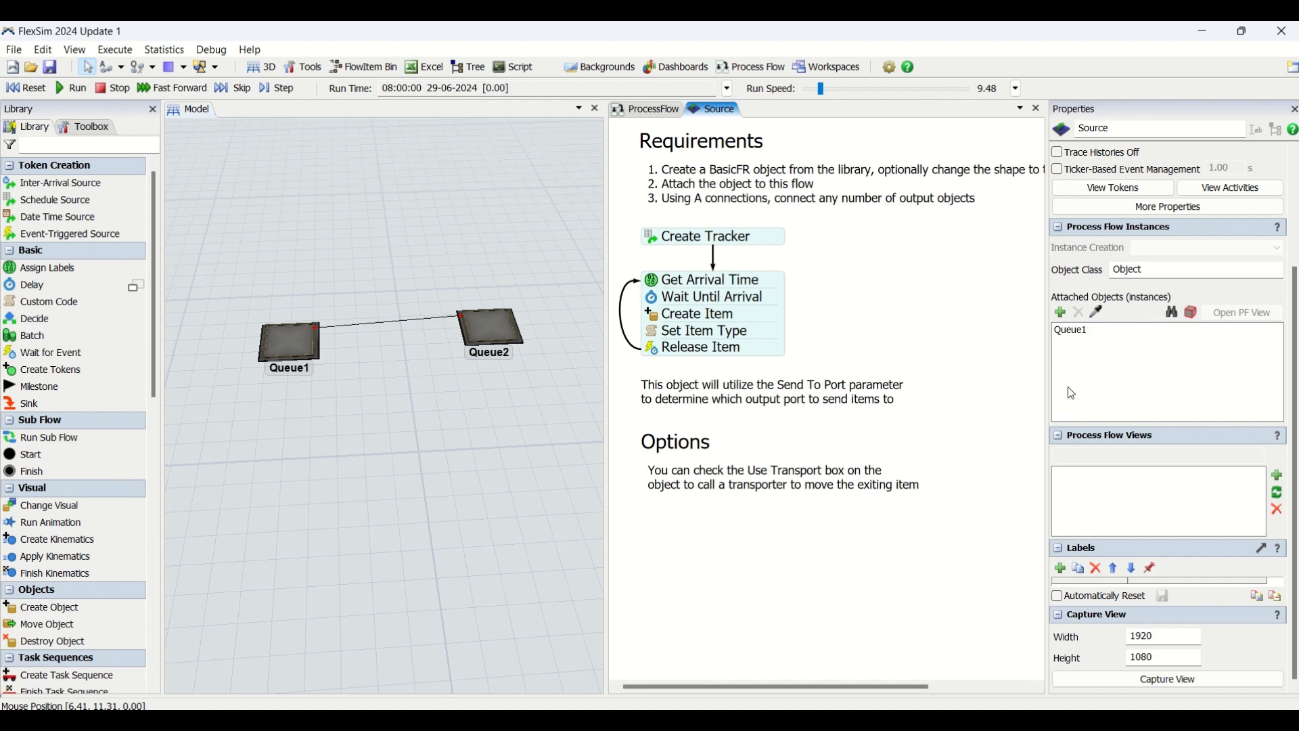
click(1066, 335)
drag(863, 329, 866, 352)
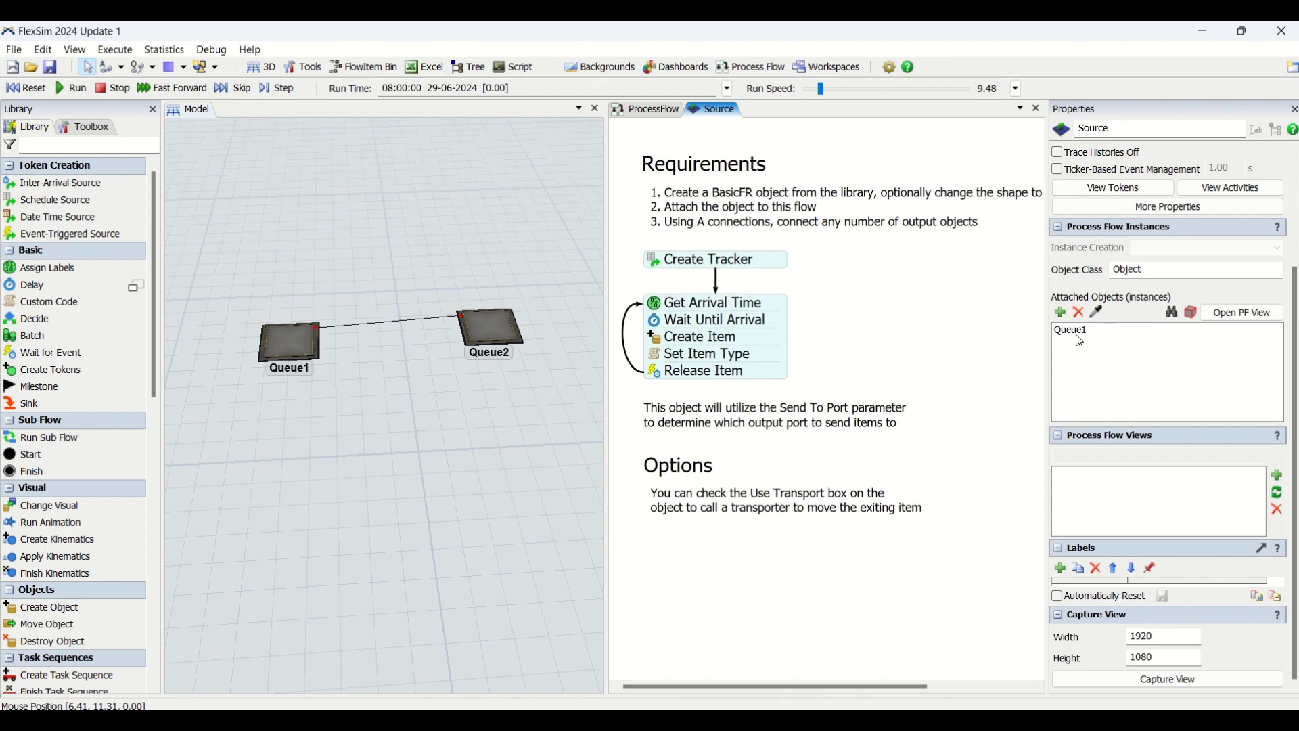
Inspect the arrival schedule and quantity settings of the Create Tracker activity in the Source flow.
click(655, 261)
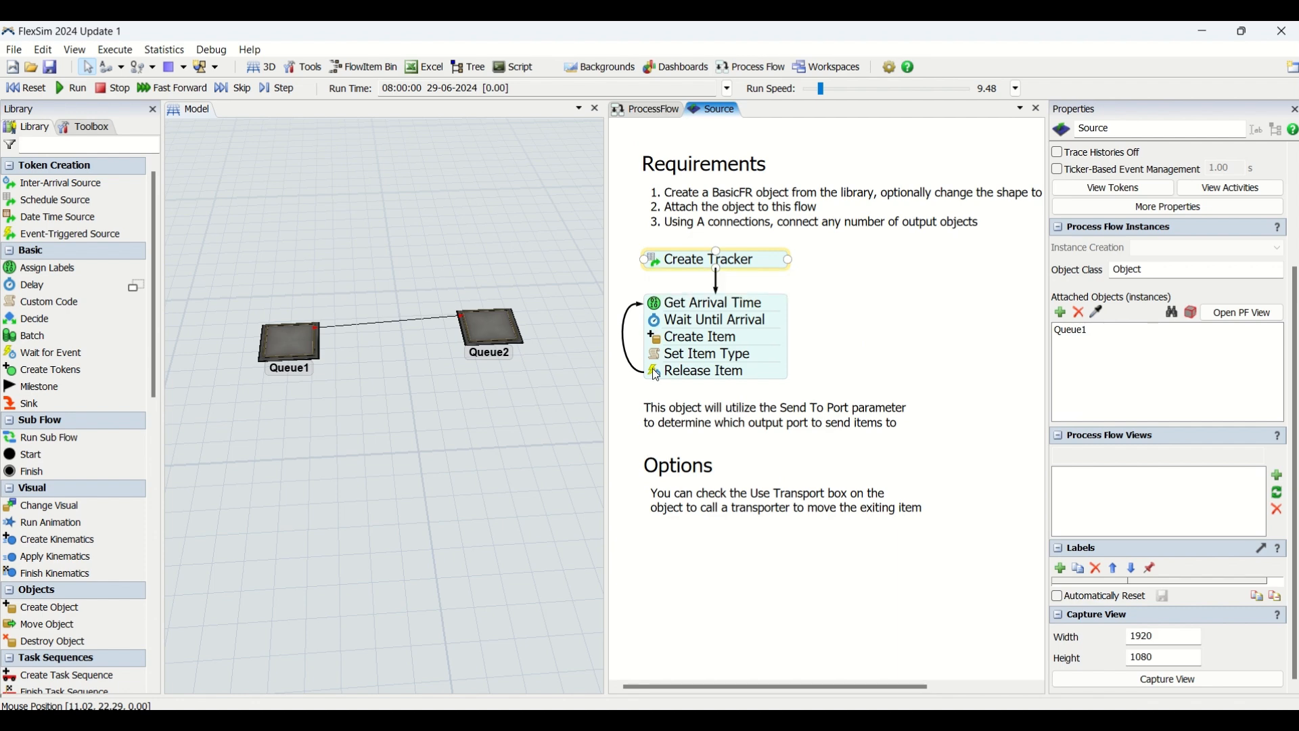
double_click(655, 266)
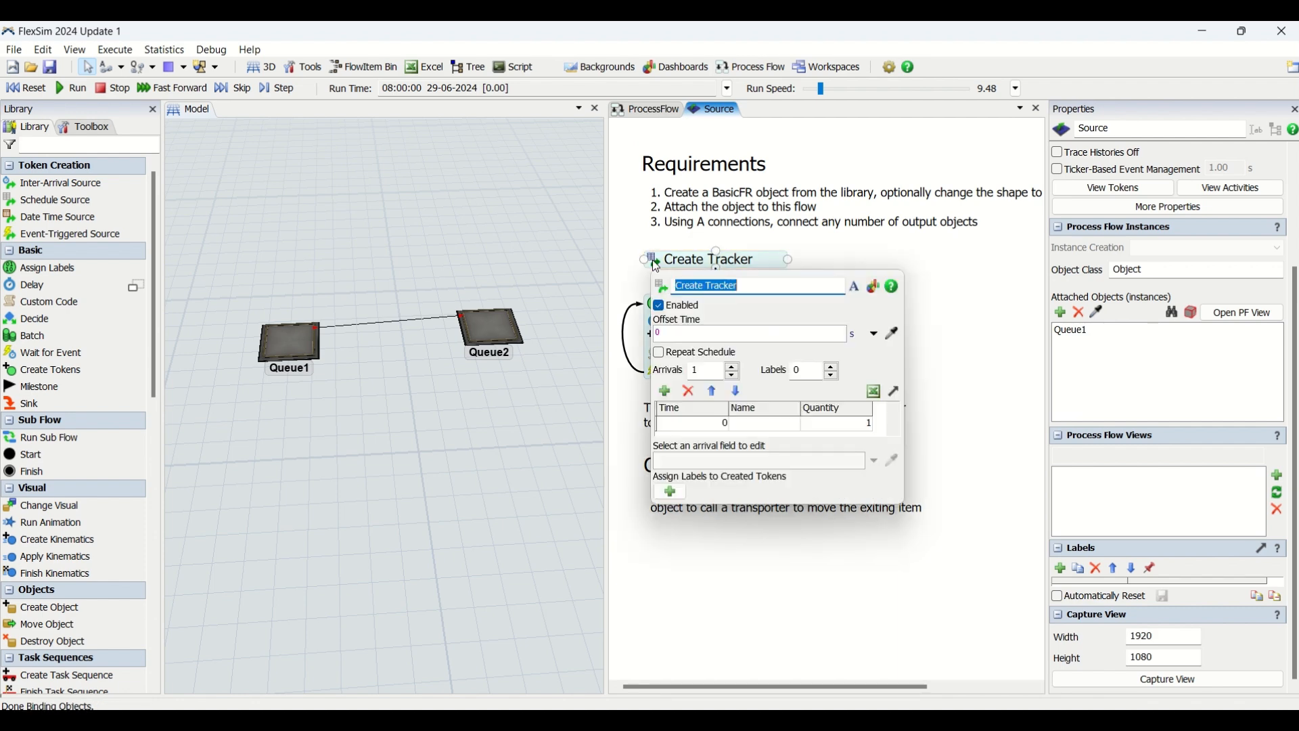
click(860, 426)
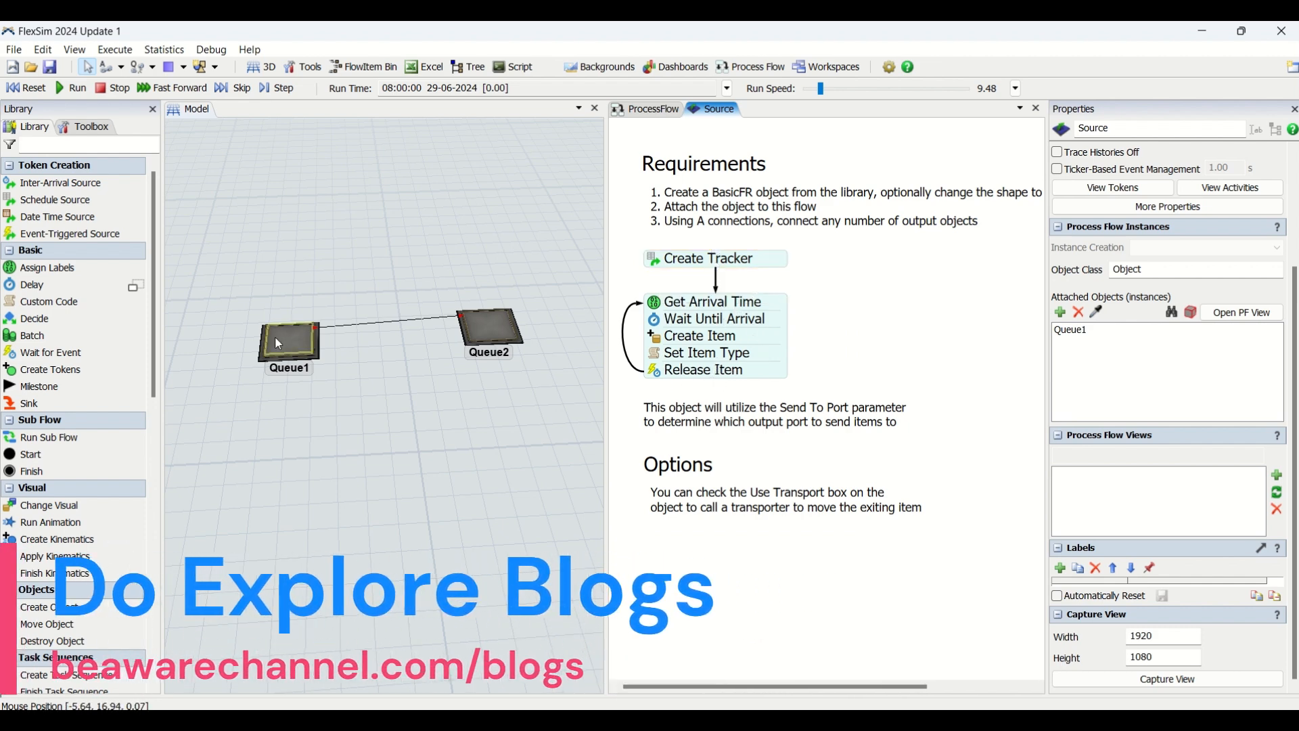
Inspect the label name and the value expression that the Get Arrival Time activity assigns to the token.
double_click(656, 305)
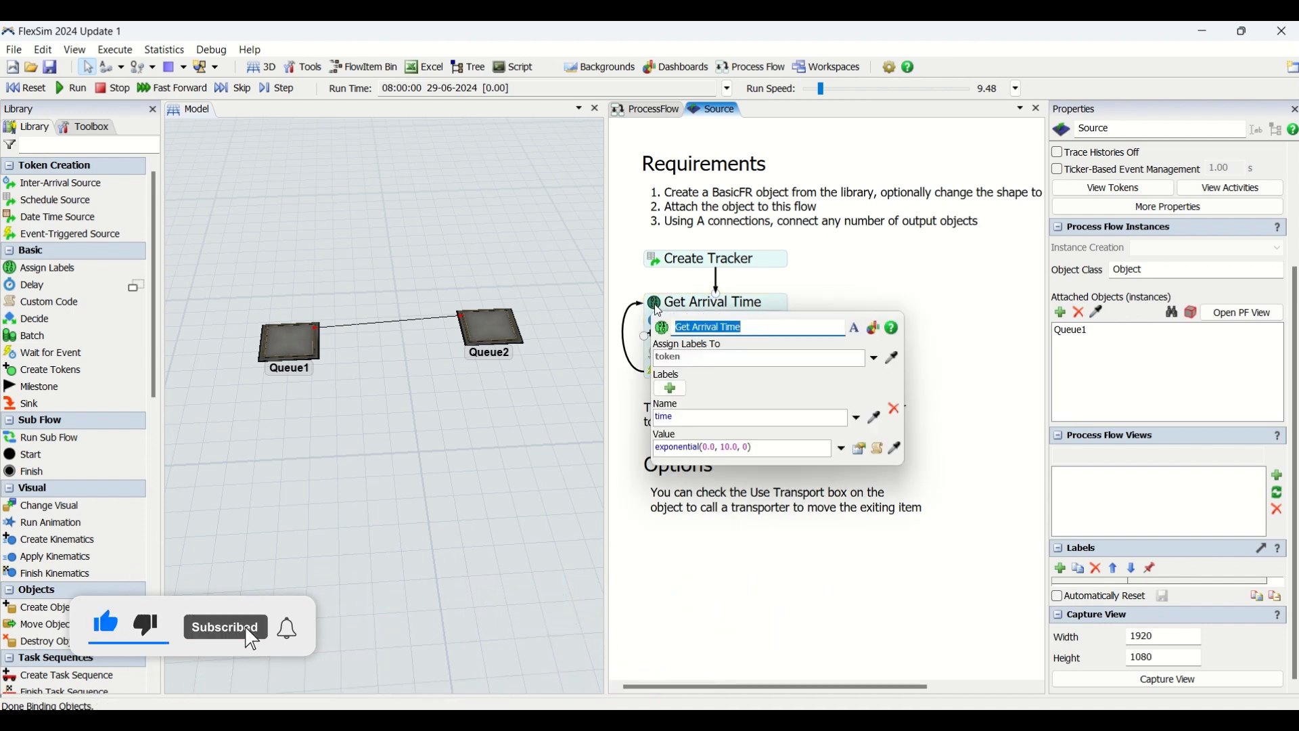
drag(704, 446, 717, 449)
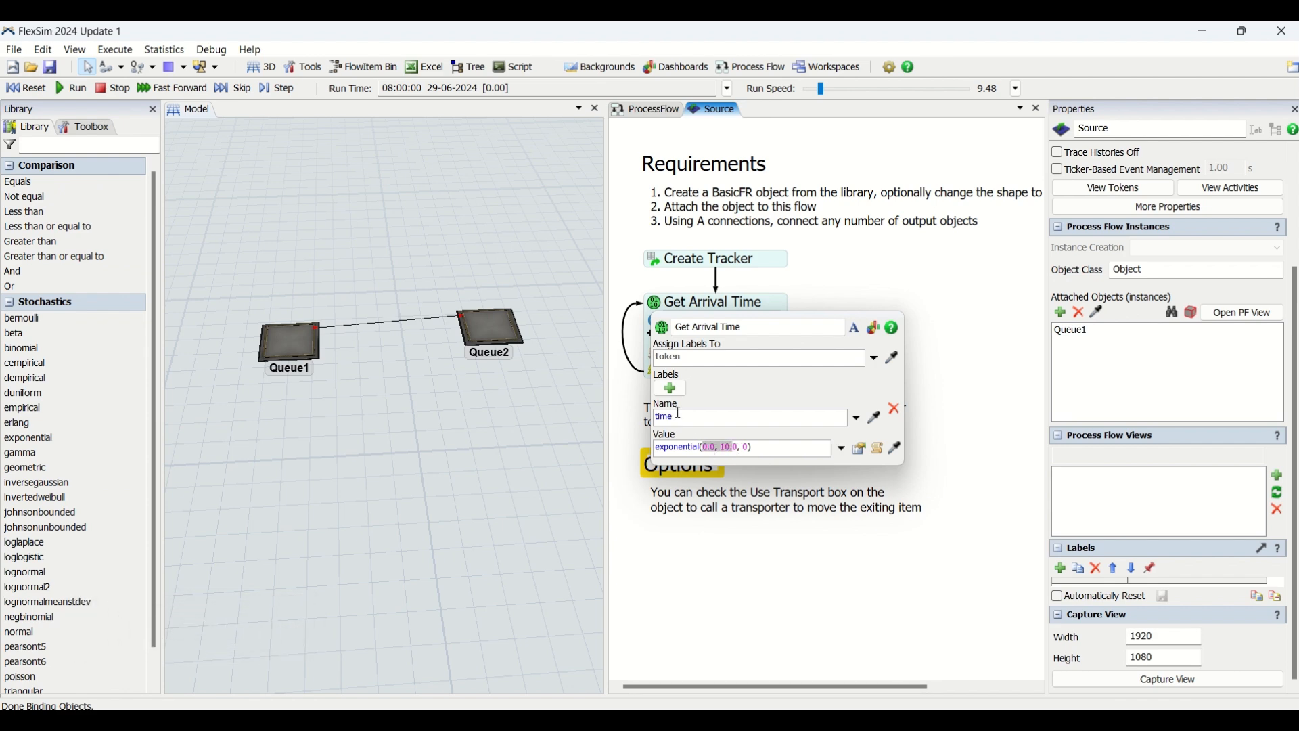
click(846, 291)
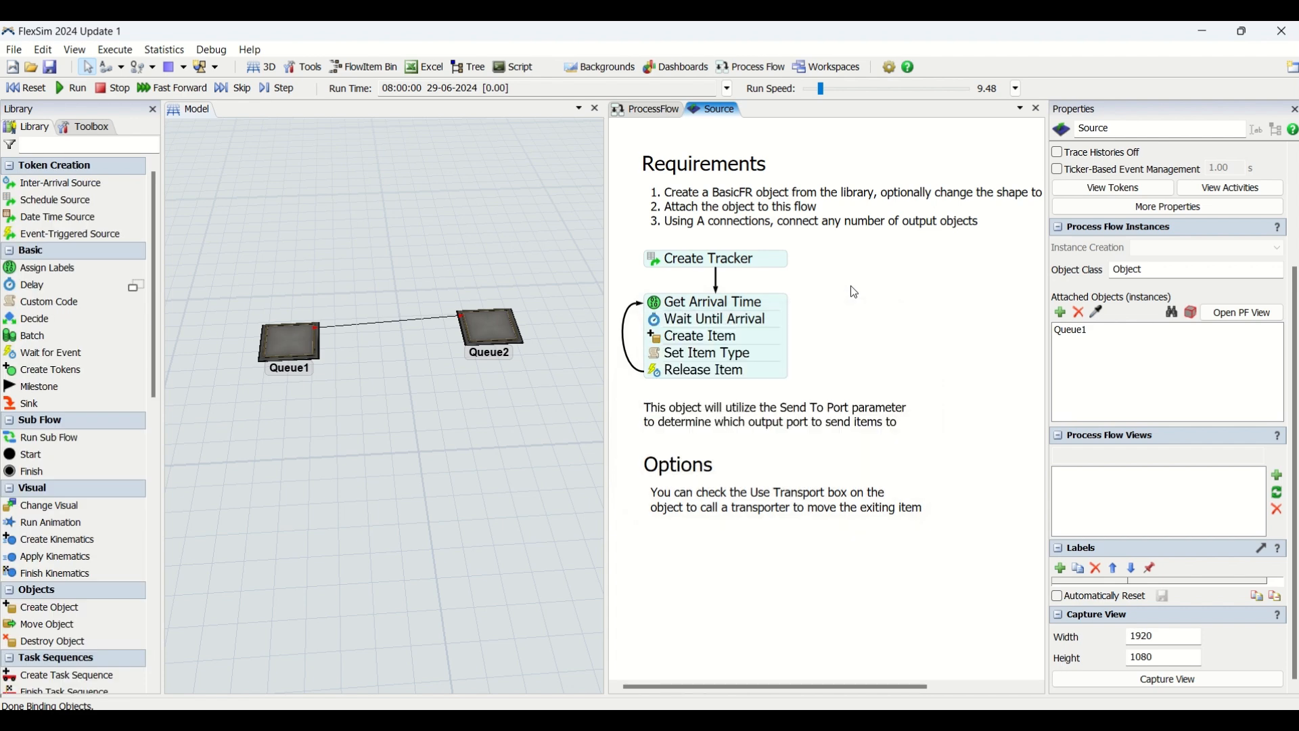
Compare the delay time of the Wait Until Arrival activity with the label assigned in Get Arrival Time.
double_click(671, 324)
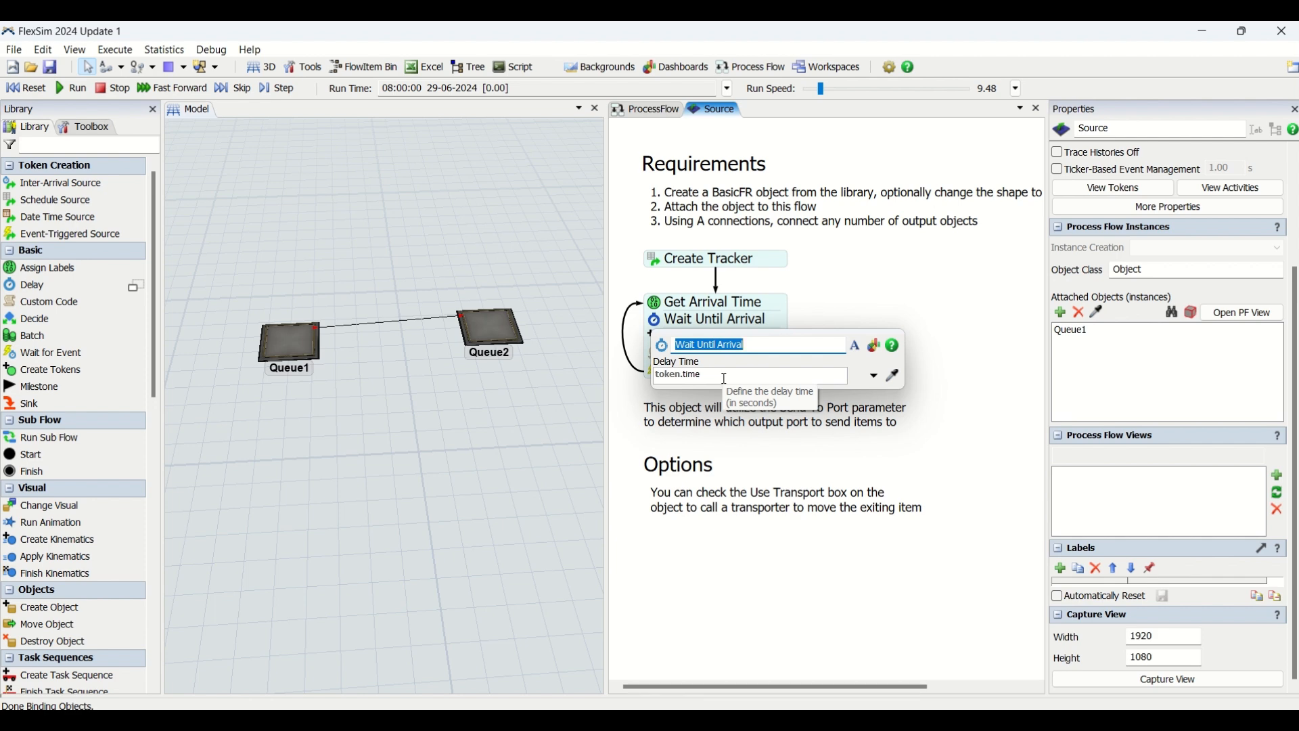
double_click(656, 304)
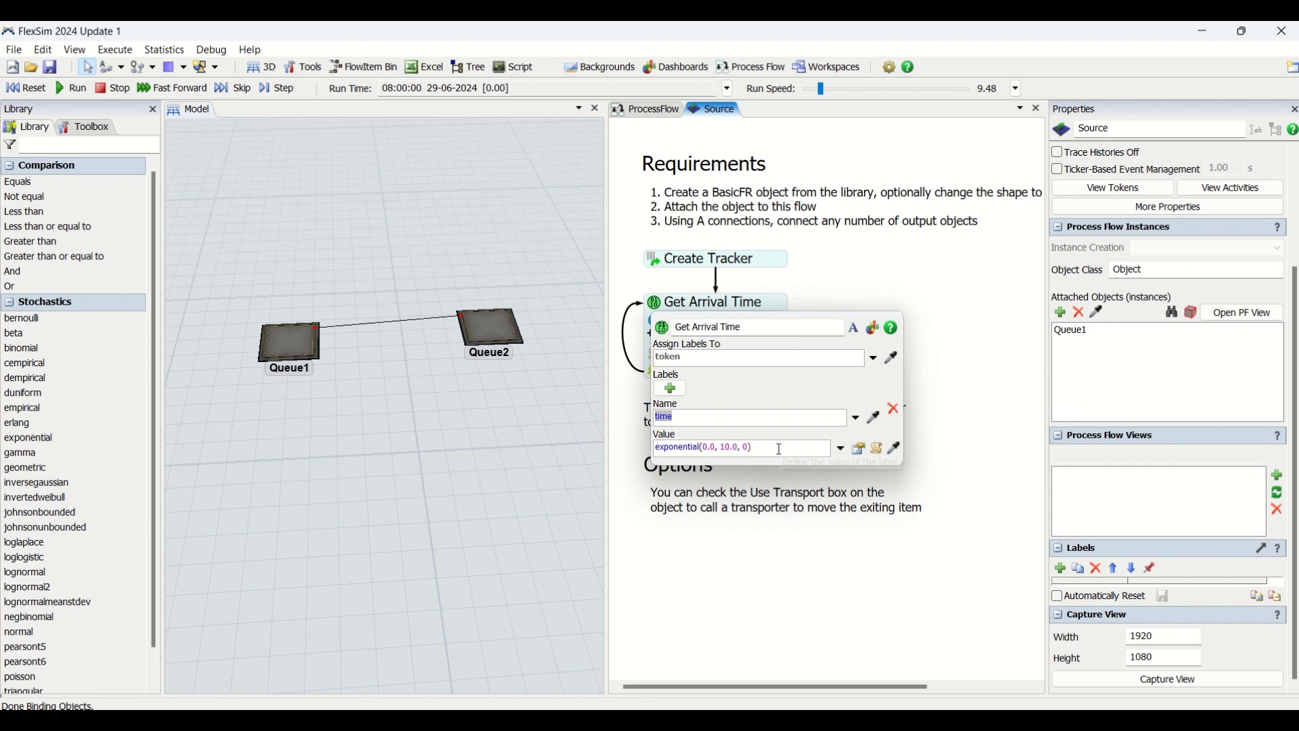
key(Tab)
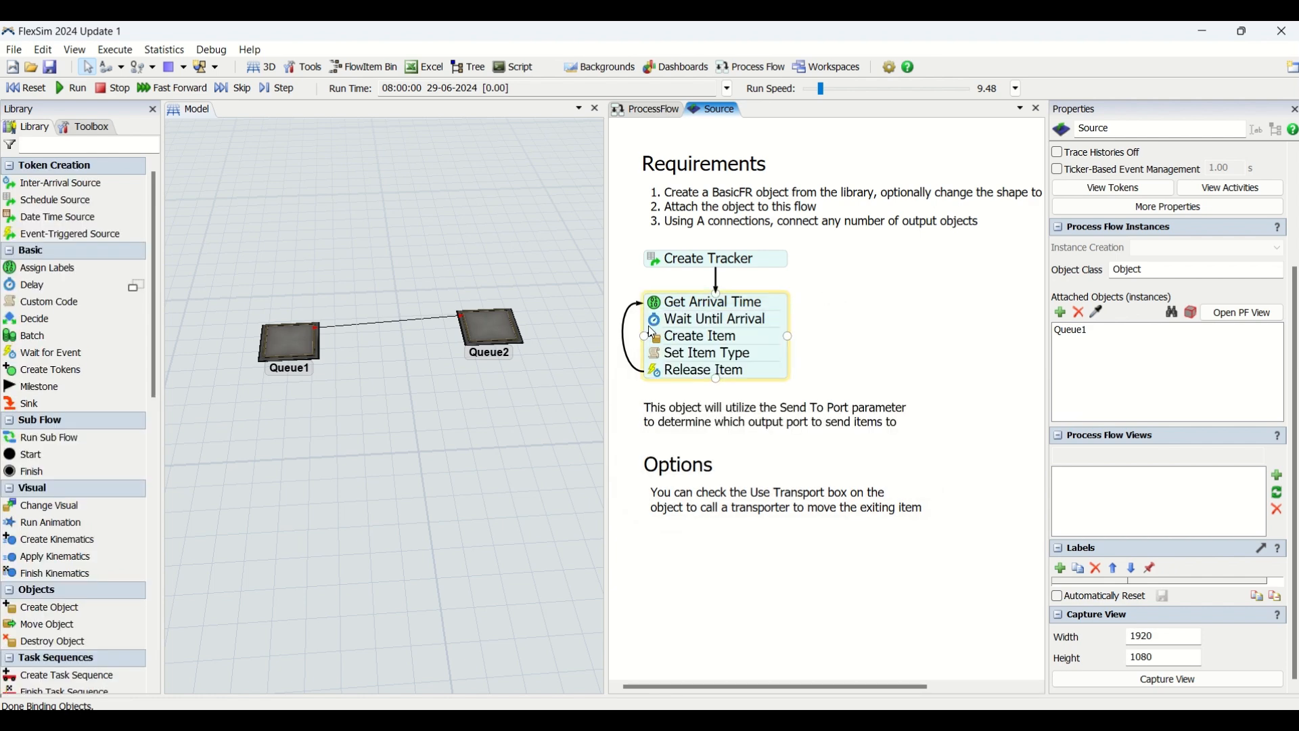
double_click(654, 323)
drag(707, 376, 633, 379)
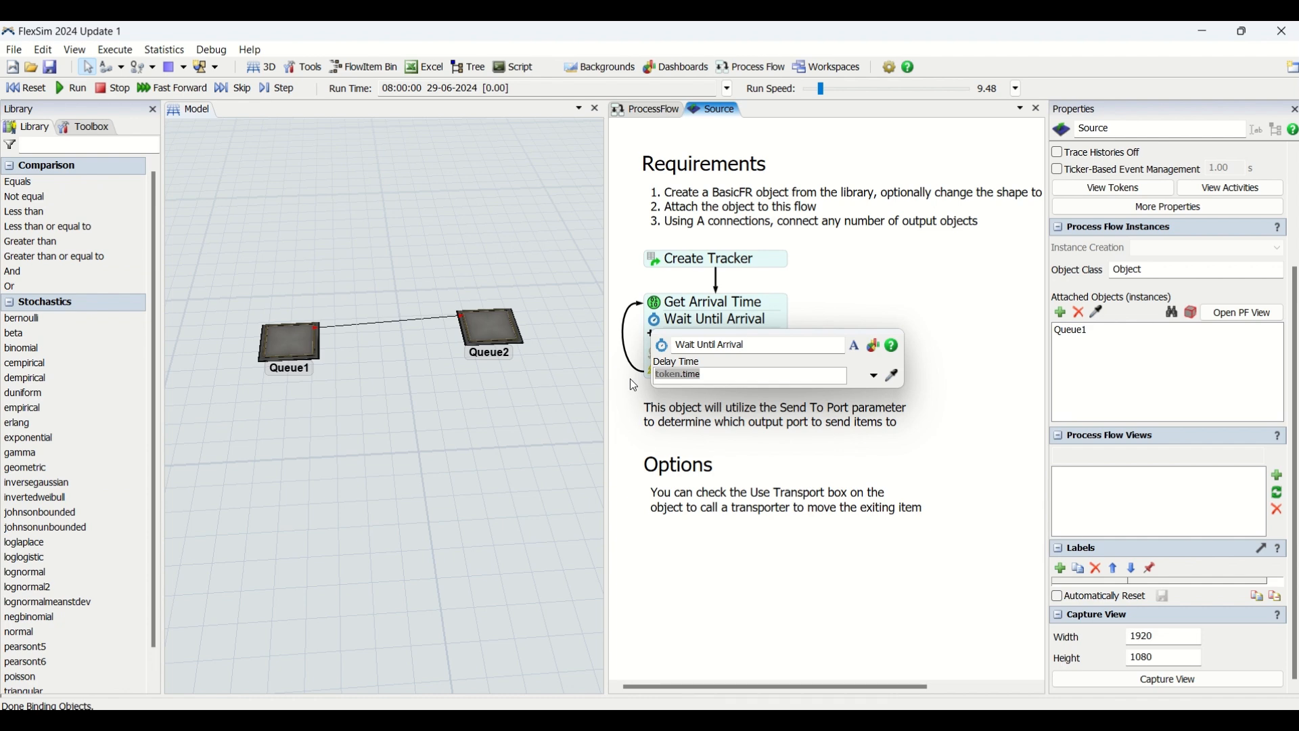
click(862, 281)
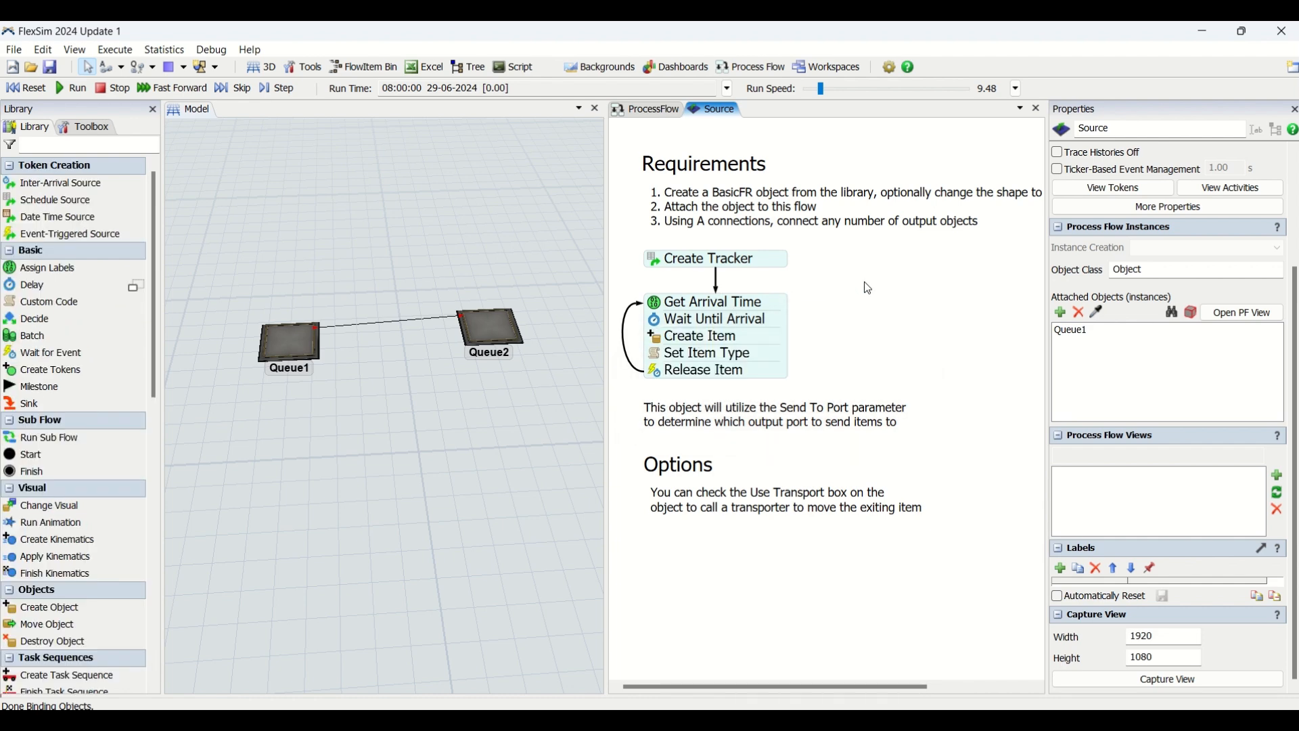
Inspect the Create Item activity's object options, quantity, creation location and token label assignment.
double_click(671, 341)
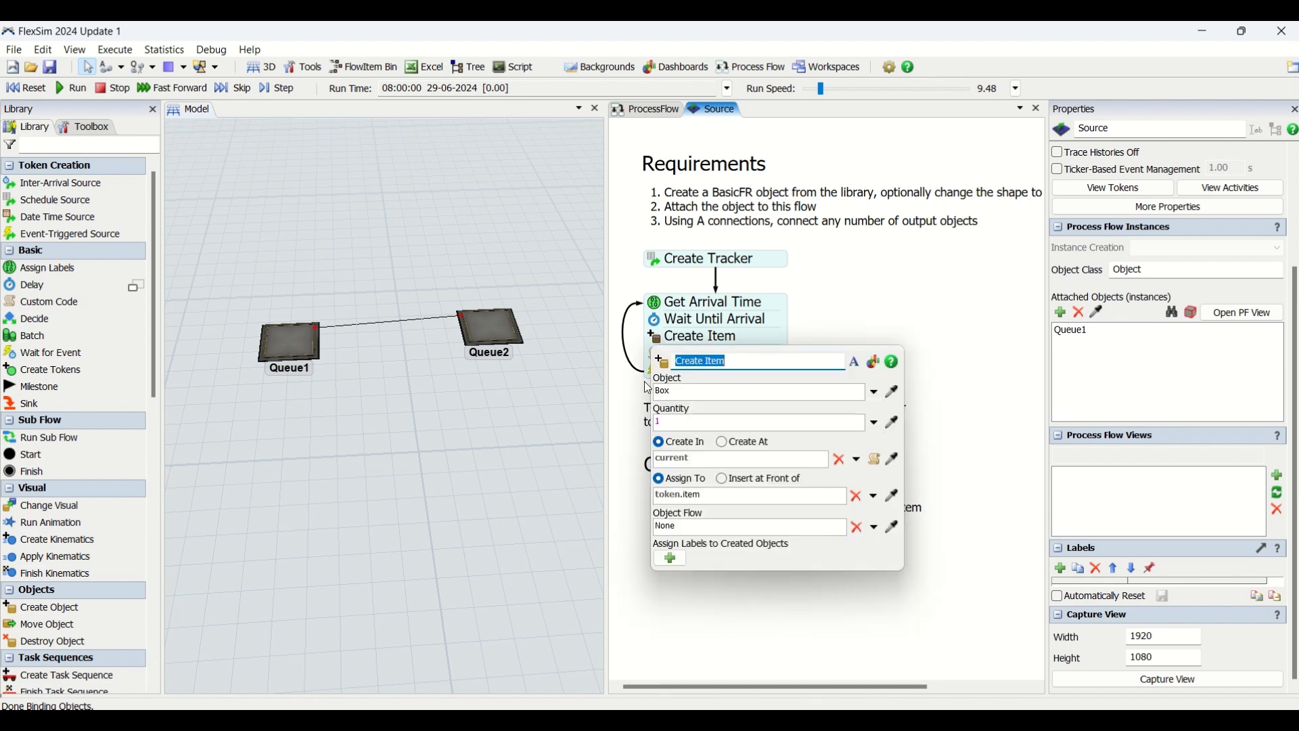
click(875, 396)
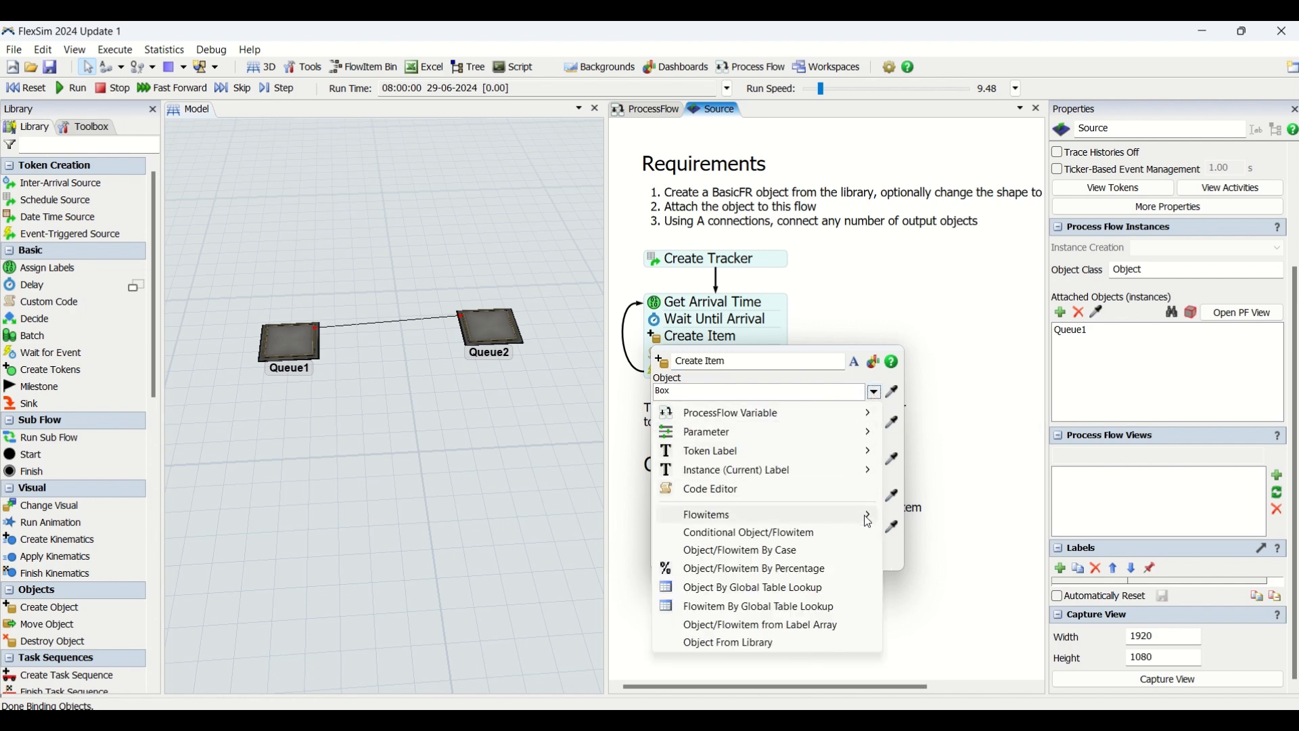
click(763, 387)
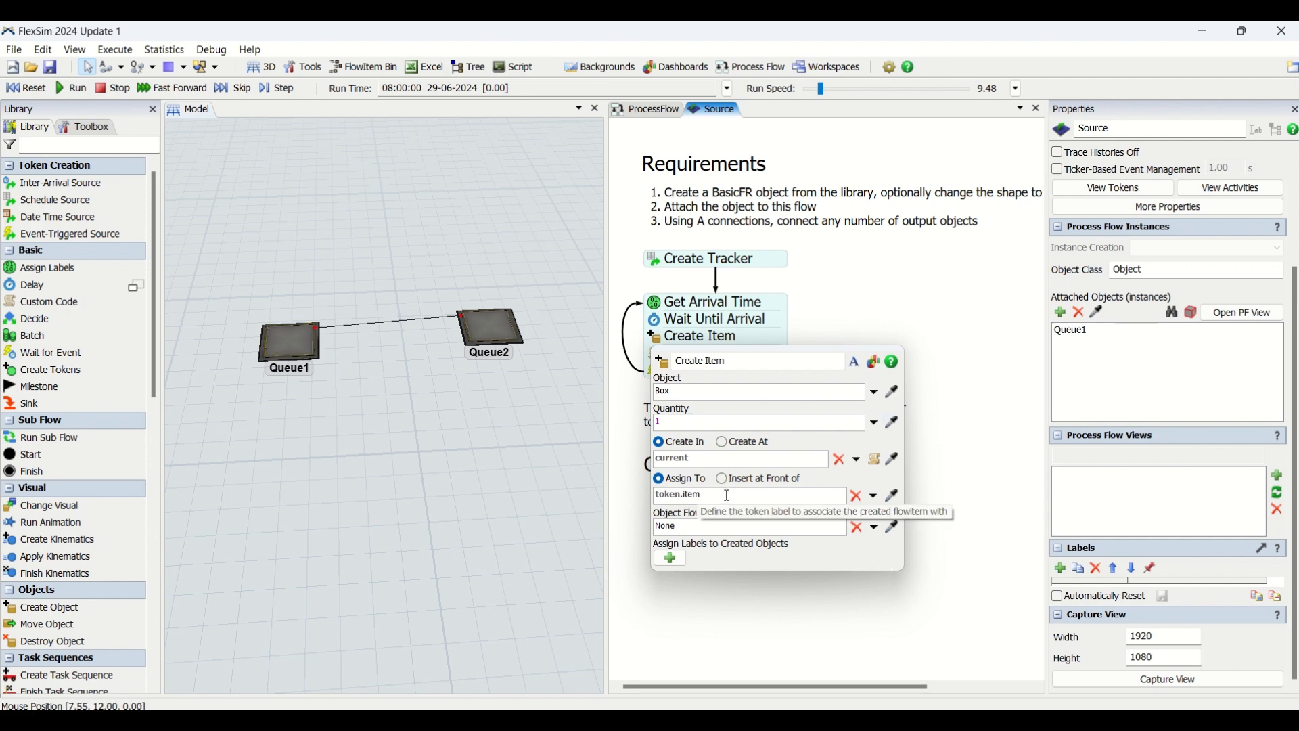
click(837, 274)
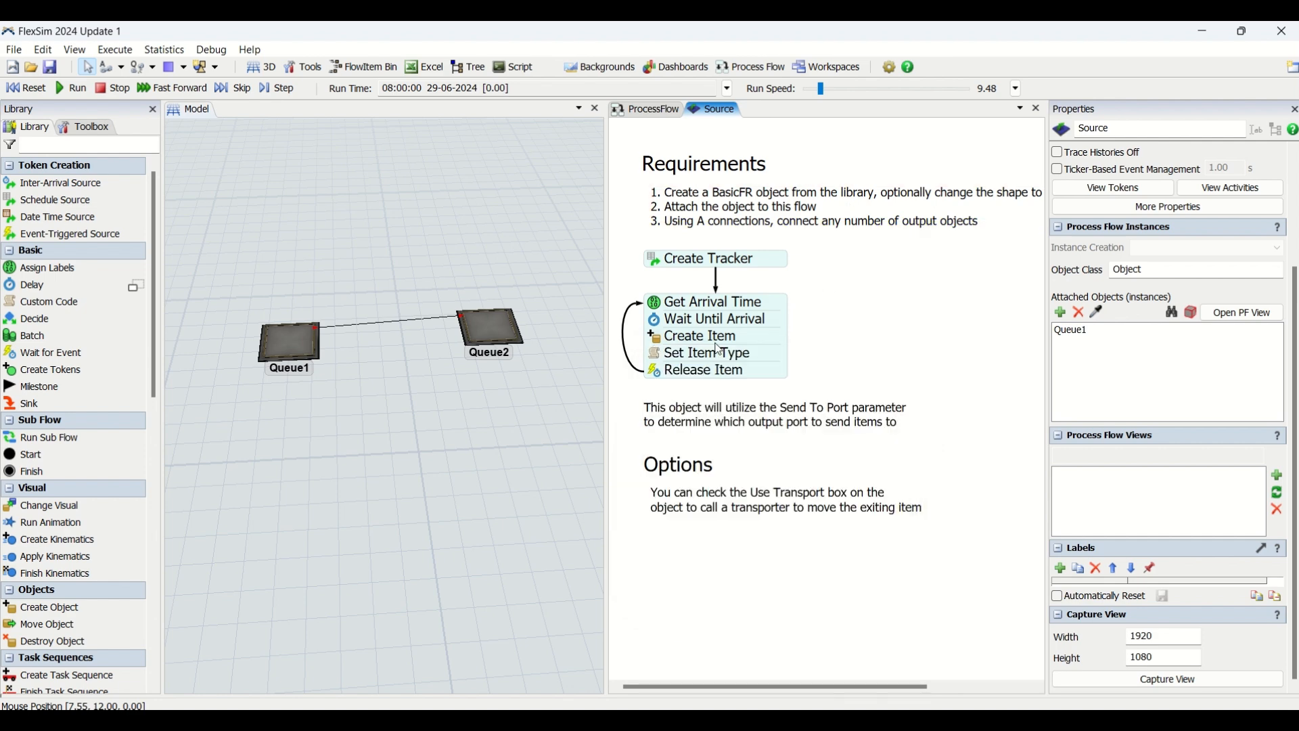
Inspect the object and type values assigned by the Set Item Type activity in the Source flow.
click(655, 360)
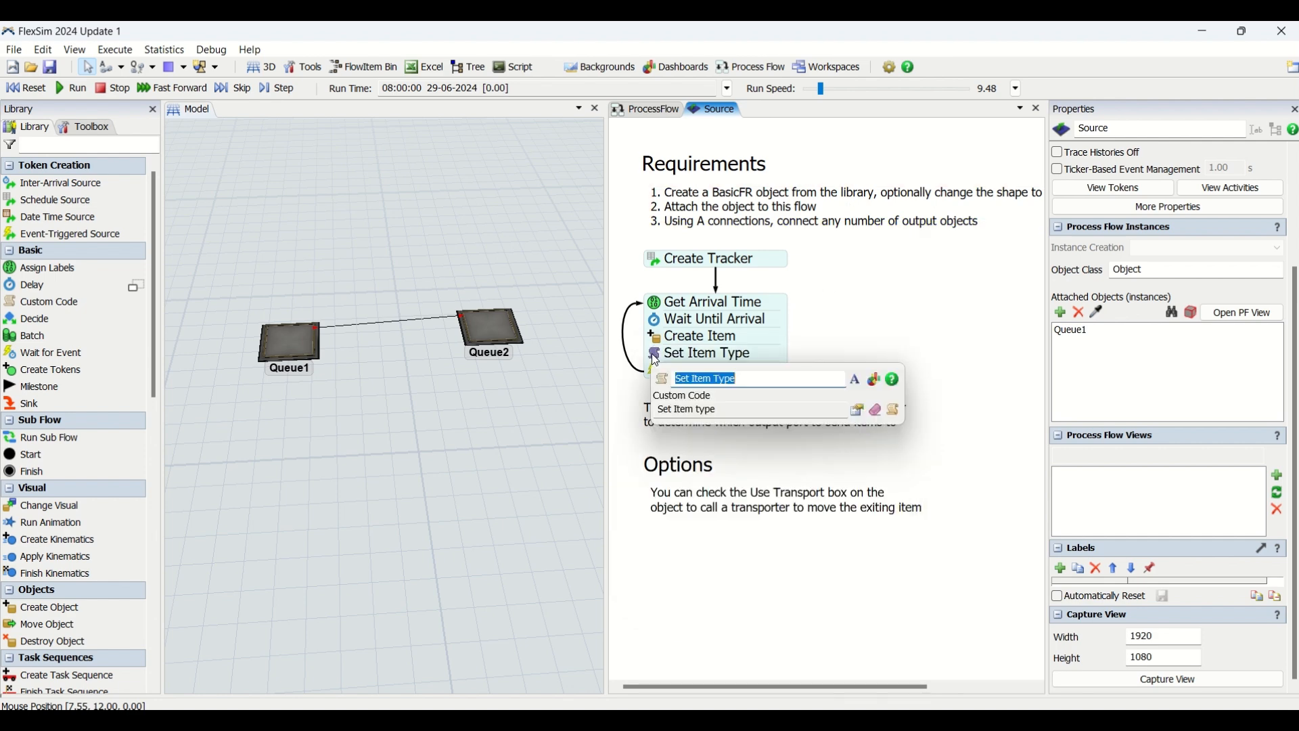
click(857, 410)
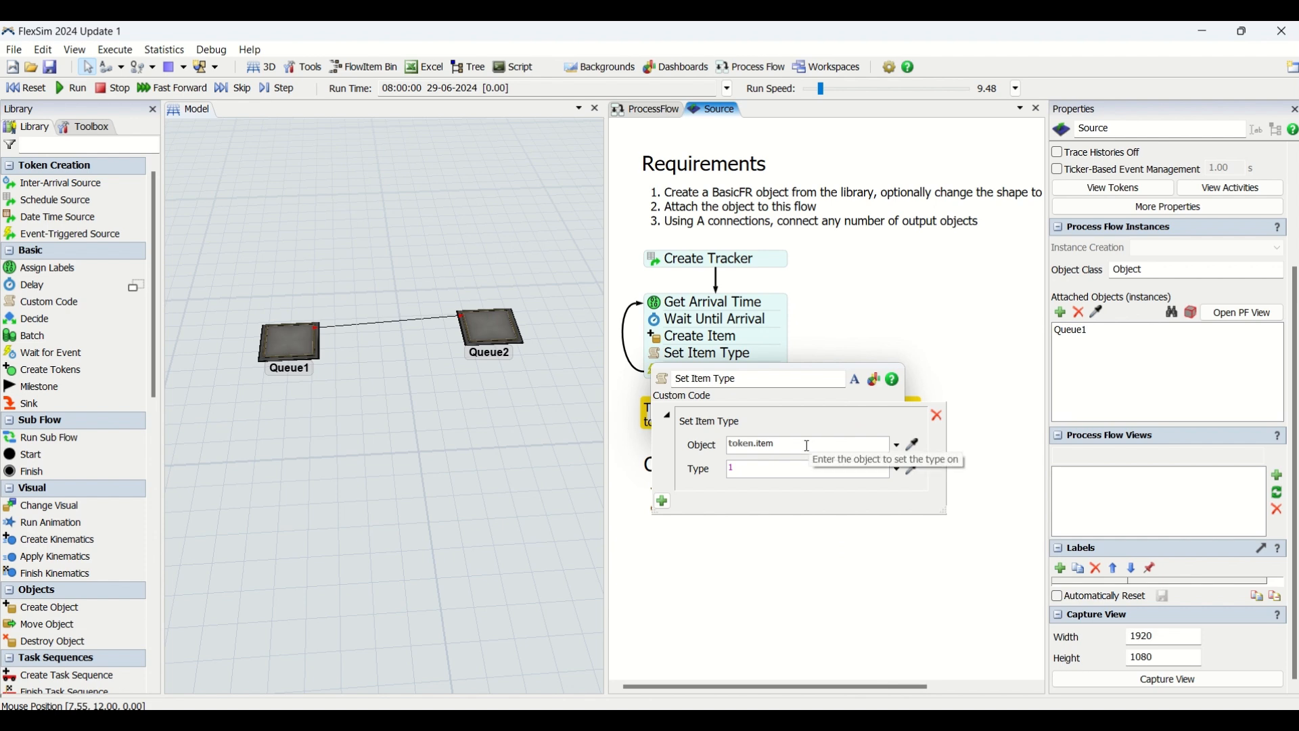
drag(812, 448, 720, 445)
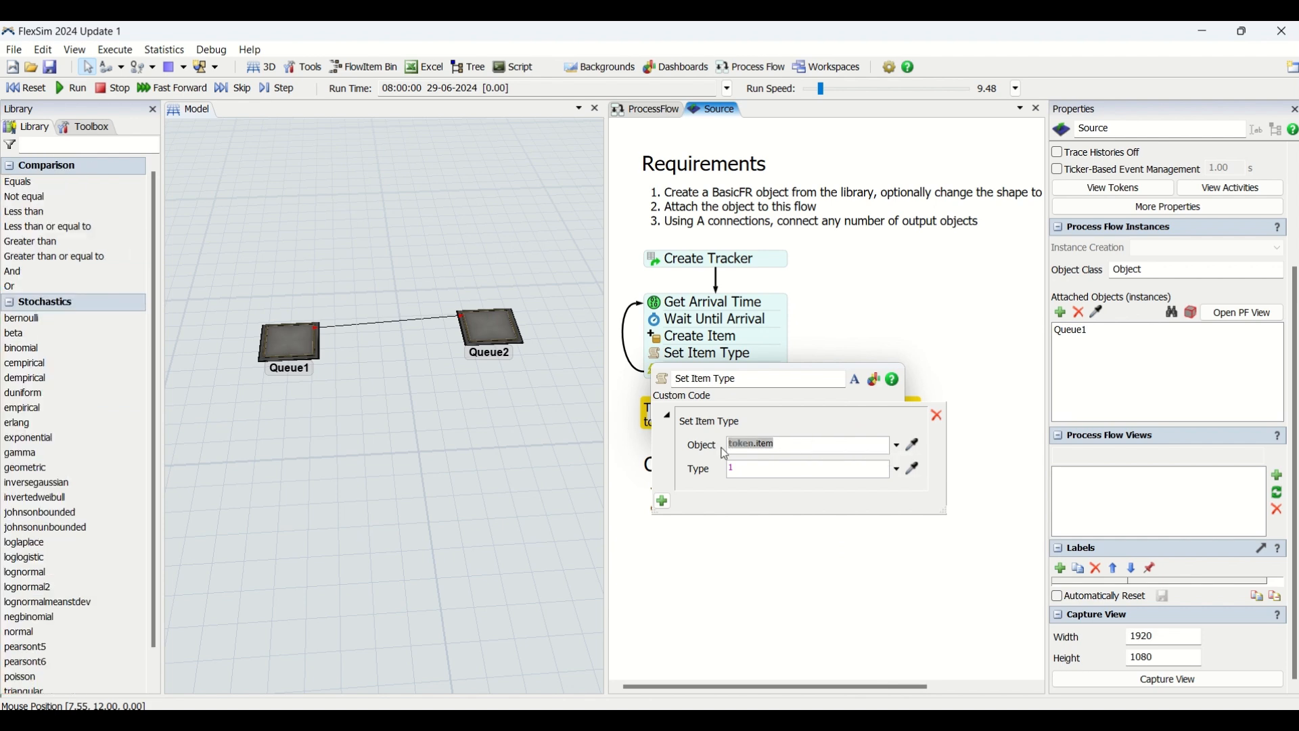
click(742, 468)
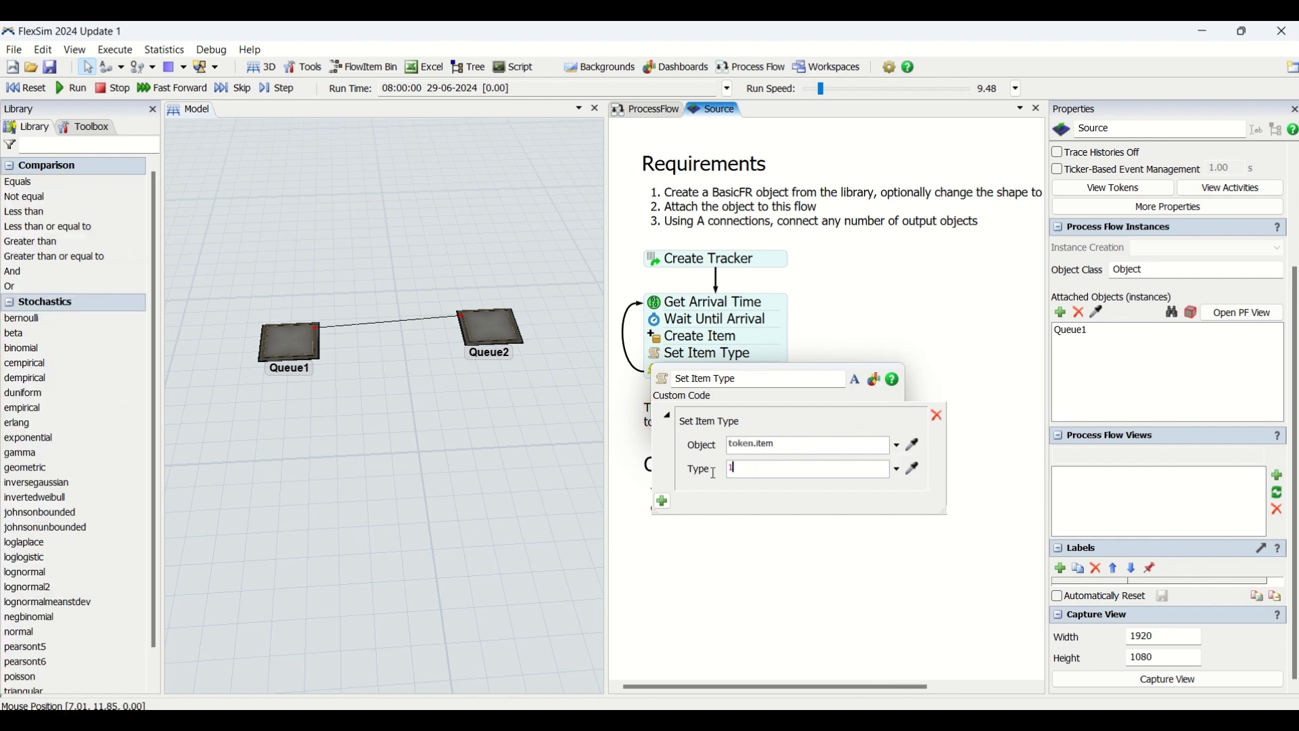
click(846, 300)
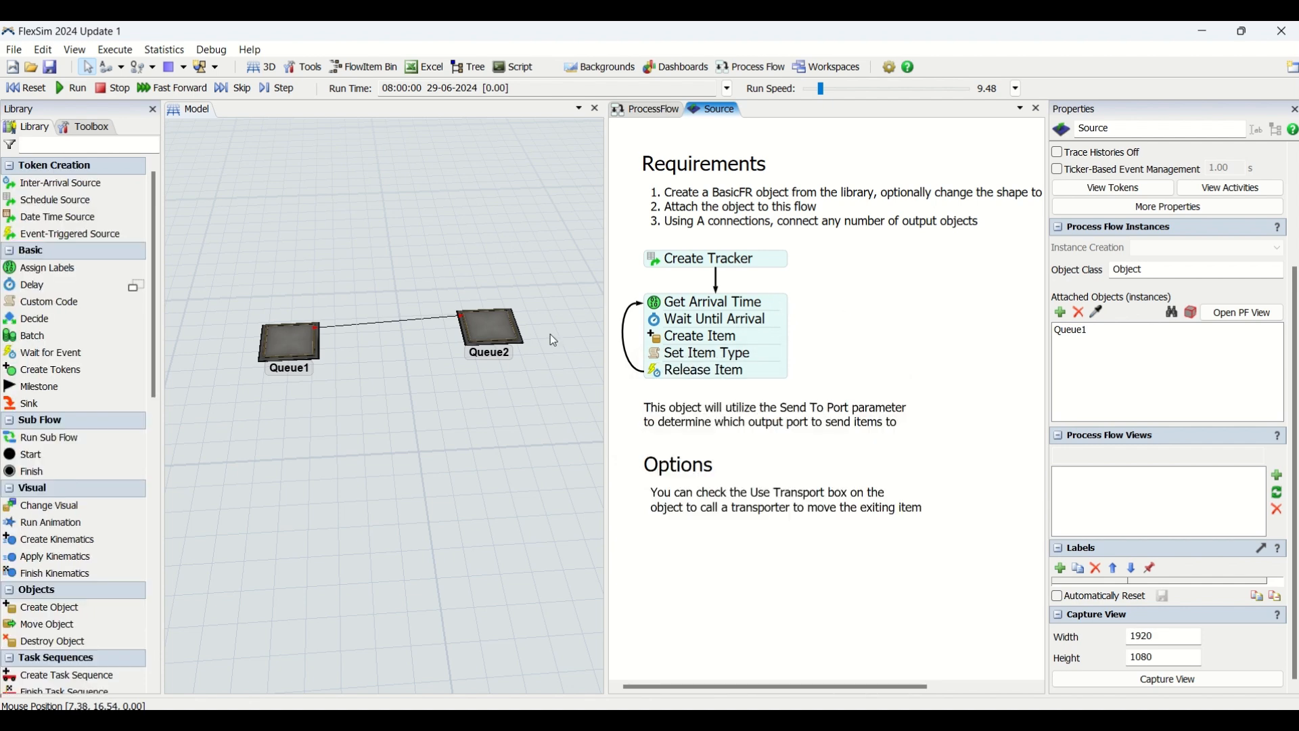
Compare the Create Item activity's settings with the custom code options of Set Item Type.
click(703, 335)
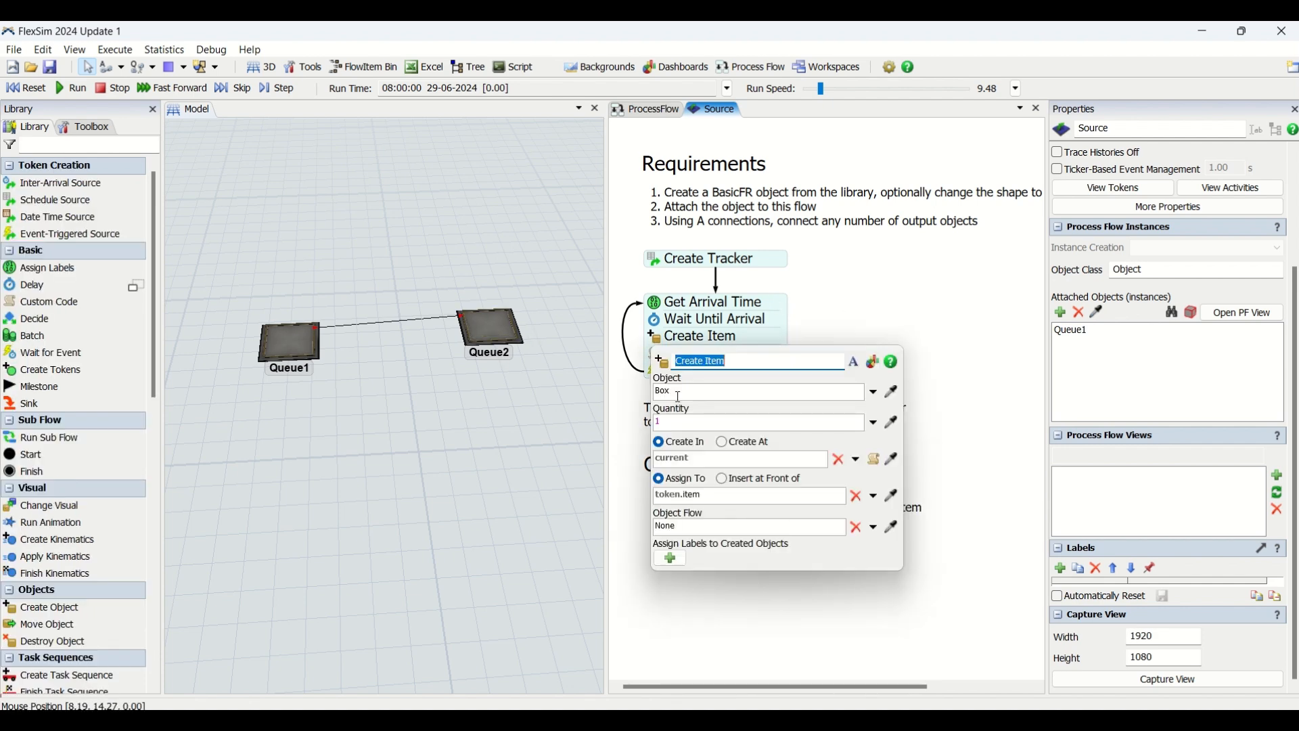
click(790, 292)
click(658, 353)
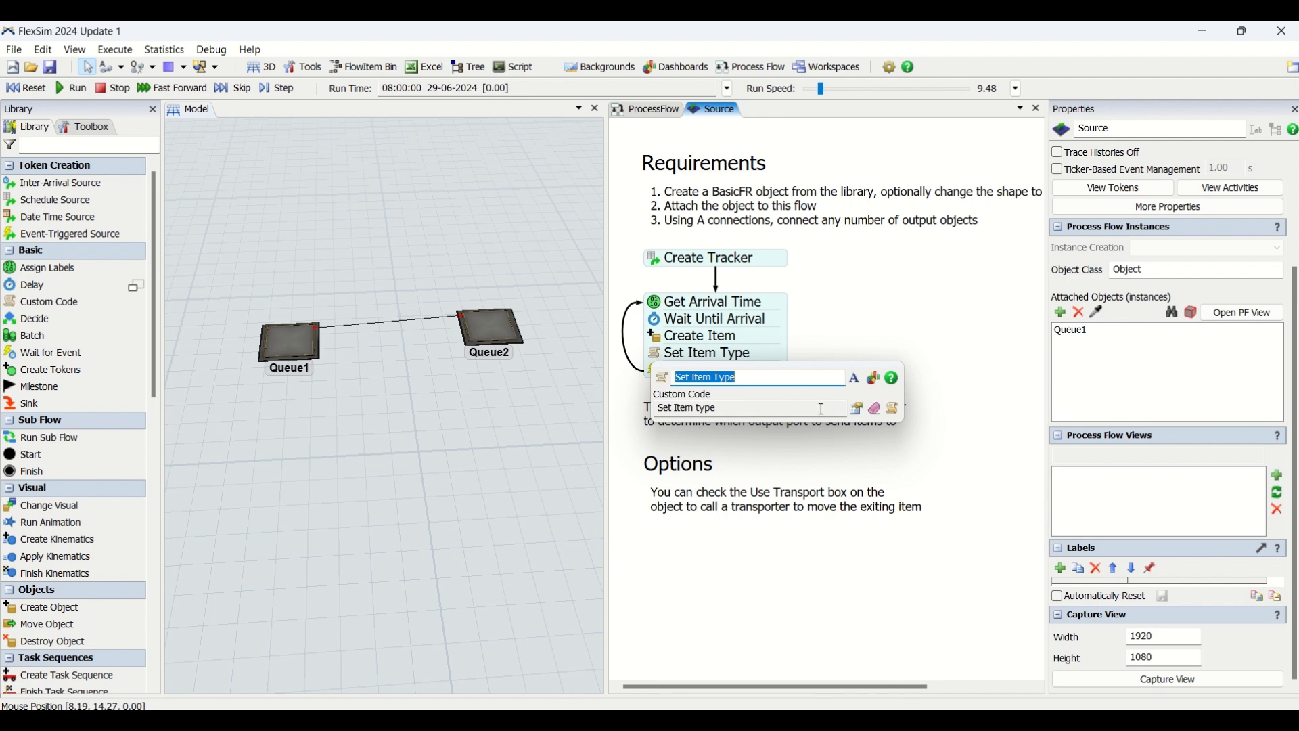
click(863, 411)
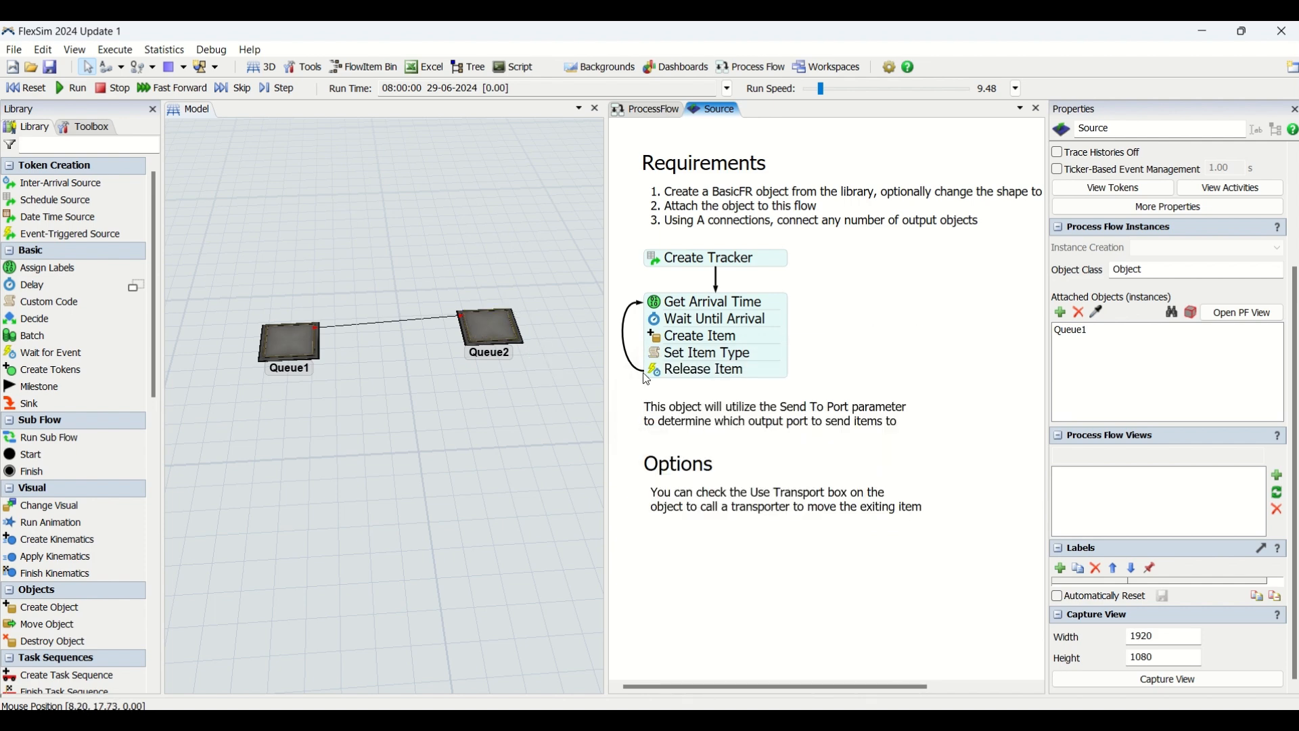
Examine the Release Item activity's object, event, label matching and On Listener Initialized release options, and its place in the flow loop.
click(656, 371)
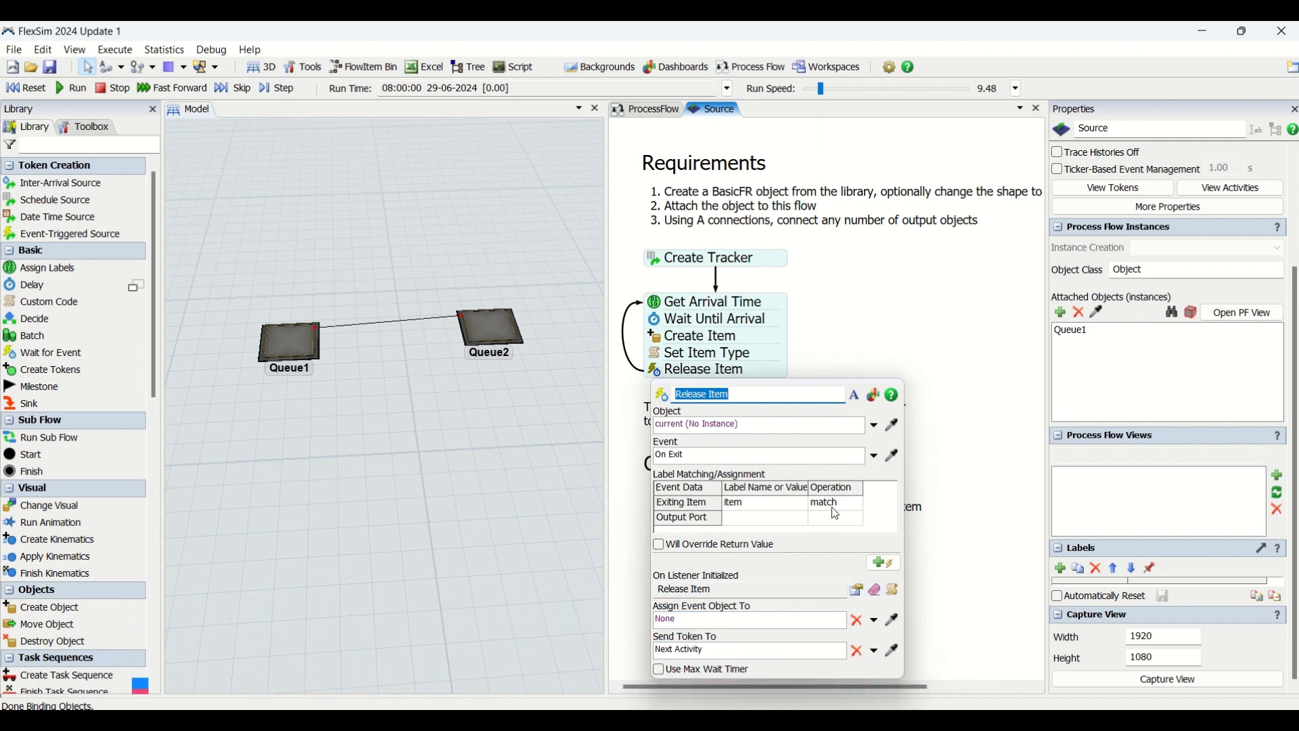
click(858, 592)
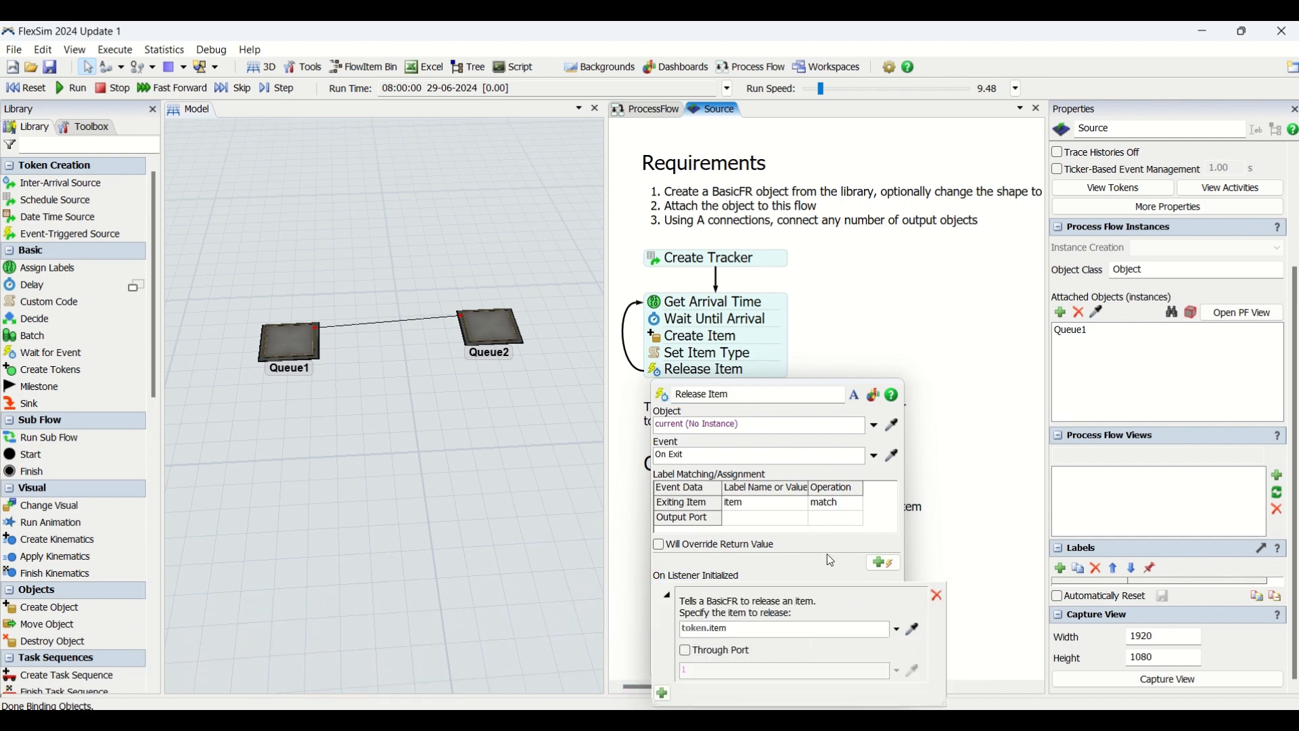
click(937, 595)
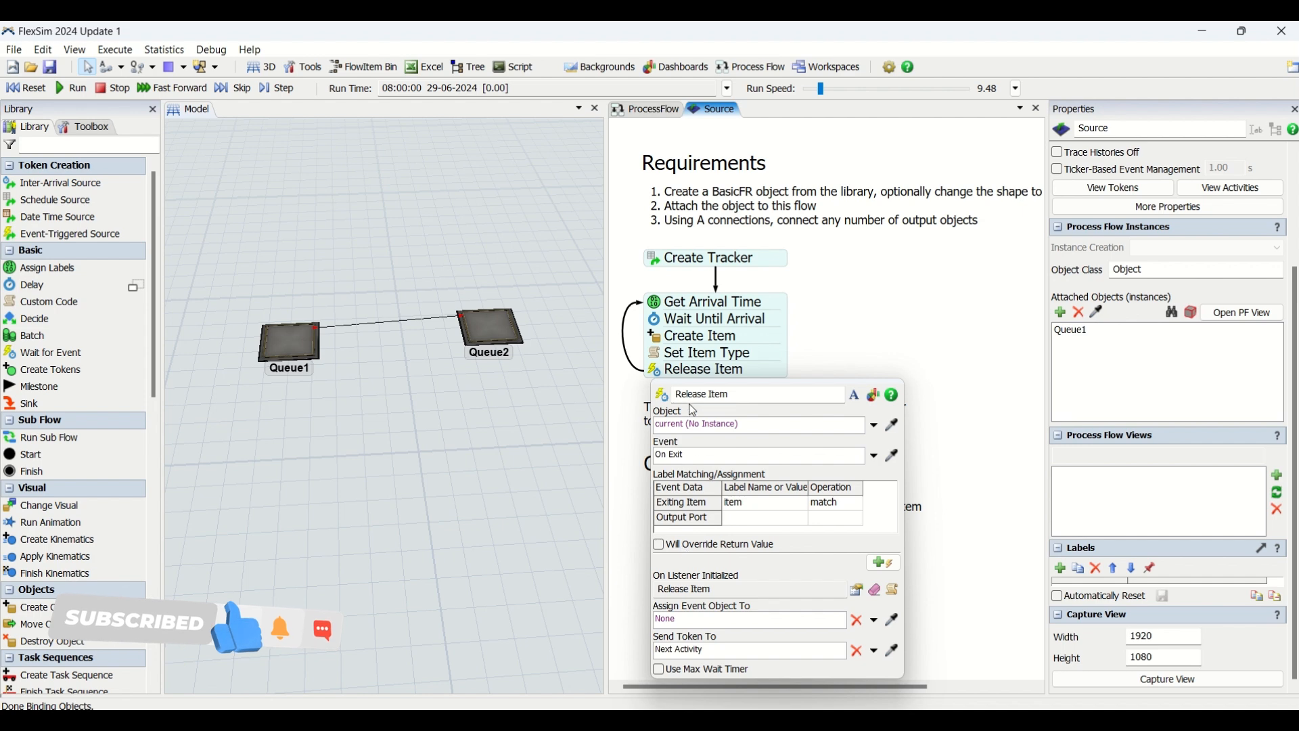
click(839, 355)
scroll(646, 358, up, 4)
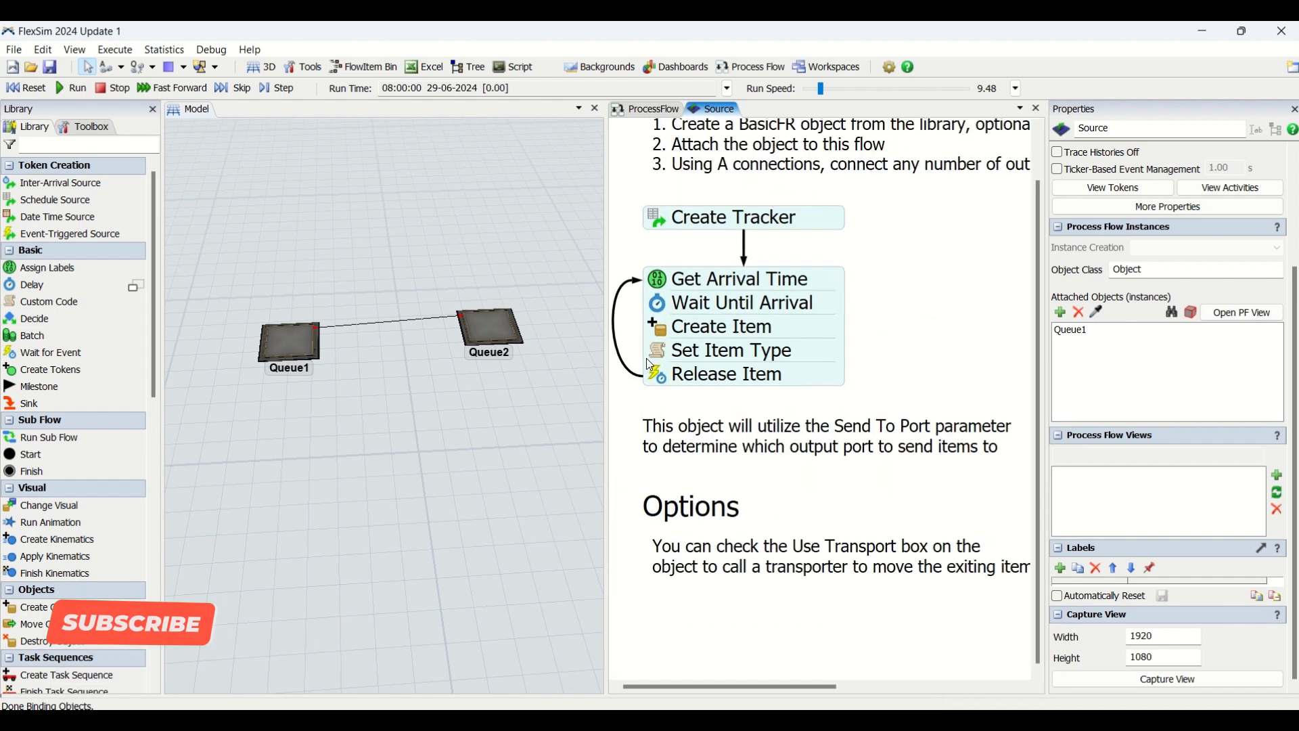
scroll(701, 382, down, 4)
drag(895, 387, 876, 380)
scroll(883, 390, down, 1)
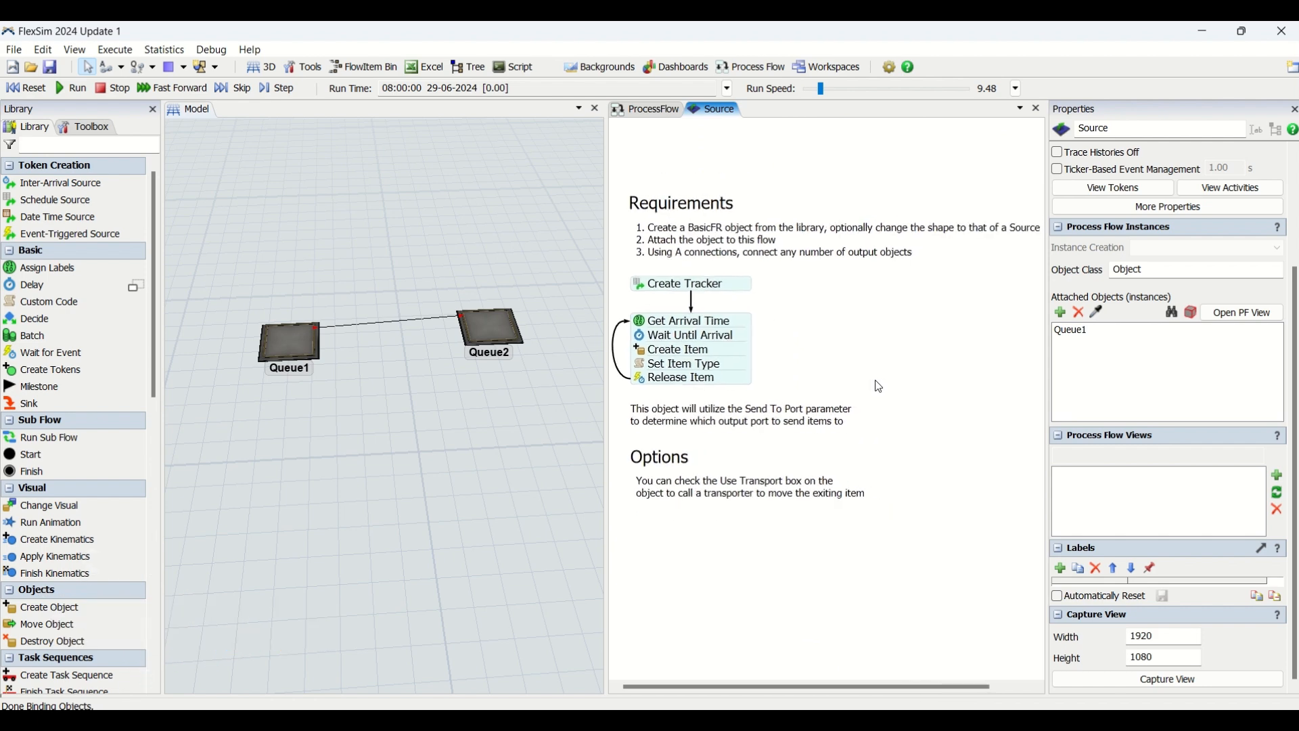
scroll(860, 369, down, 1)
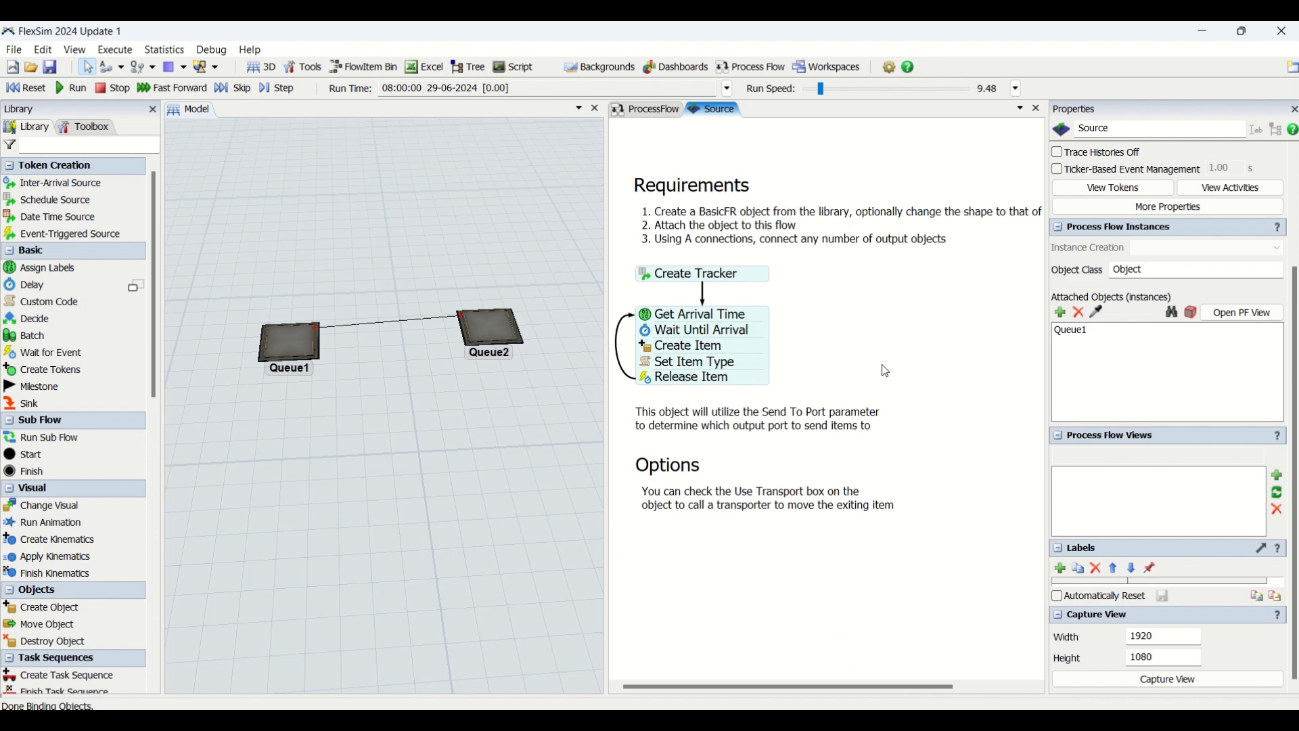
Reset and run the simulation, and inspect the properties of the box that arrives in Queue2.
click(26, 89)
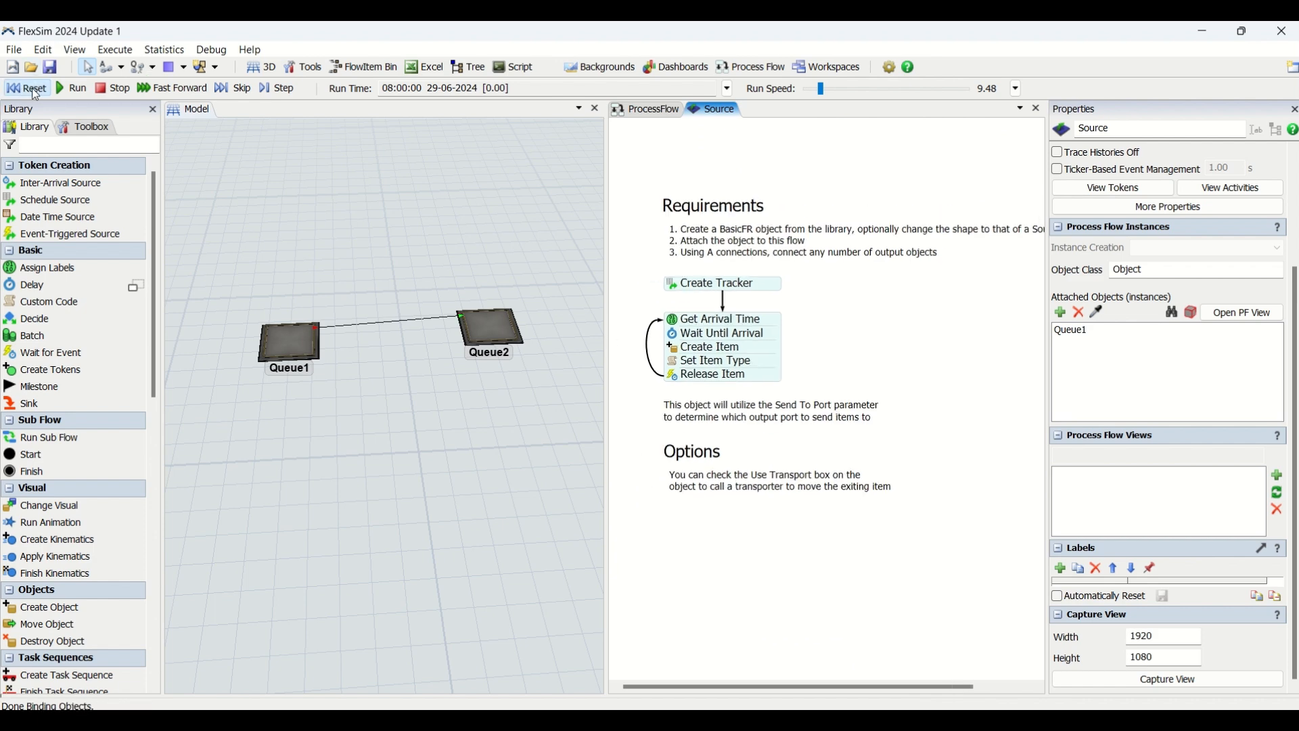
click(73, 88)
scroll(500, 318, up, 5)
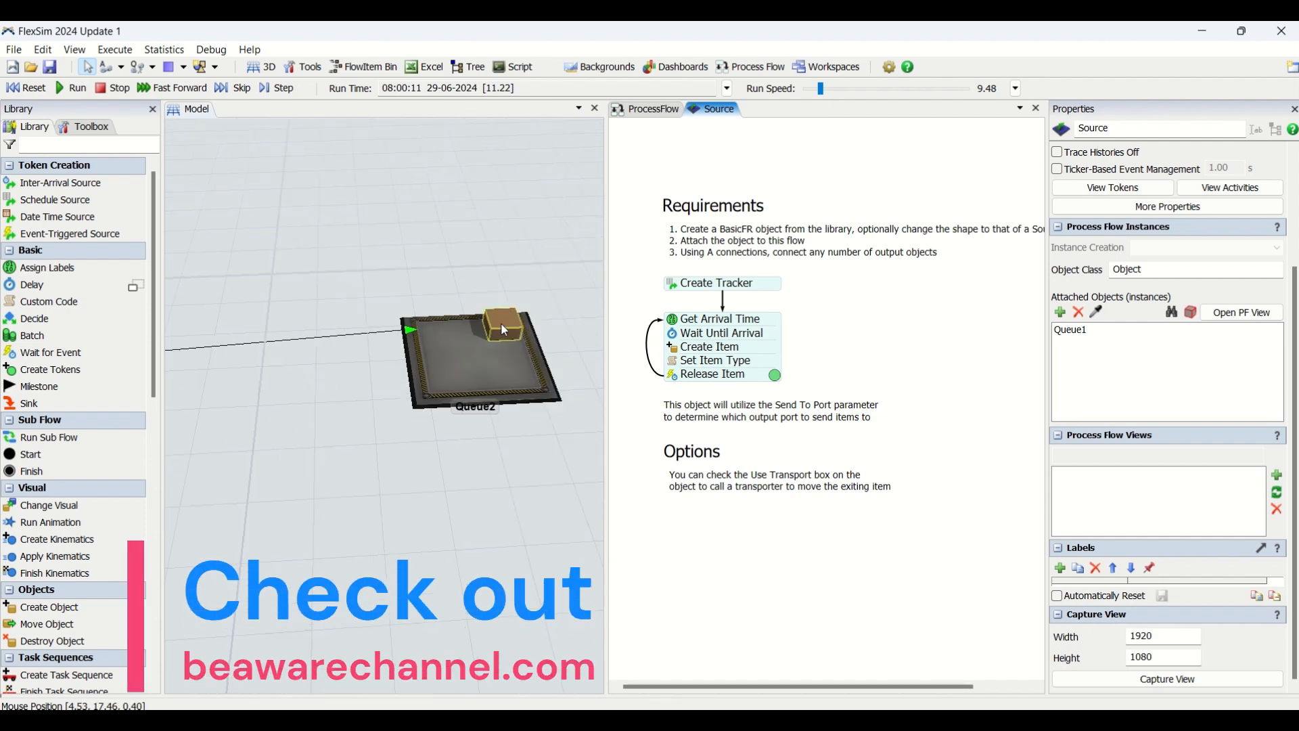
click(504, 328)
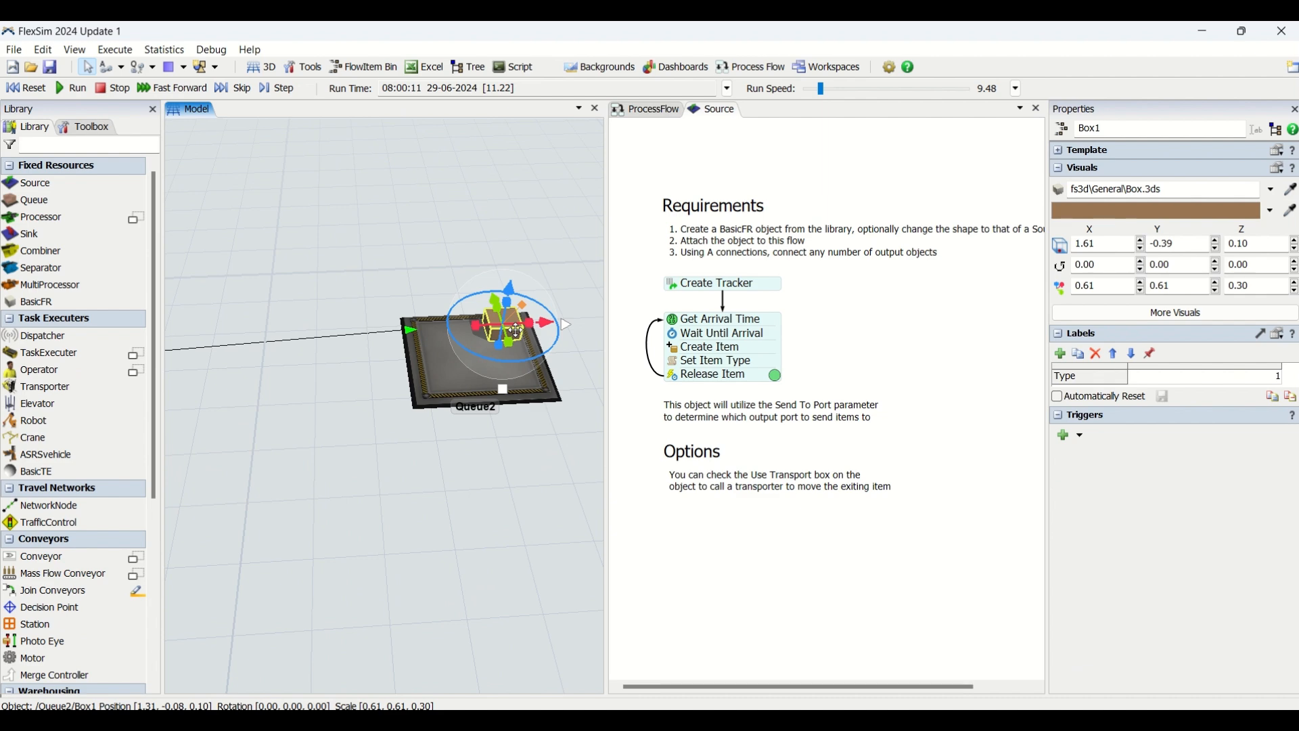
scroll(514, 328, down, 3)
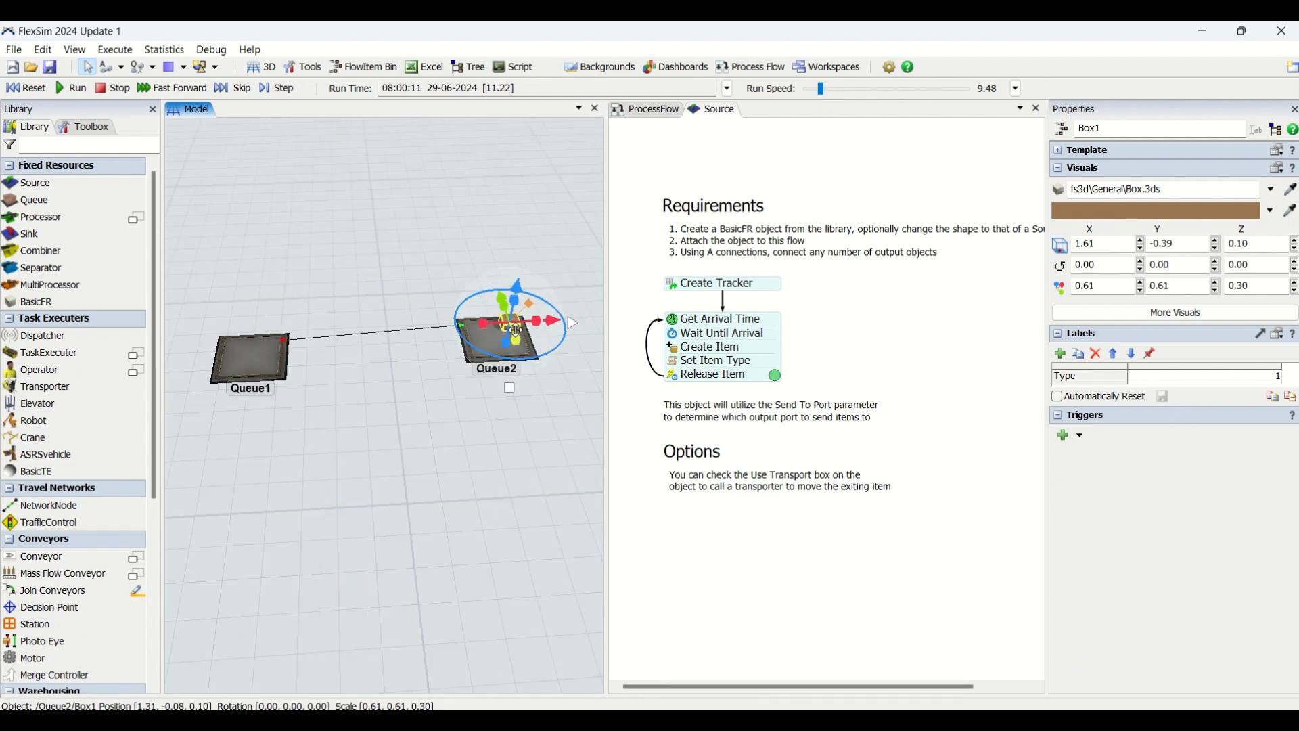
Inspect the labels of the token at Release Item and review that activity alongside the box in Queue2.
ctrl+scroll(764, 377, up, 1)
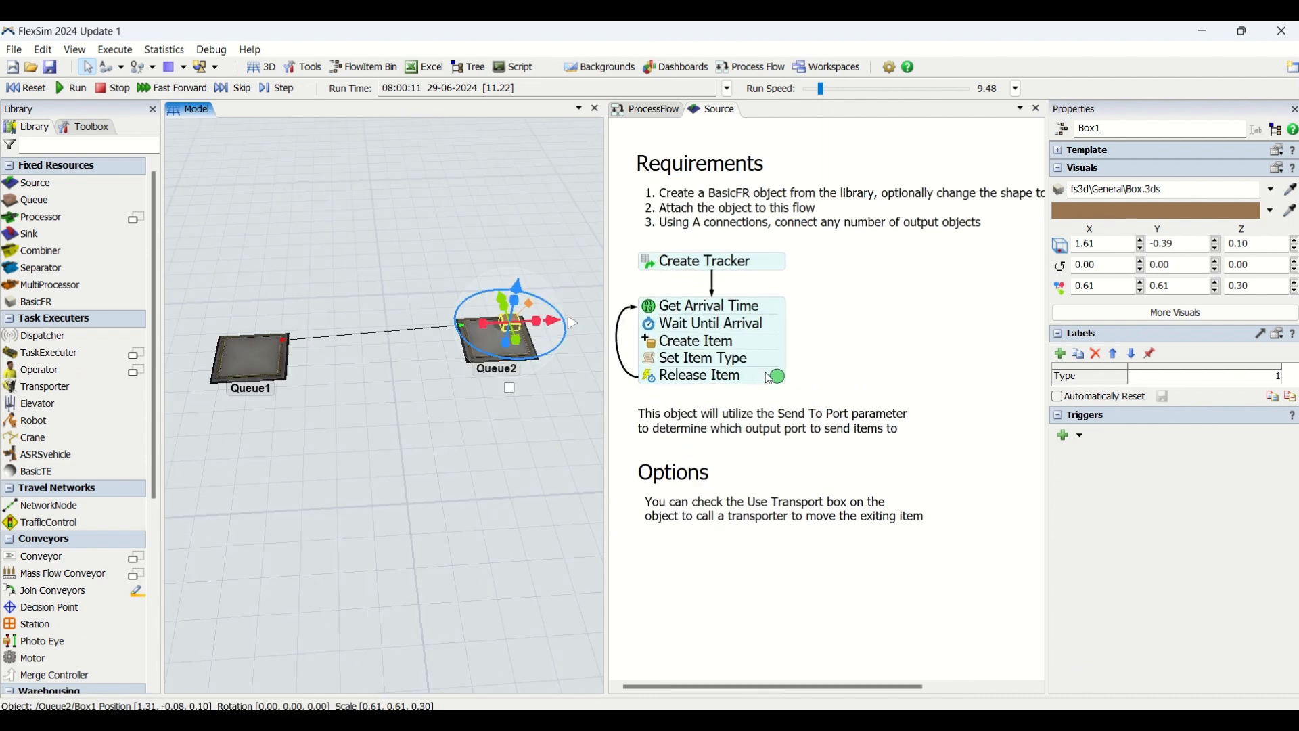
click(781, 381)
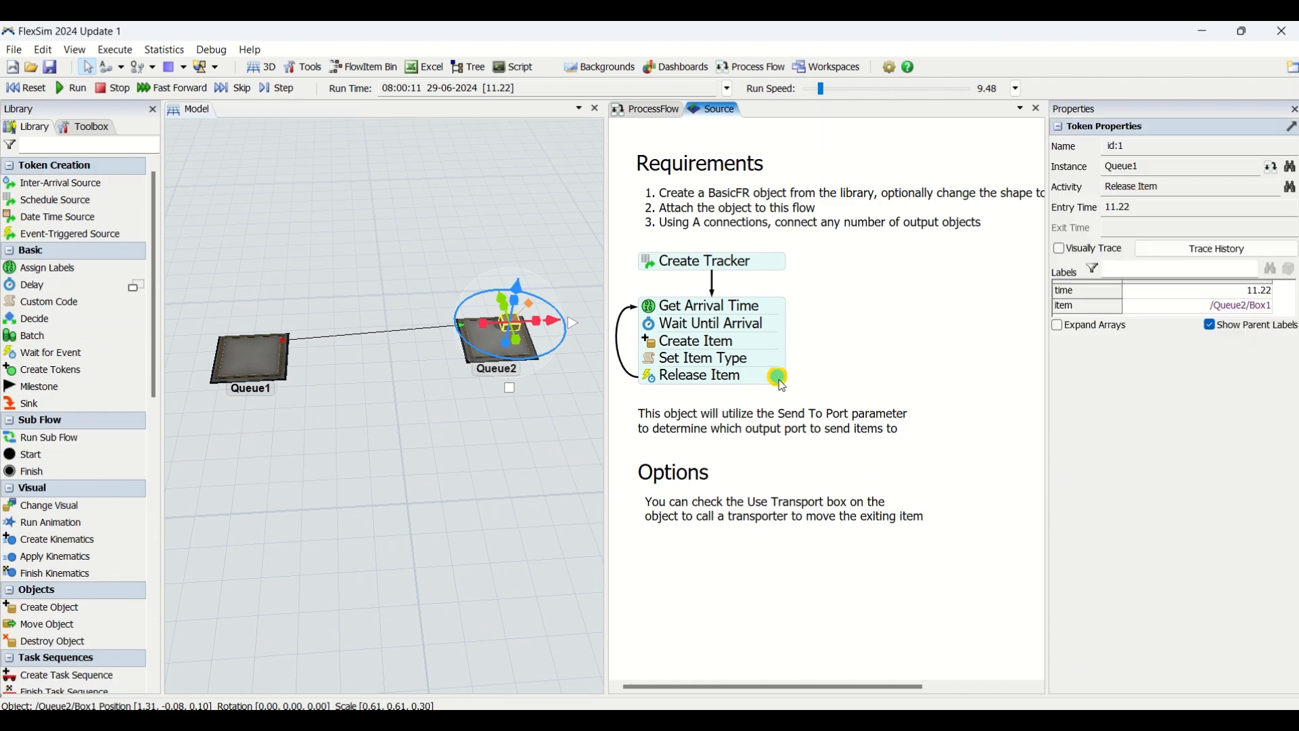
double_click(650, 376)
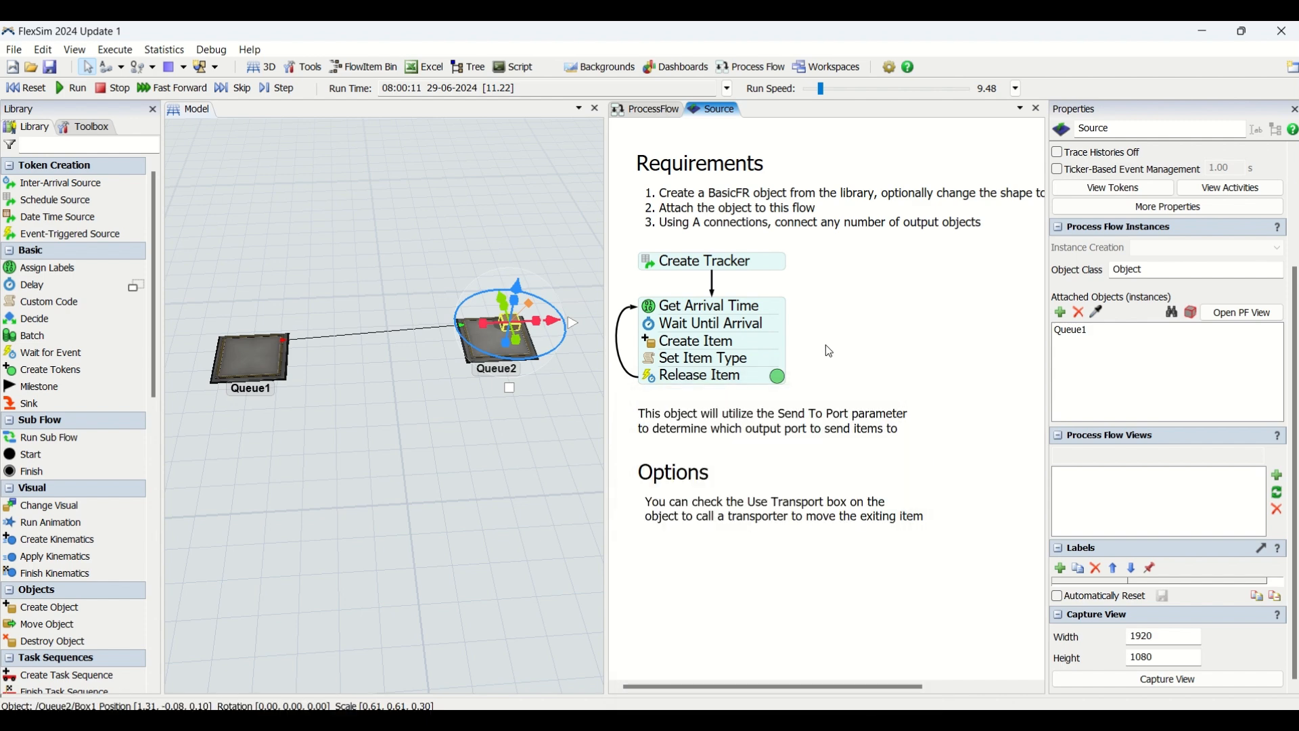
scroll(419, 280, up, 1)
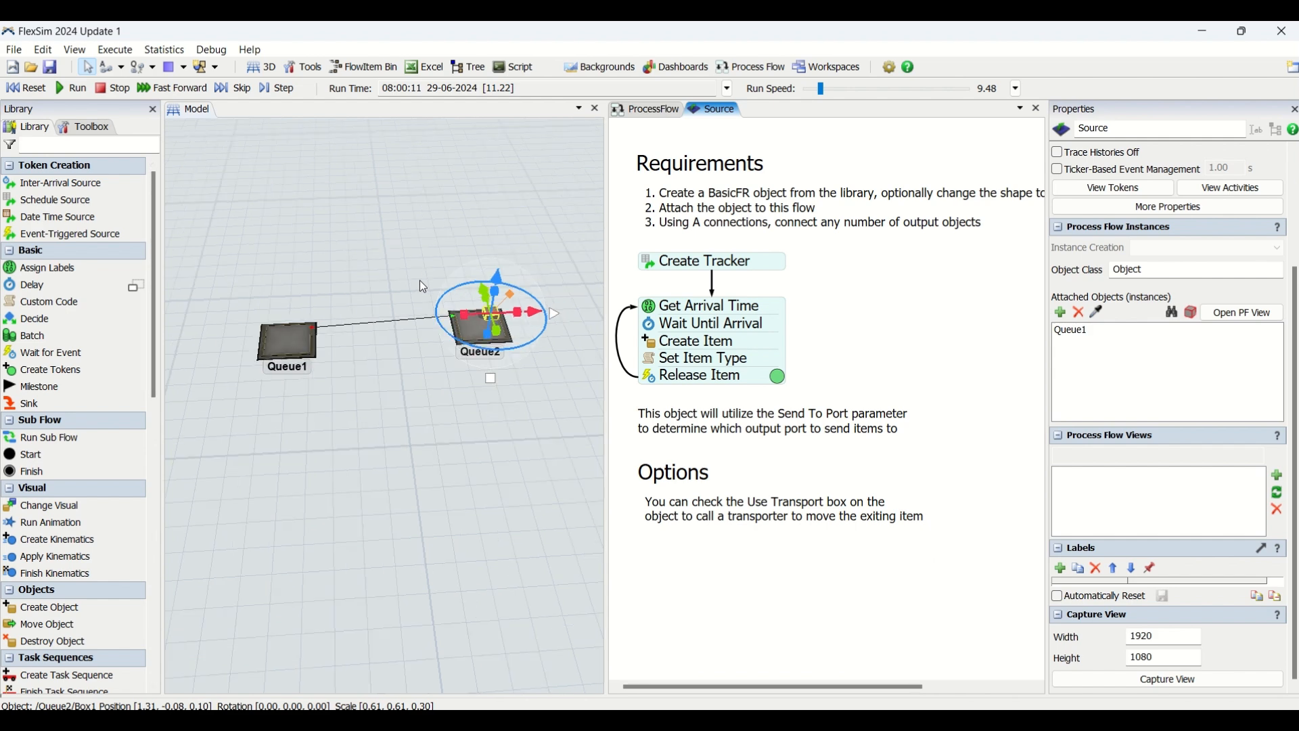
click(460, 433)
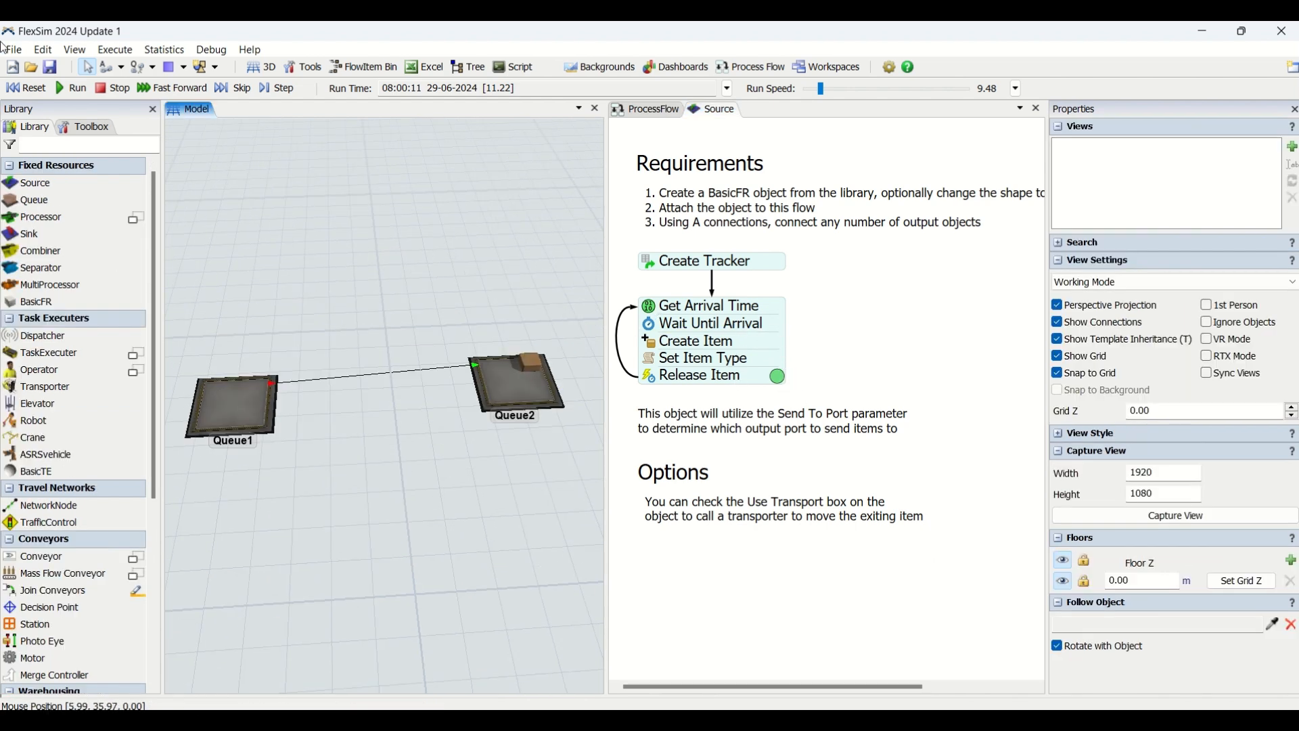
Reset the simulation, then detach the Release Item activity from the Source flow's block and delete it.
click(25, 87)
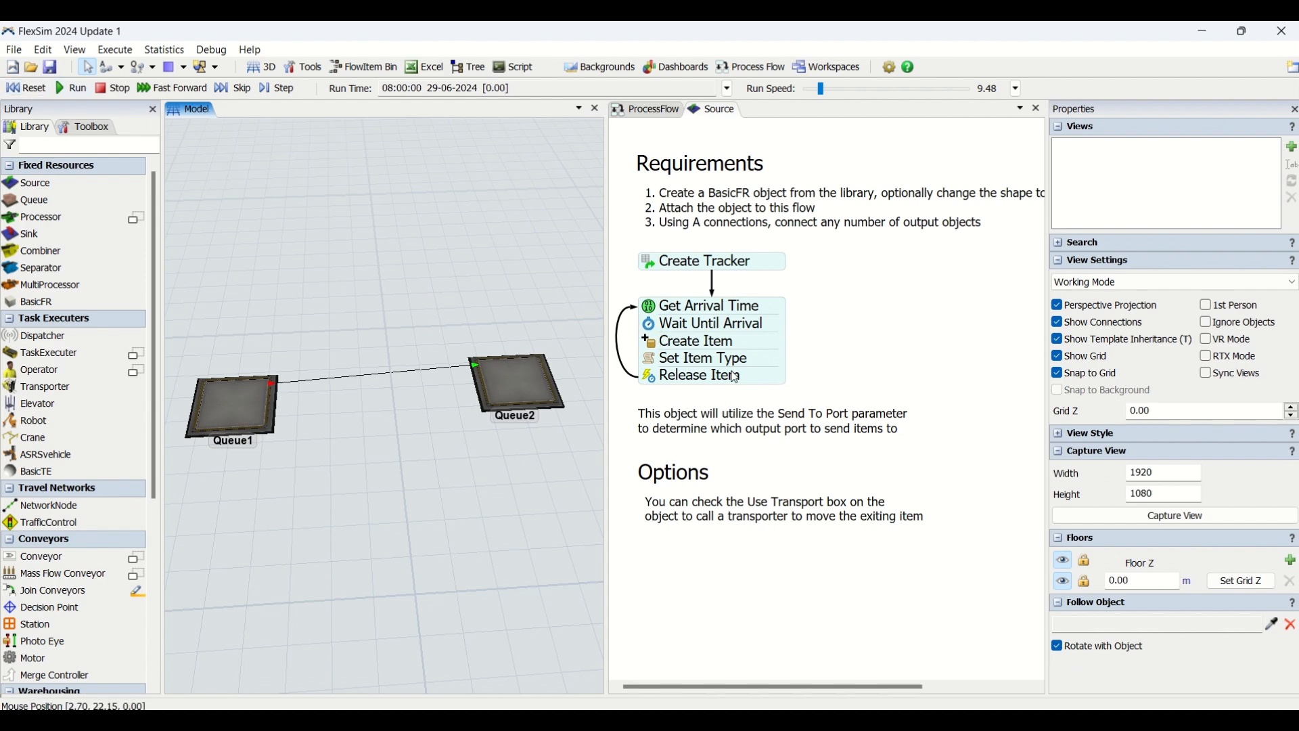
click(650, 382)
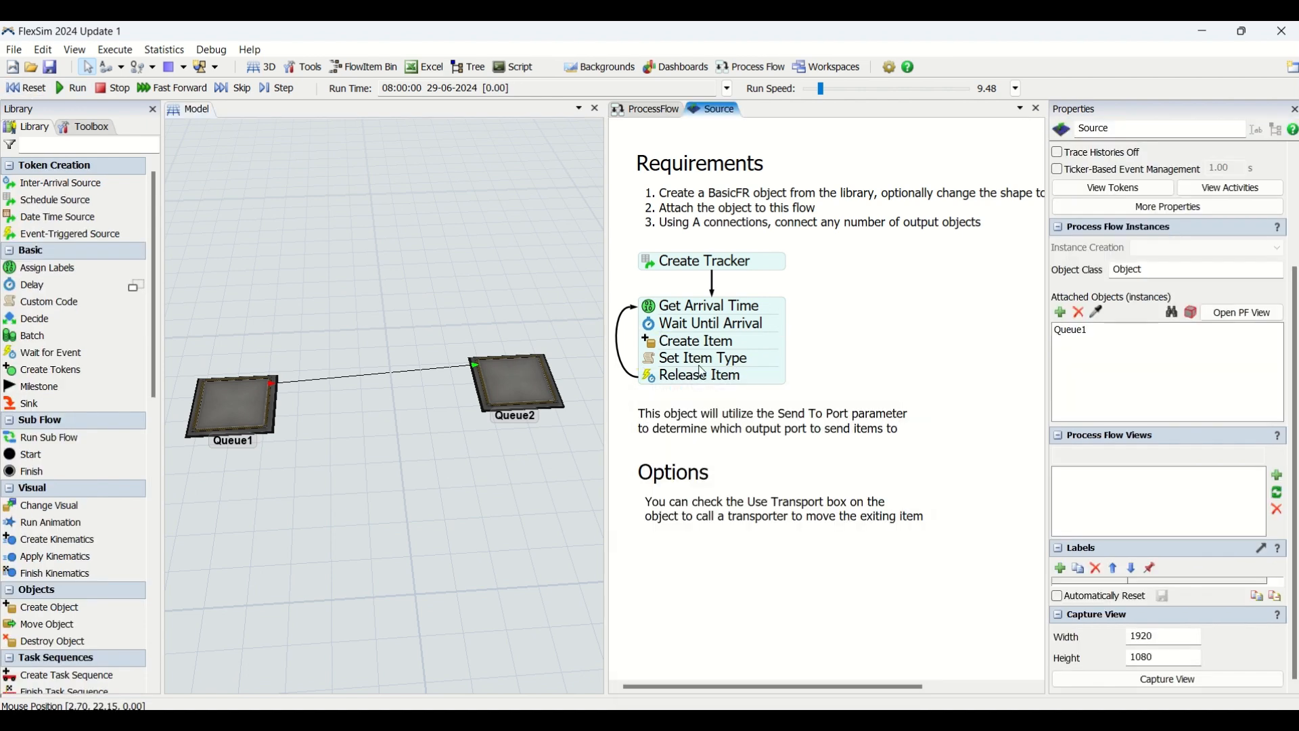
click(748, 323)
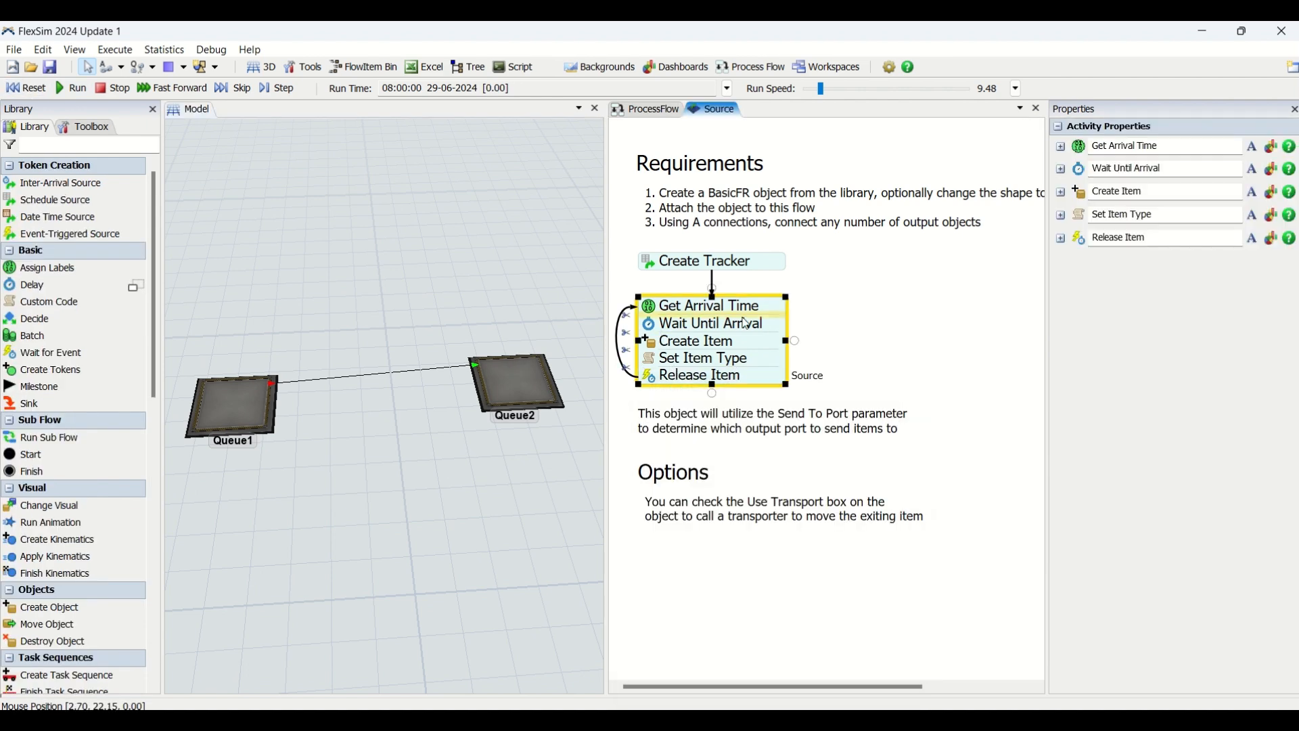
click(631, 373)
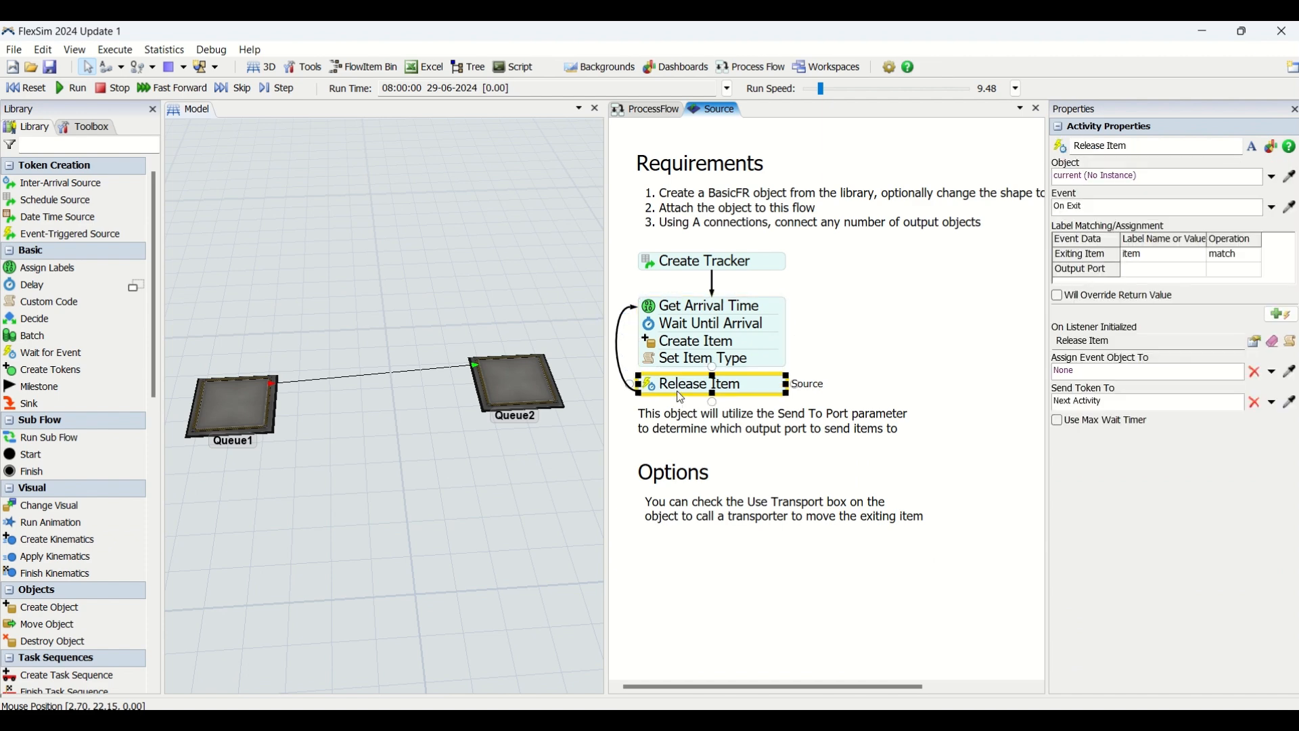
key(Delete)
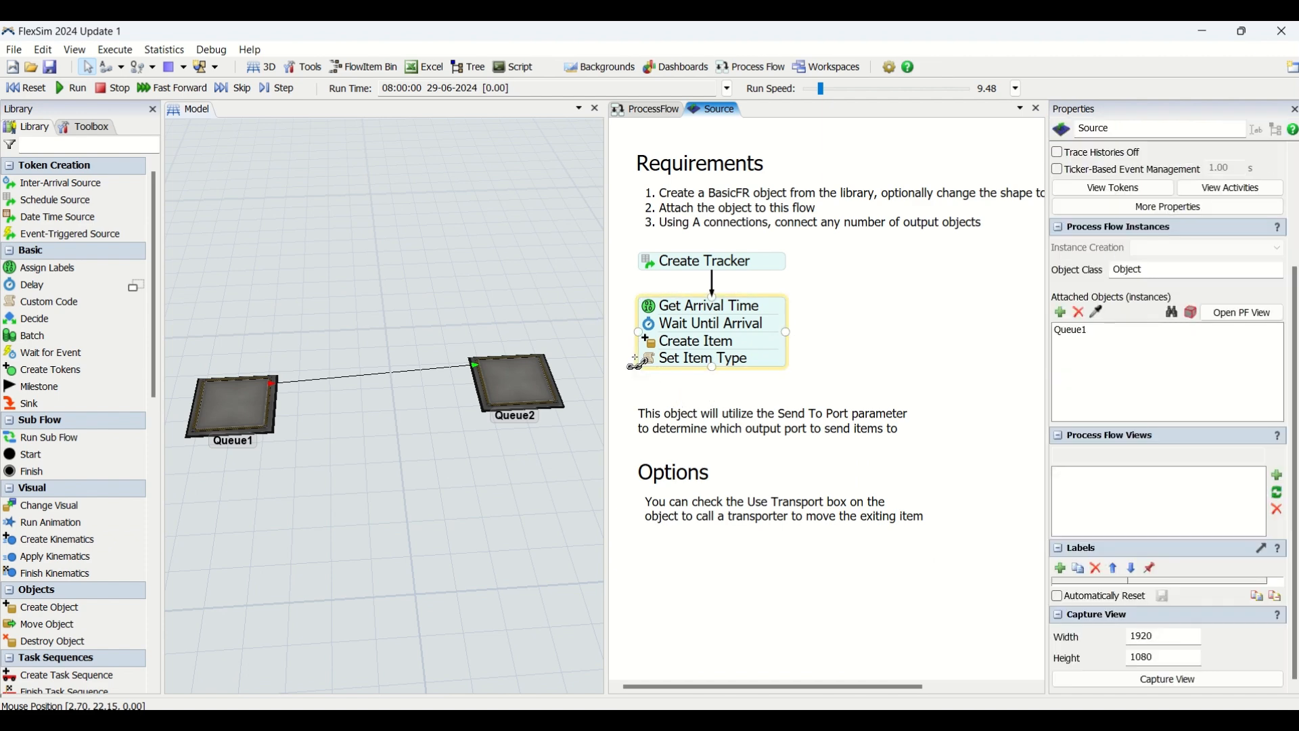
Connect the Set Item Type activity back to Get Arrival Time to close the loop.
click(620, 352)
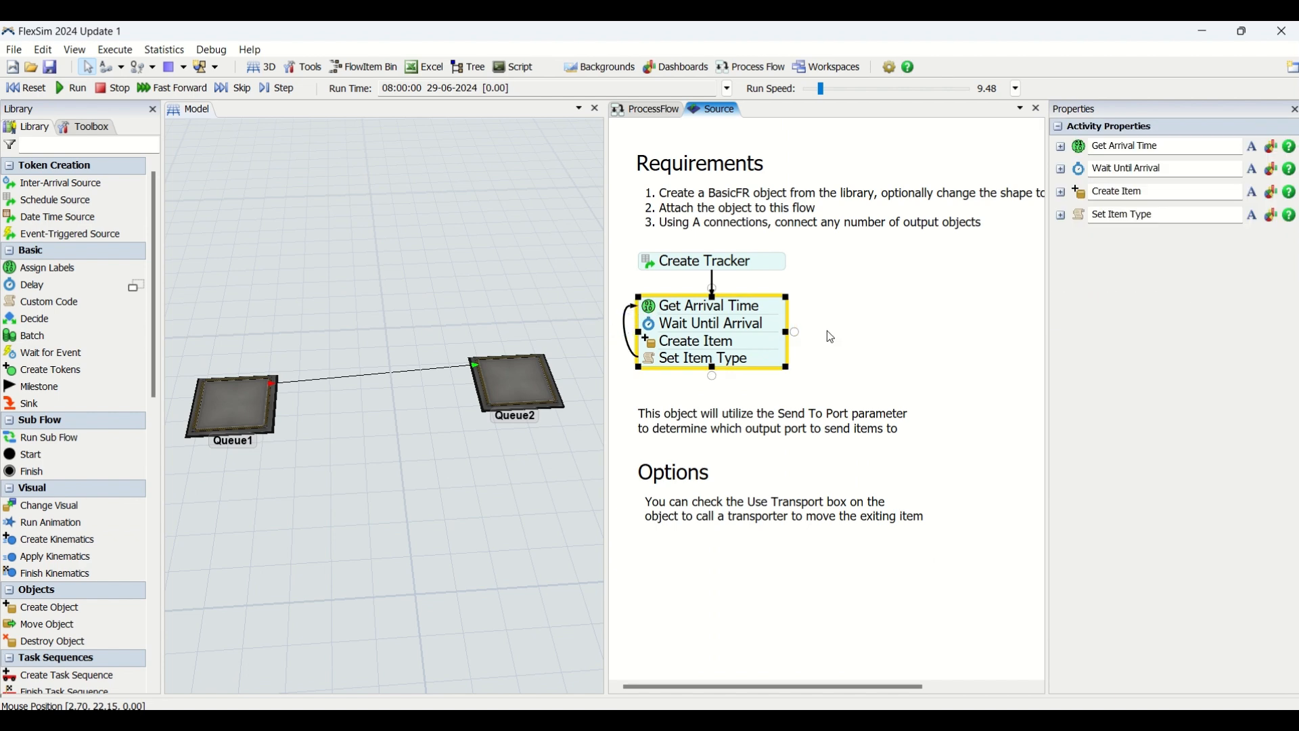
click(221, 423)
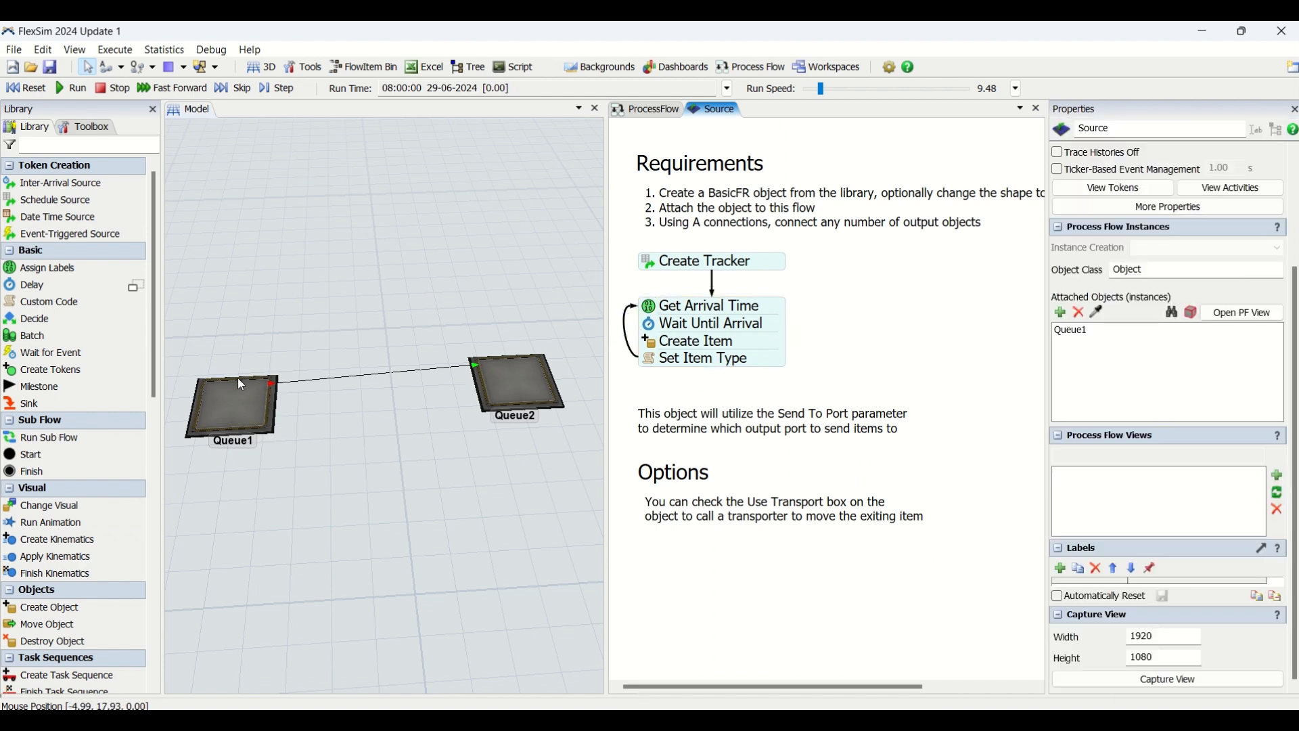
click(744, 324)
Run the shortened Source flow from the start and inspect a box among the items collecting in Queue2.
click(46, 90)
click(72, 88)
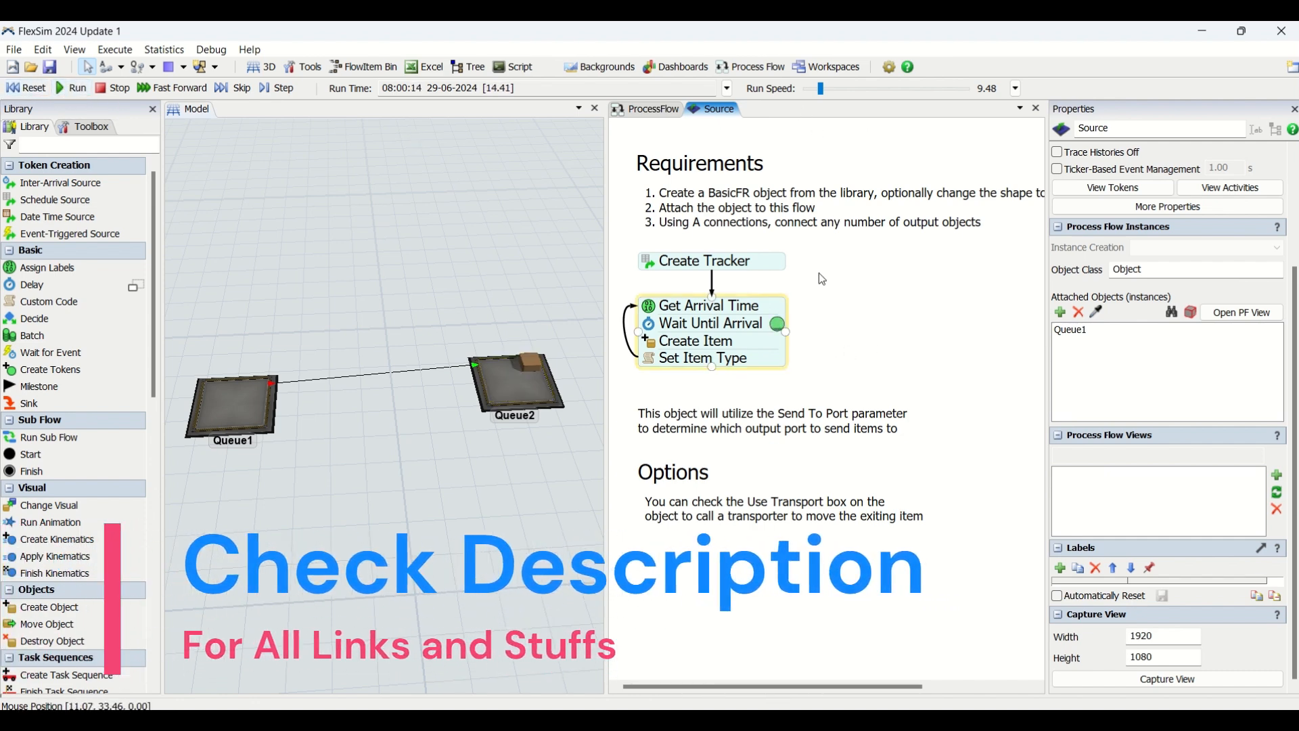
click(534, 371)
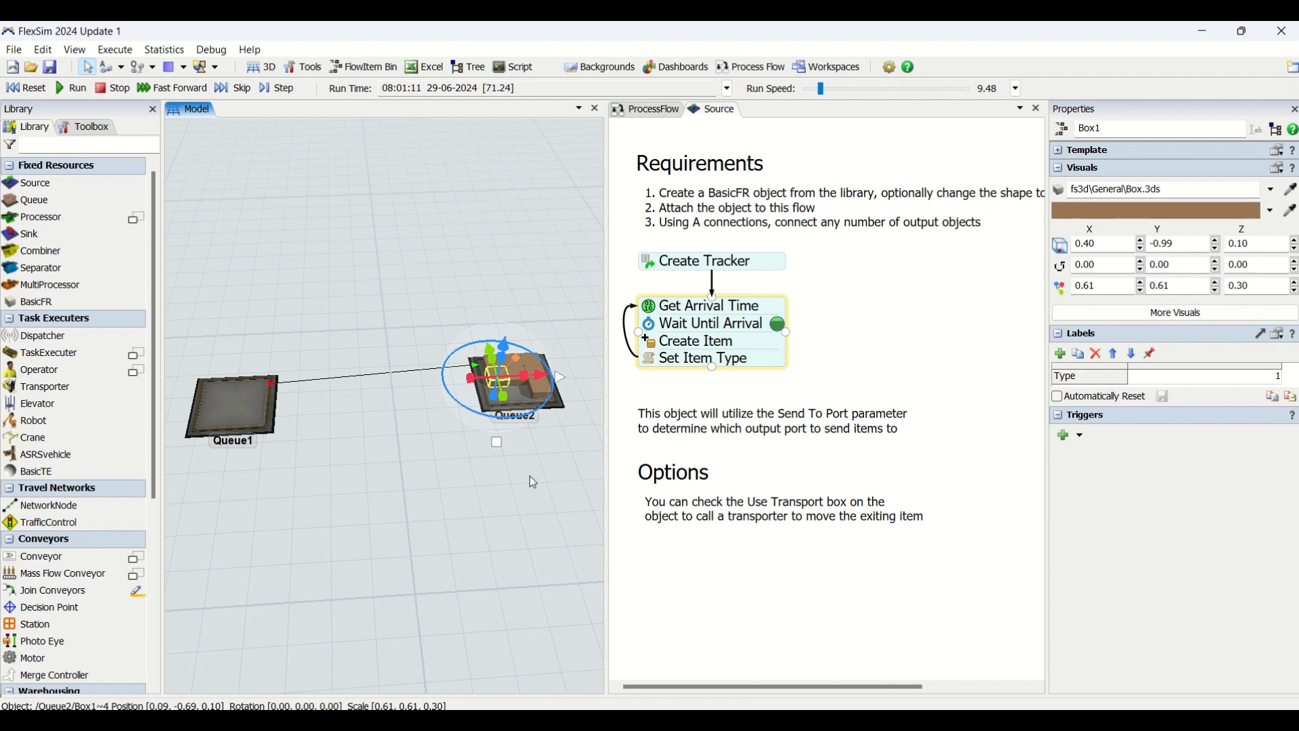
click(530, 476)
scroll(363, 461, down, 2)
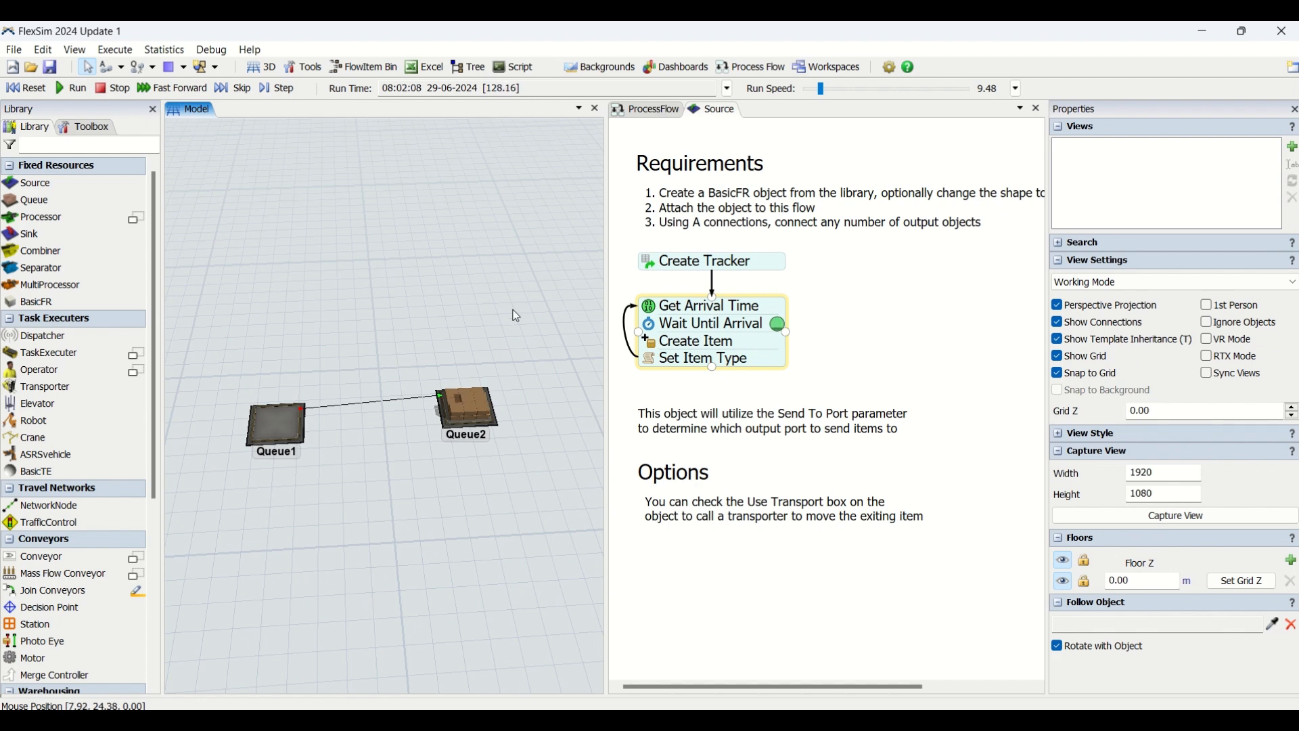
Reset the simulation and run it again to watch the first item's arrival in Queue2 without Release Item.
click(25, 88)
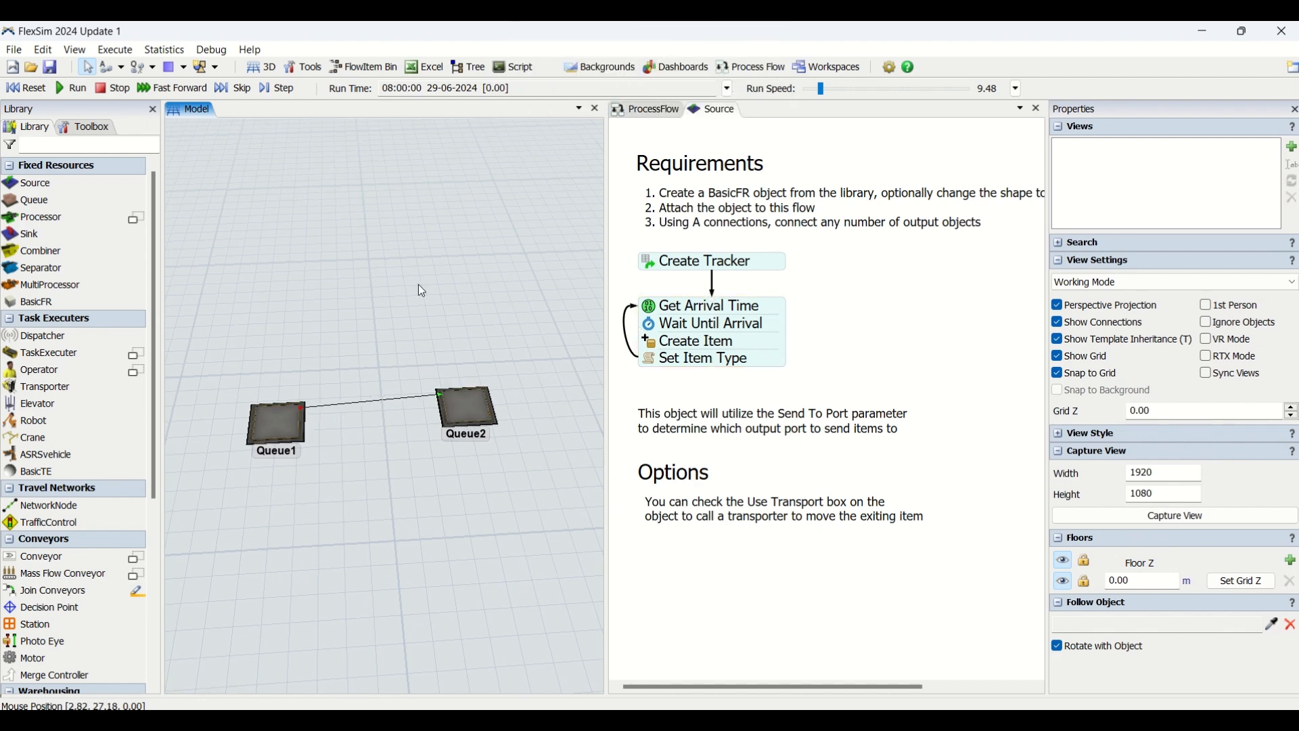
click(677, 262)
click(68, 89)
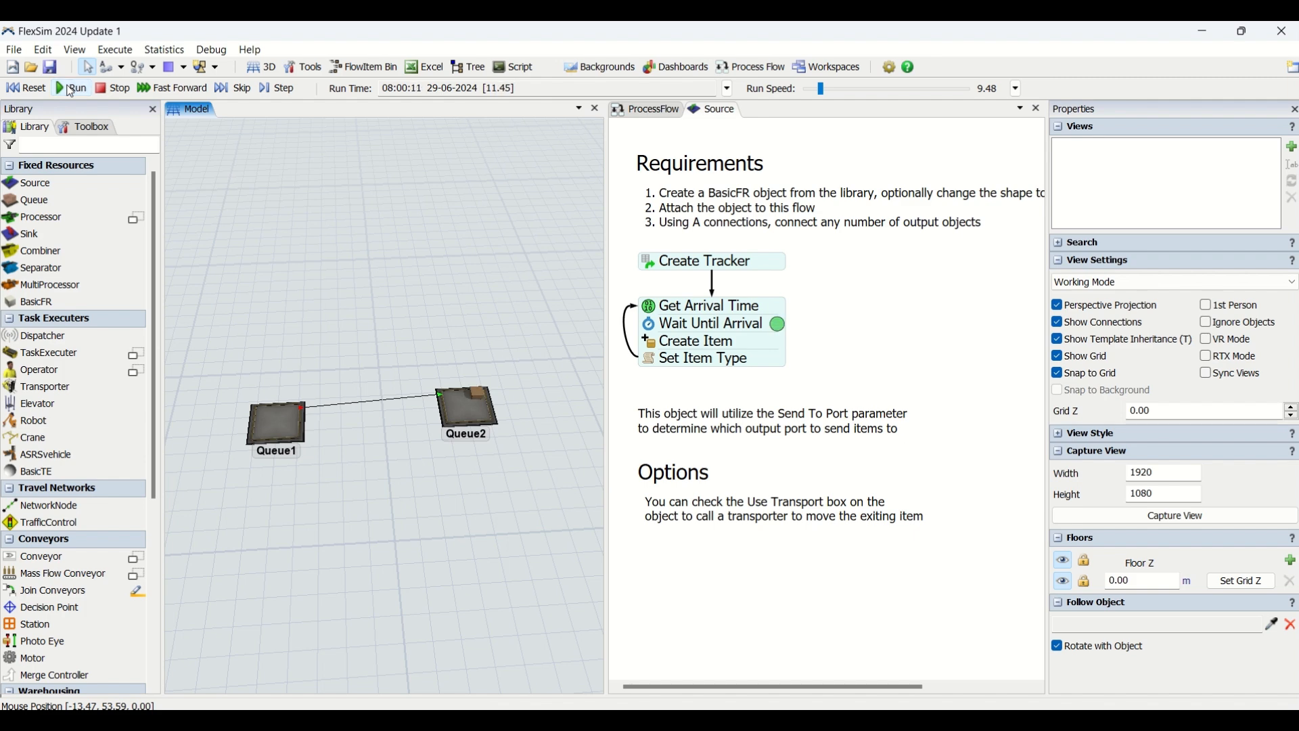
Examine from several angles how the boxes pile up in Queue2 while the simulation runs without Release Item.
scroll(486, 418, up, 5)
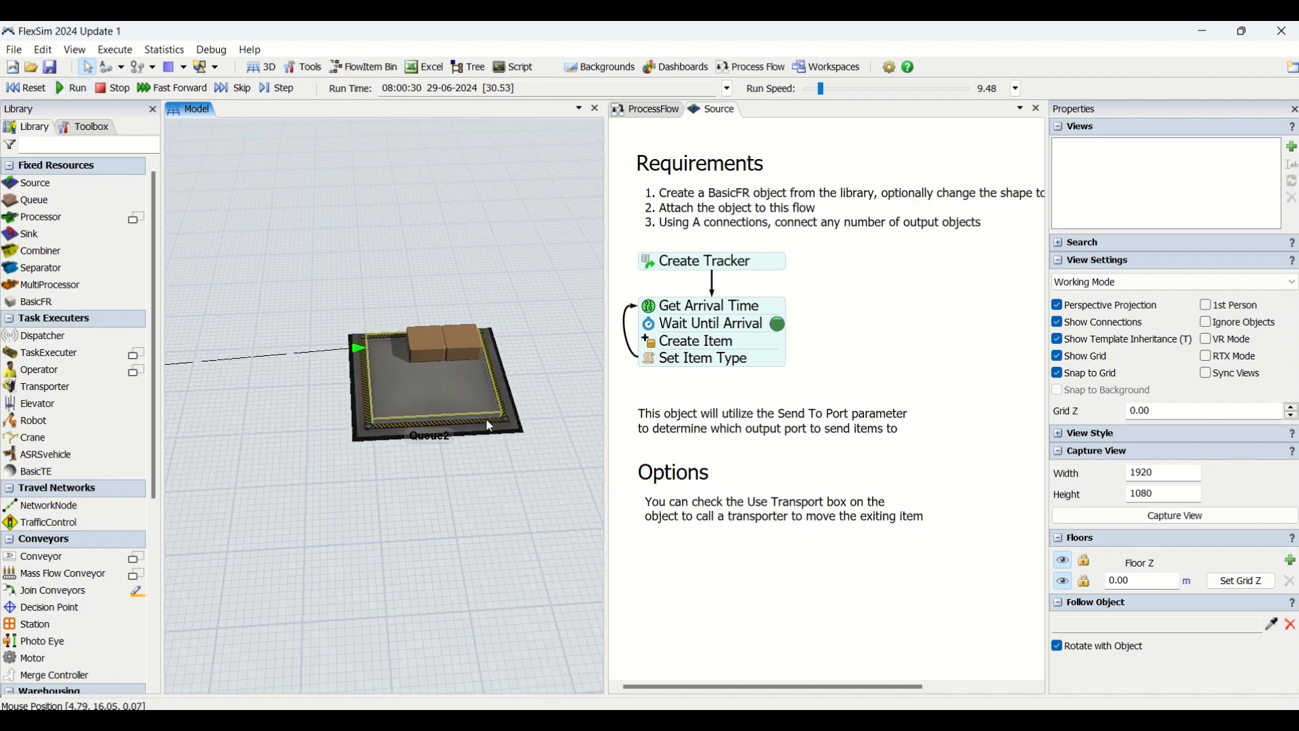
scroll(391, 327, down, 4)
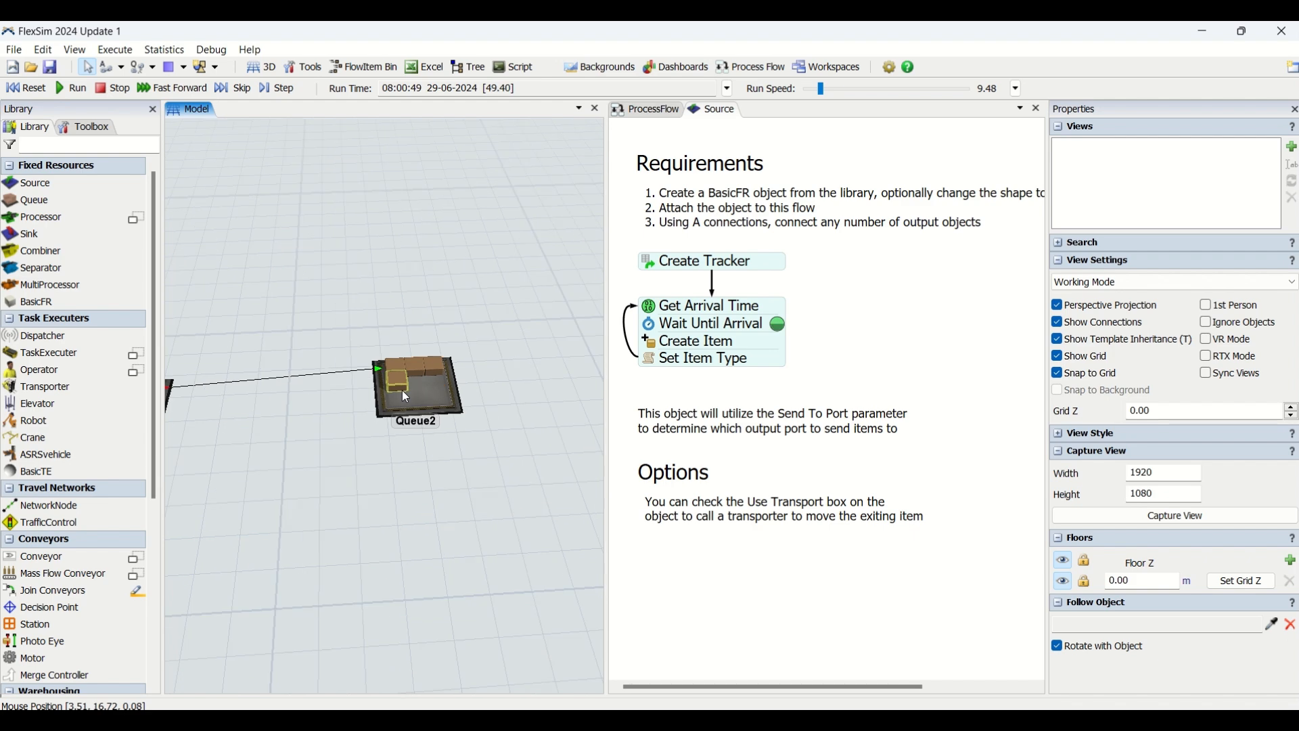
scroll(466, 490, down, 4)
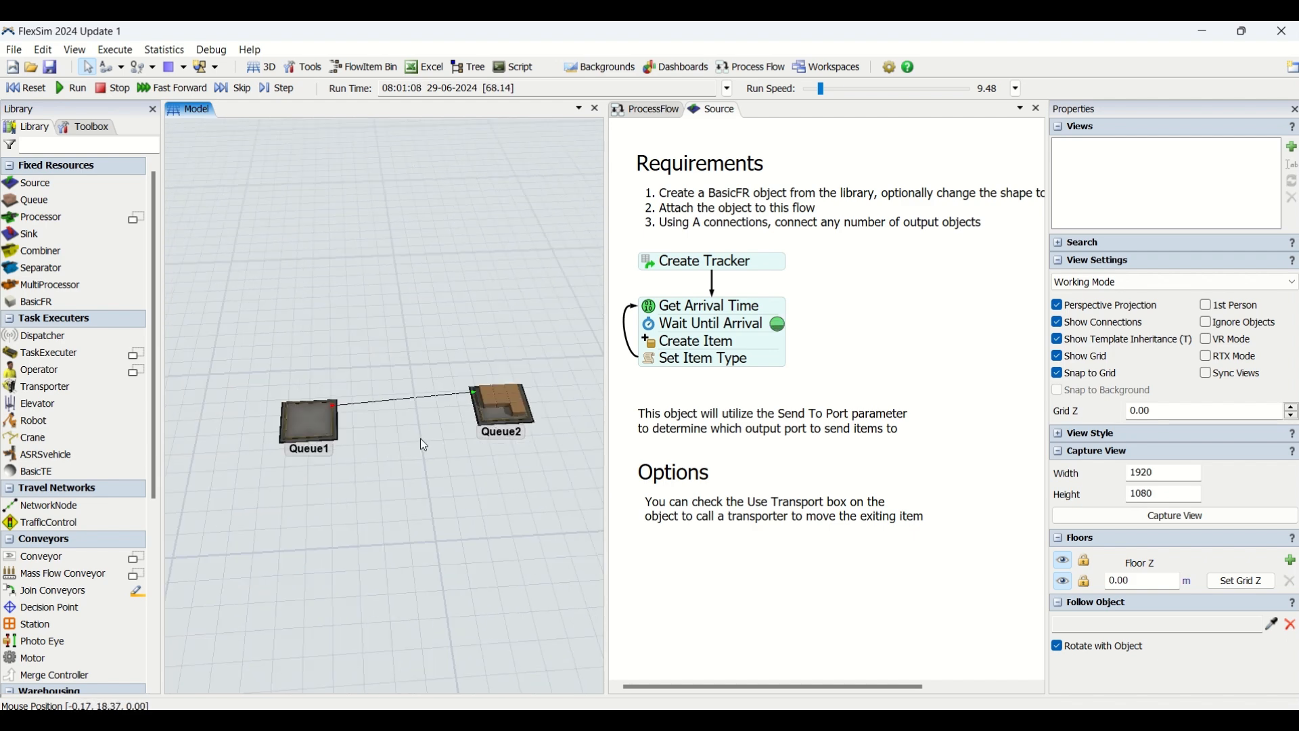
drag(452, 521, 411, 488)
scroll(448, 469, up, 3)
right_drag(409, 482, 433, 482)
drag(436, 488, 469, 473)
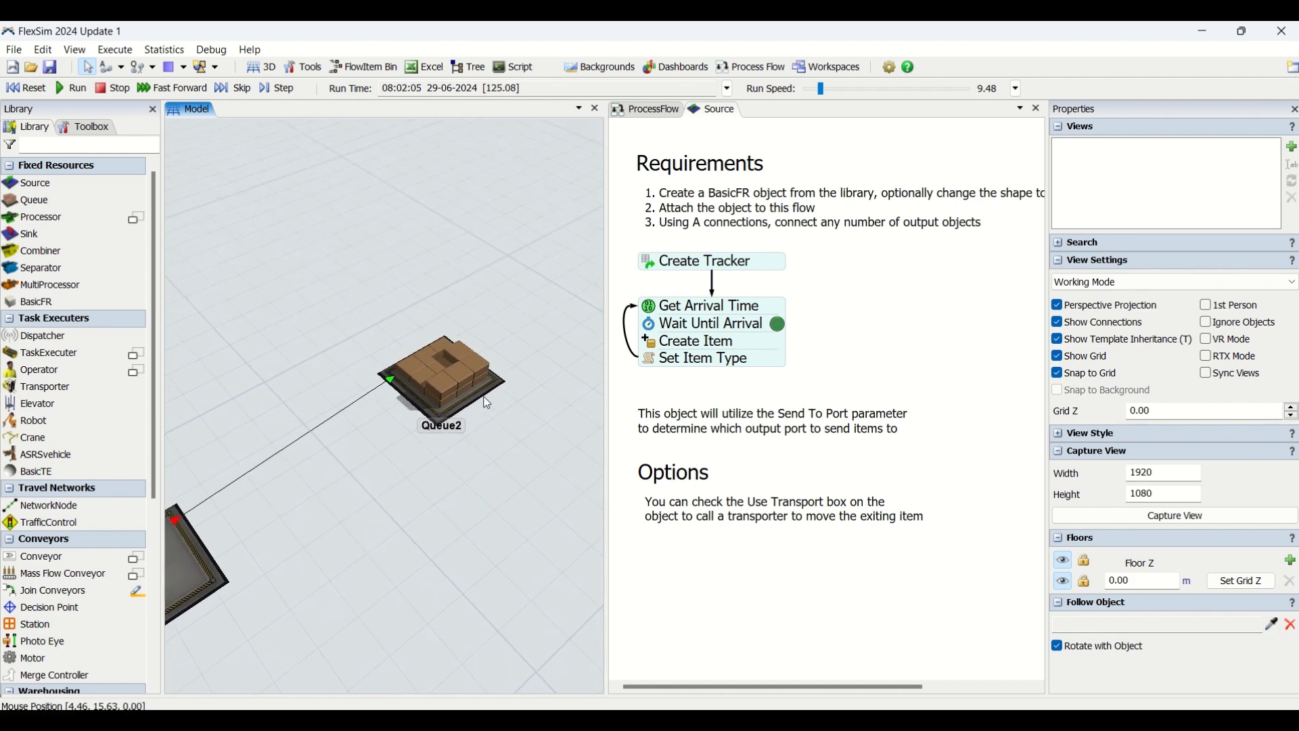
scroll(536, 521, down, 1)
right_drag(535, 521, 518, 518)
scroll(522, 524, down, 2)
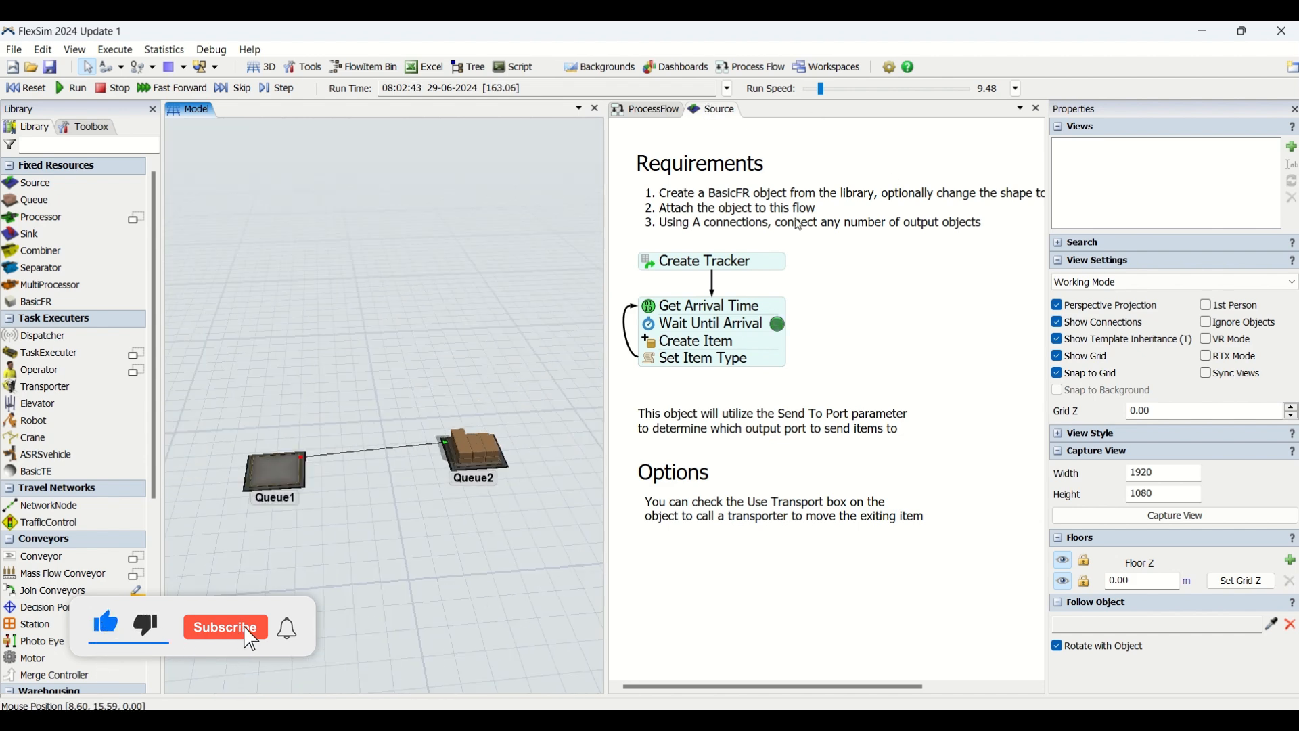
click(751, 66)
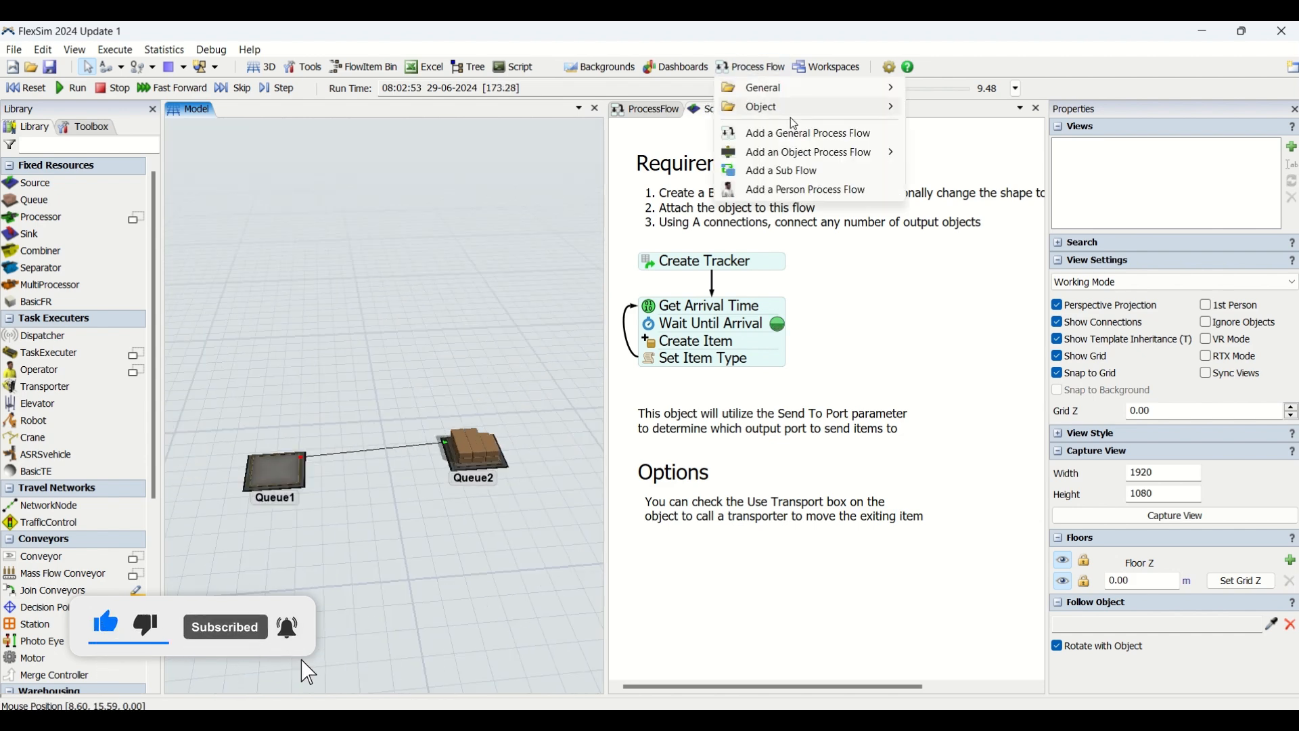
click(895, 296)
double_click(894, 295)
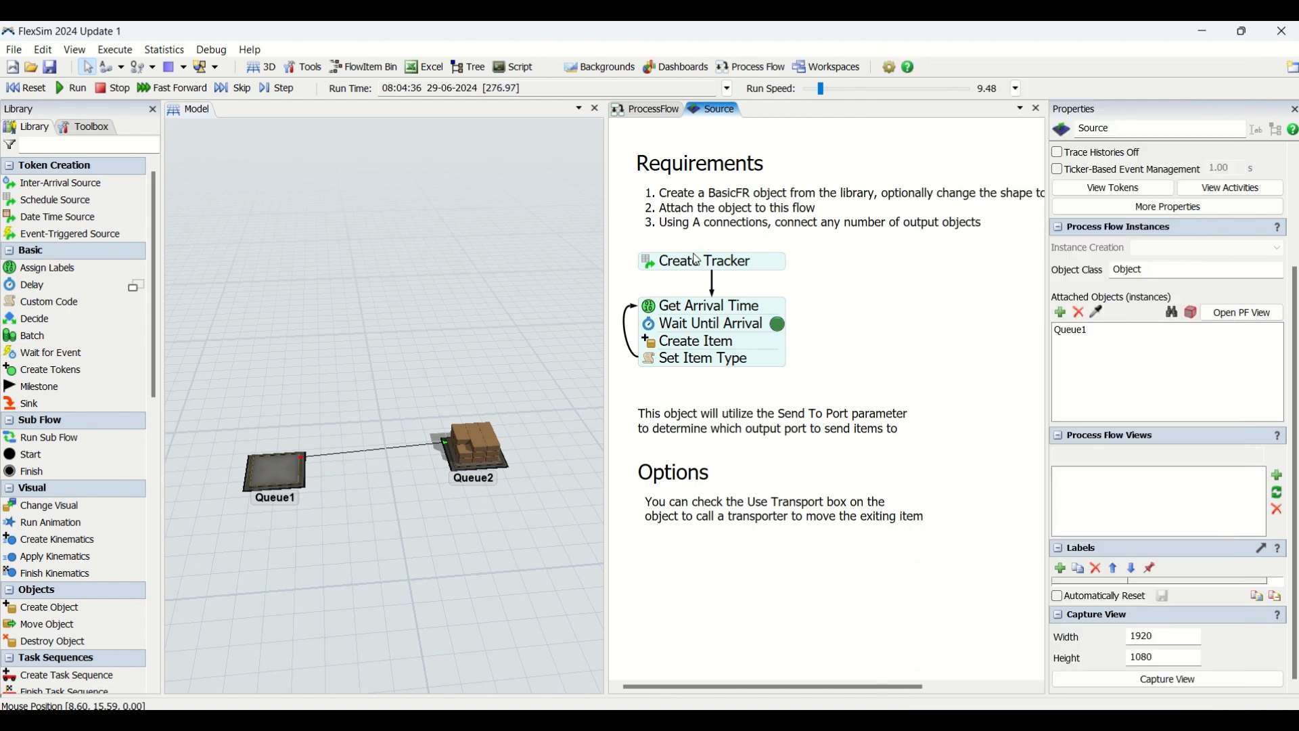
Review the settings of the Create Item, Set Item Type, Get Arrival Time and Wait Until Arrival activities.
click(659, 348)
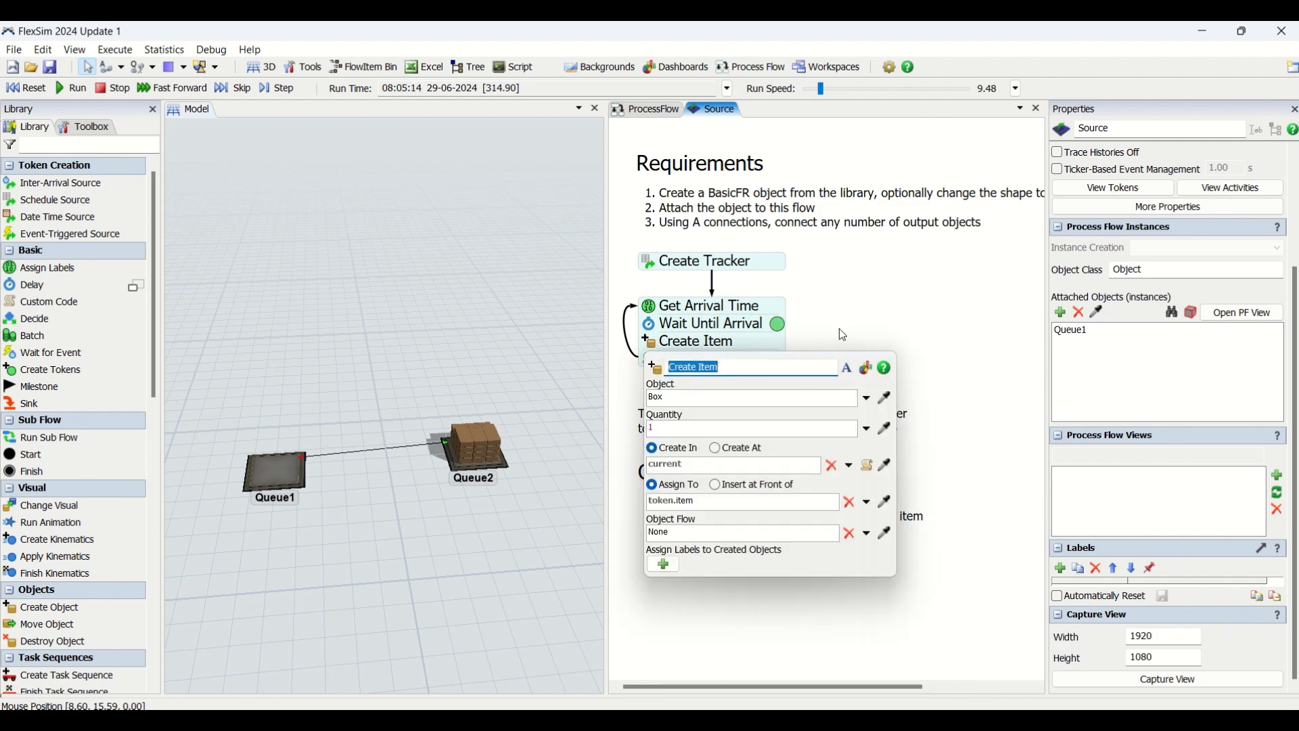
click(648, 359)
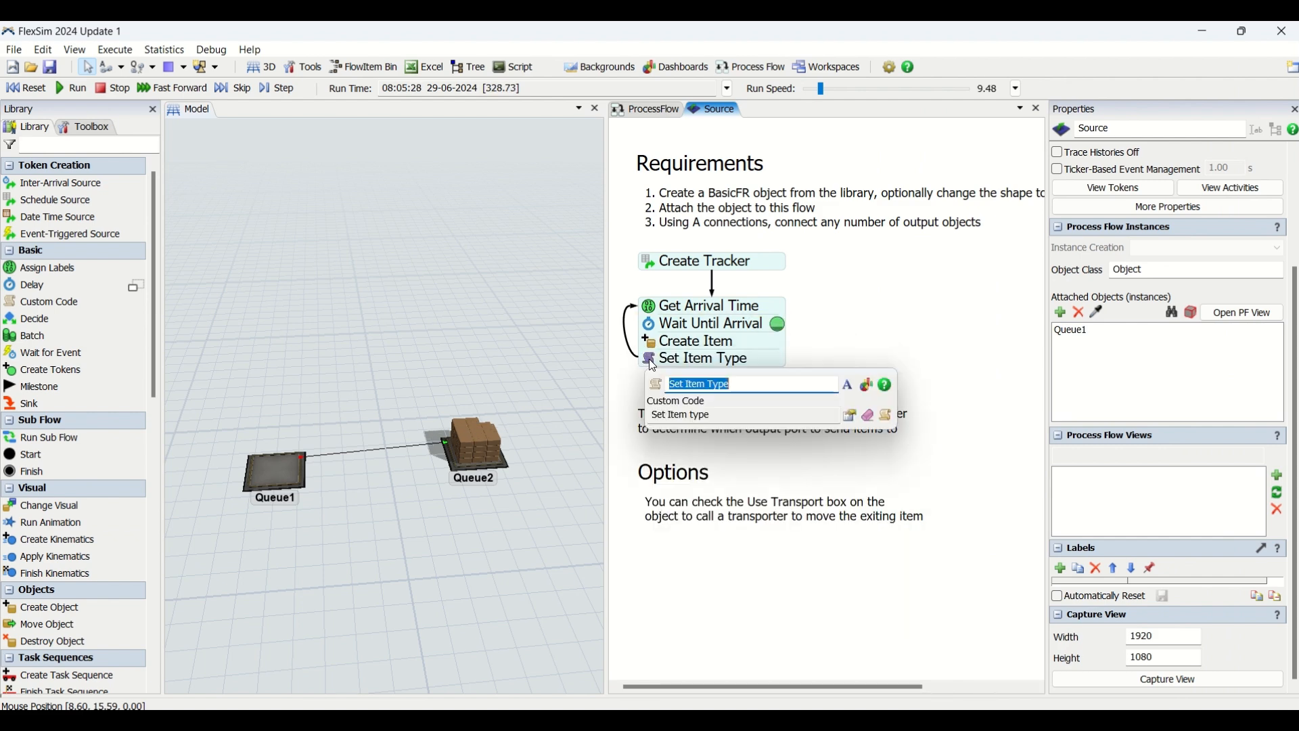
click(852, 417)
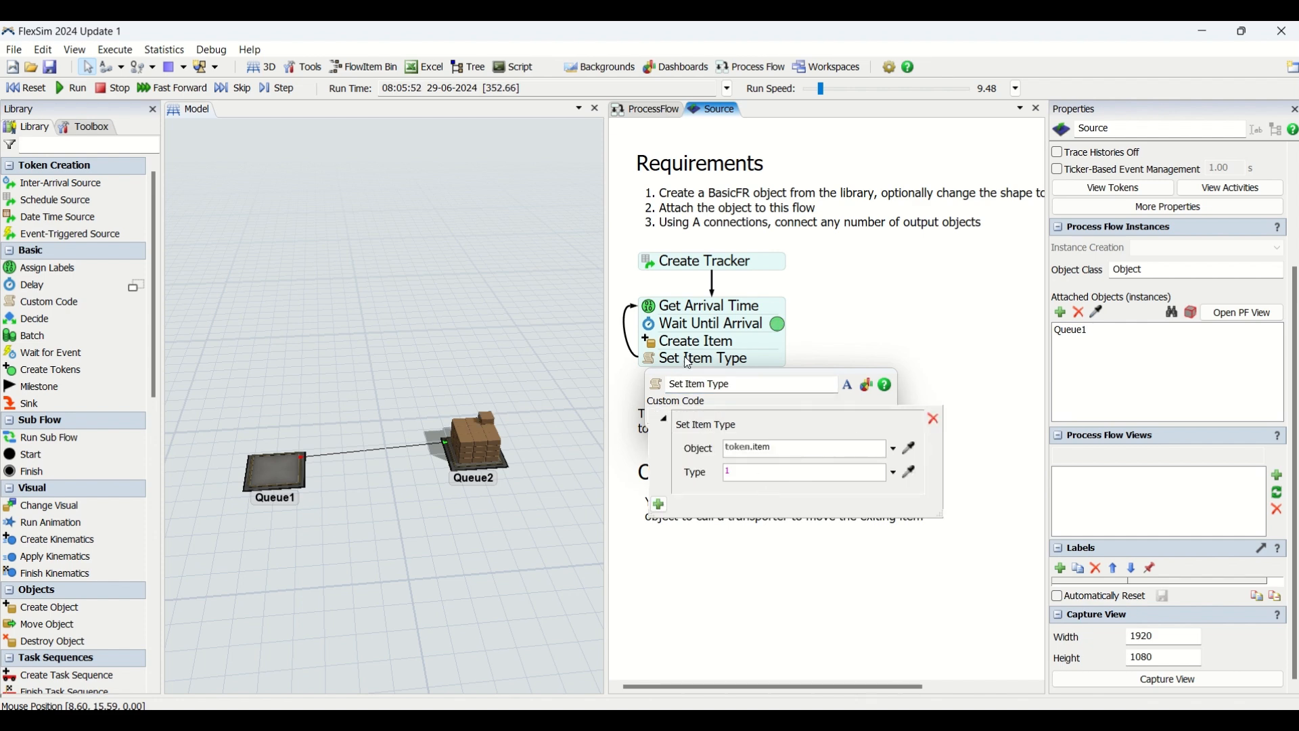
click(711, 305)
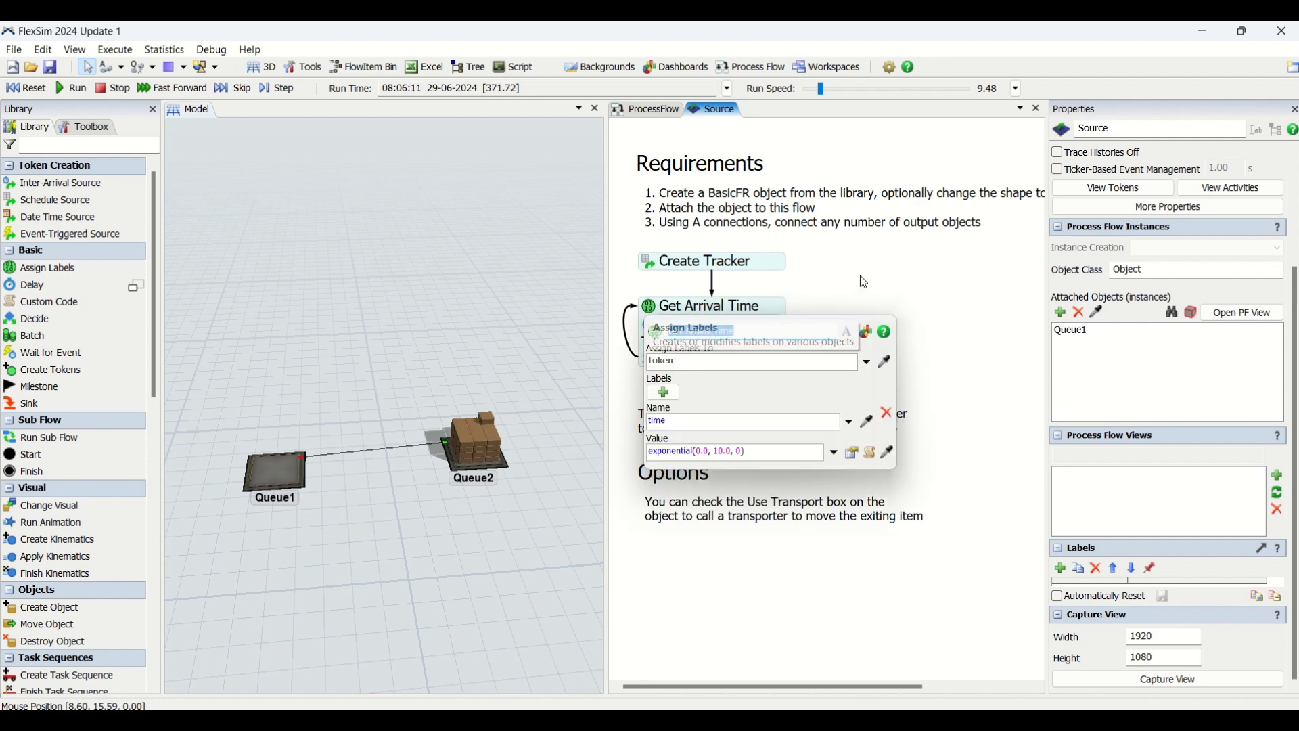
click(865, 281)
click(653, 331)
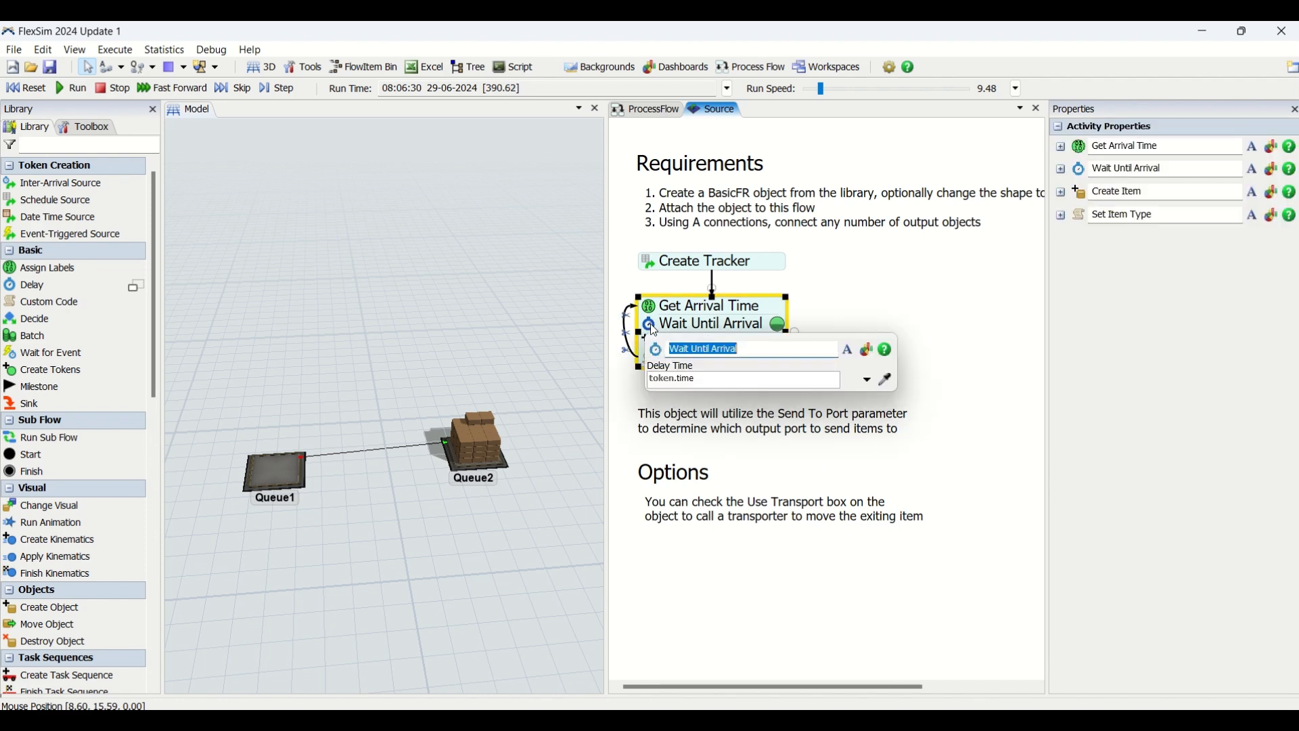
Set the value of the time label in the Get Arrival Time activity to 5.
click(654, 308)
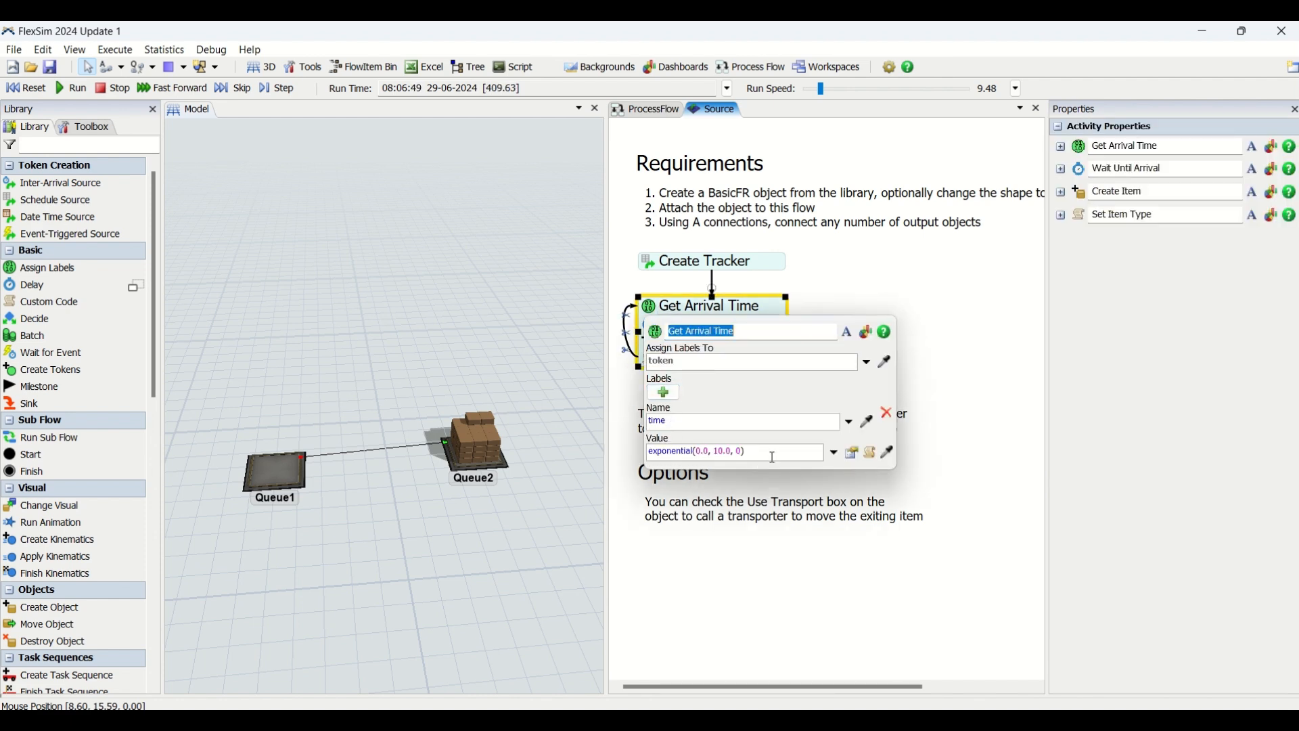
triple_click(707, 452)
text(5)
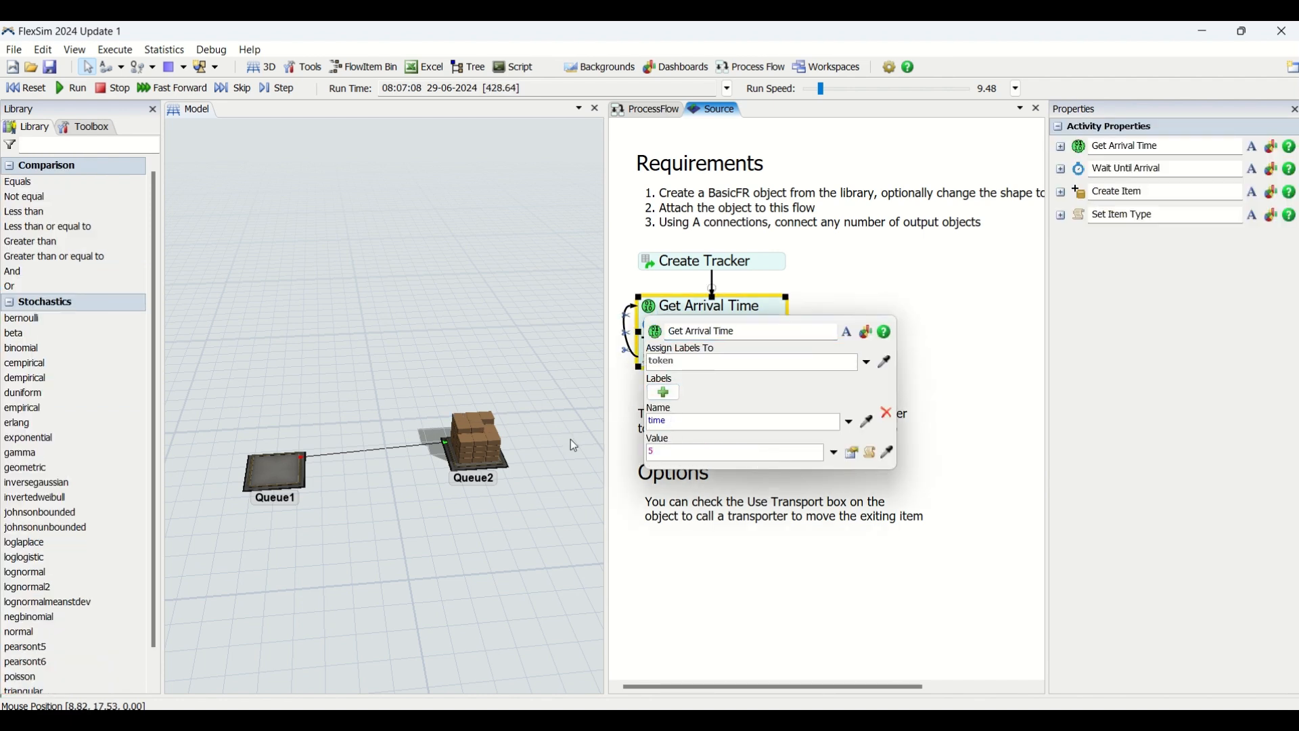
click(961, 276)
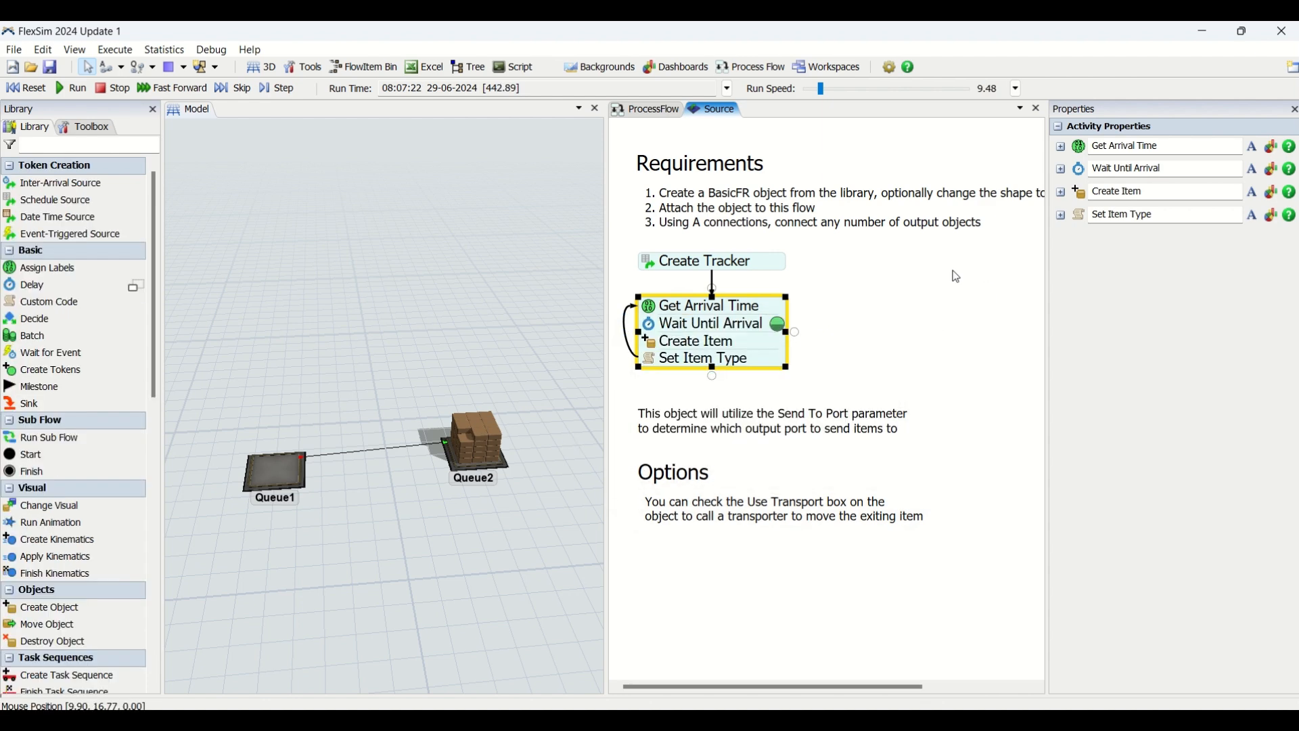
Inspect the properties of the token at Wait Until Arrival, and watch the boxes arriving in Queue2.
click(799, 328)
click(780, 326)
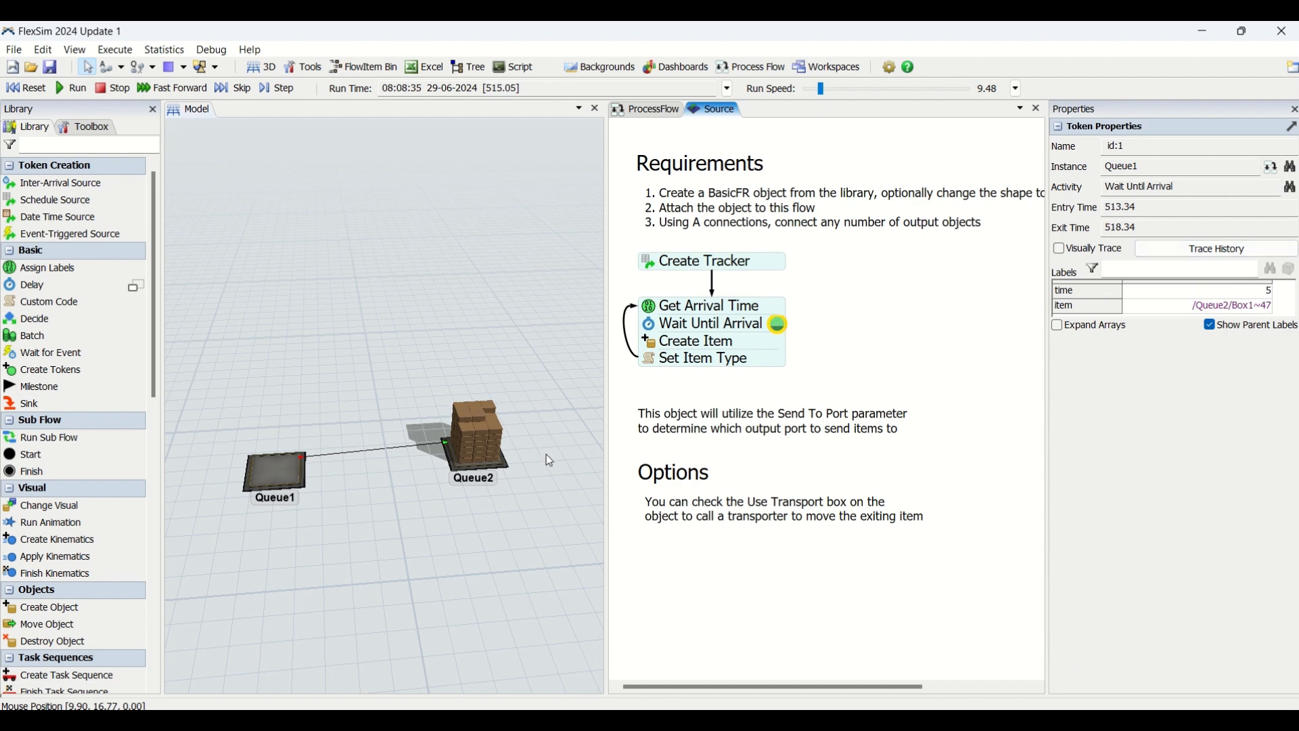
scroll(546, 454, down, 2)
click(658, 391)
drag(563, 447, 532, 444)
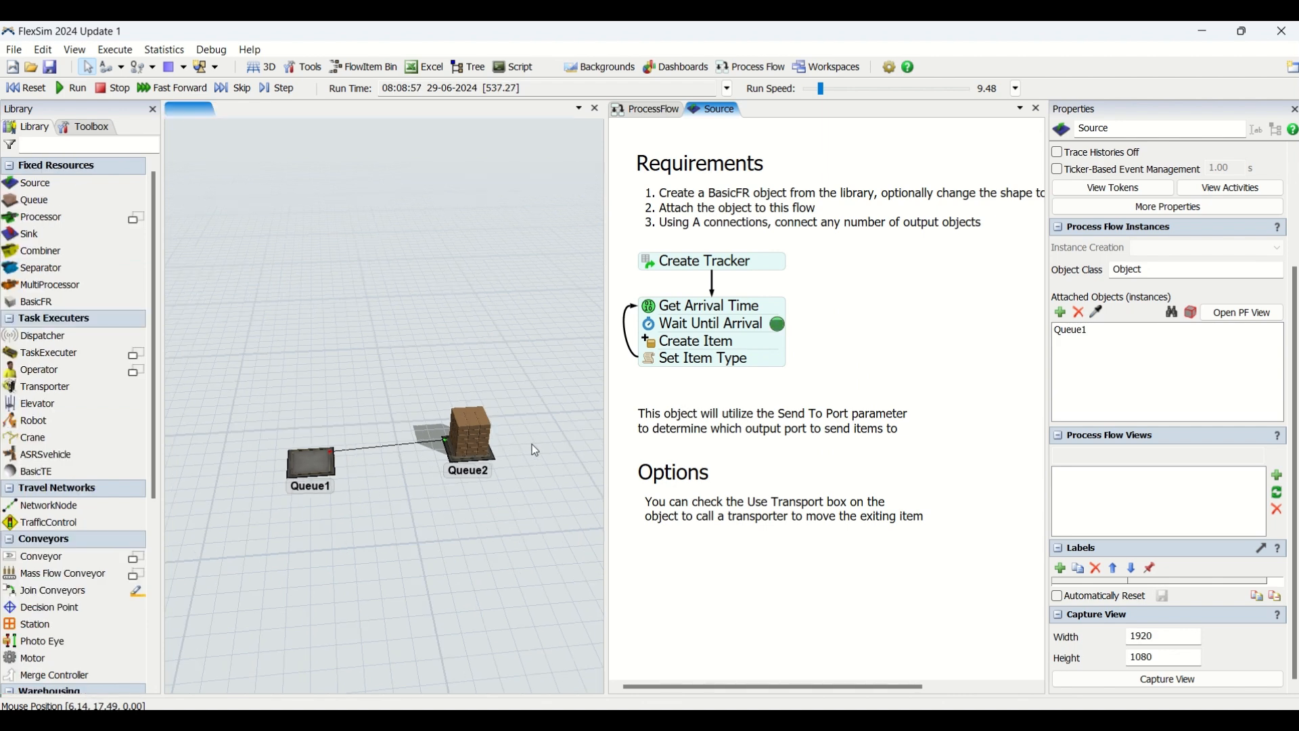
right_drag(481, 509, 483, 514)
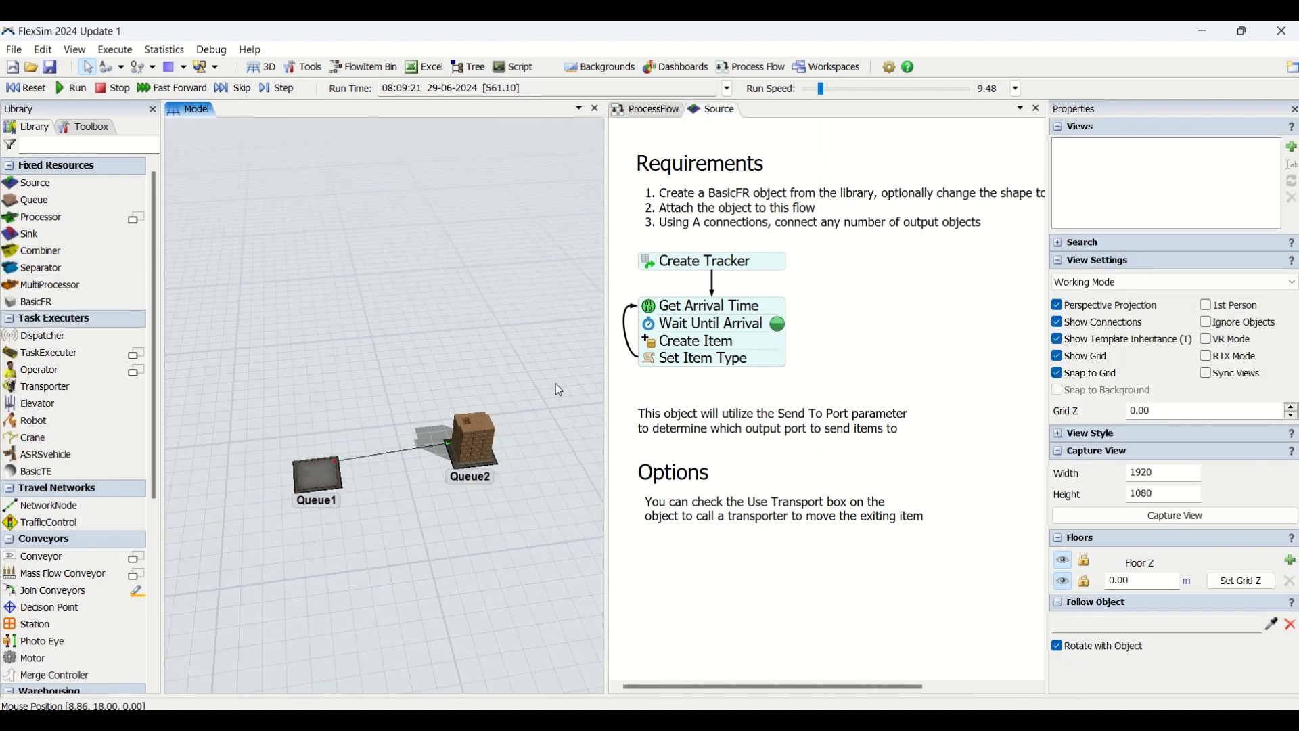
click(766, 69)
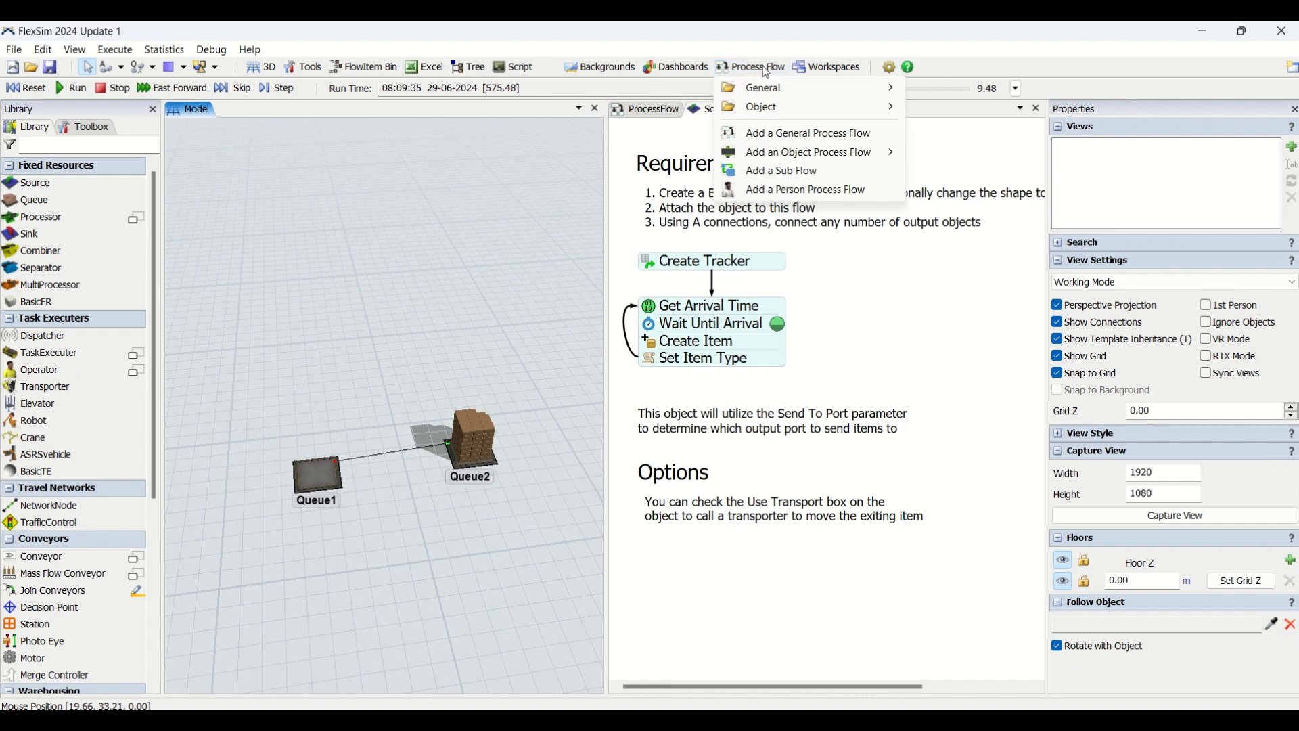
mouse_move(820, 158)
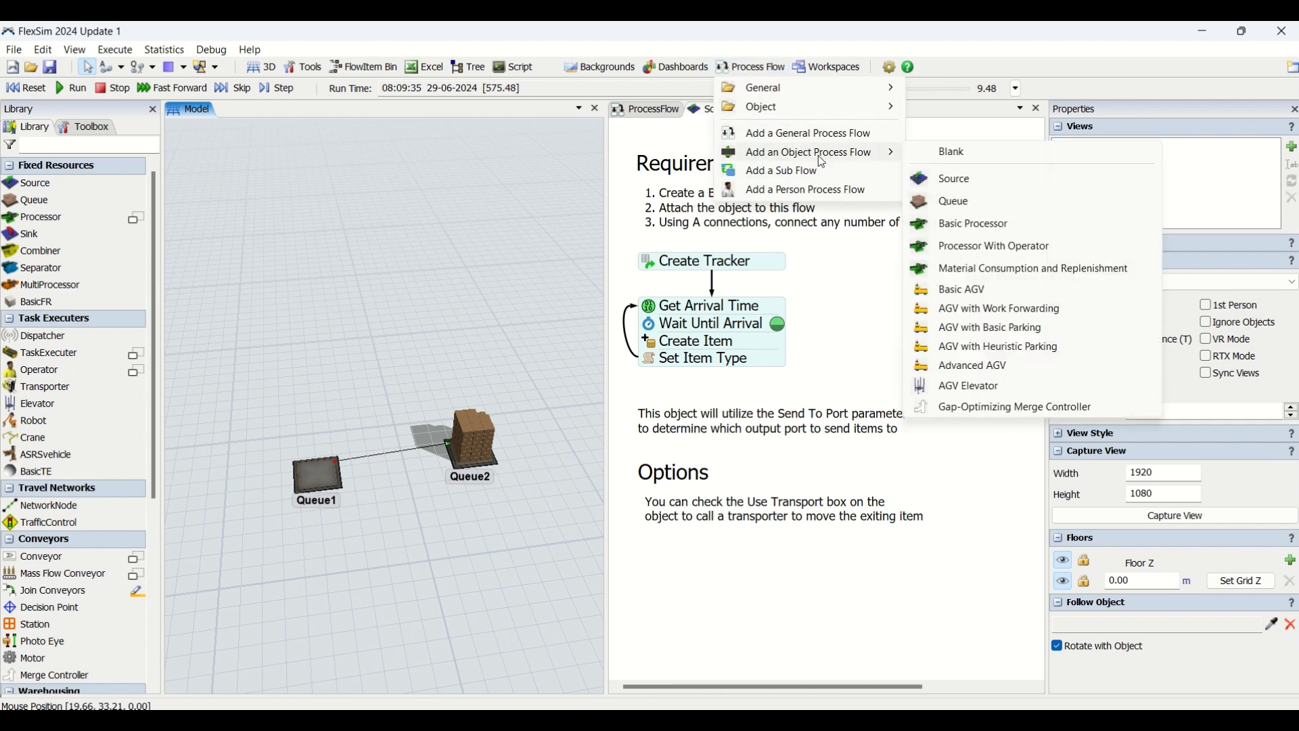
click(961, 180)
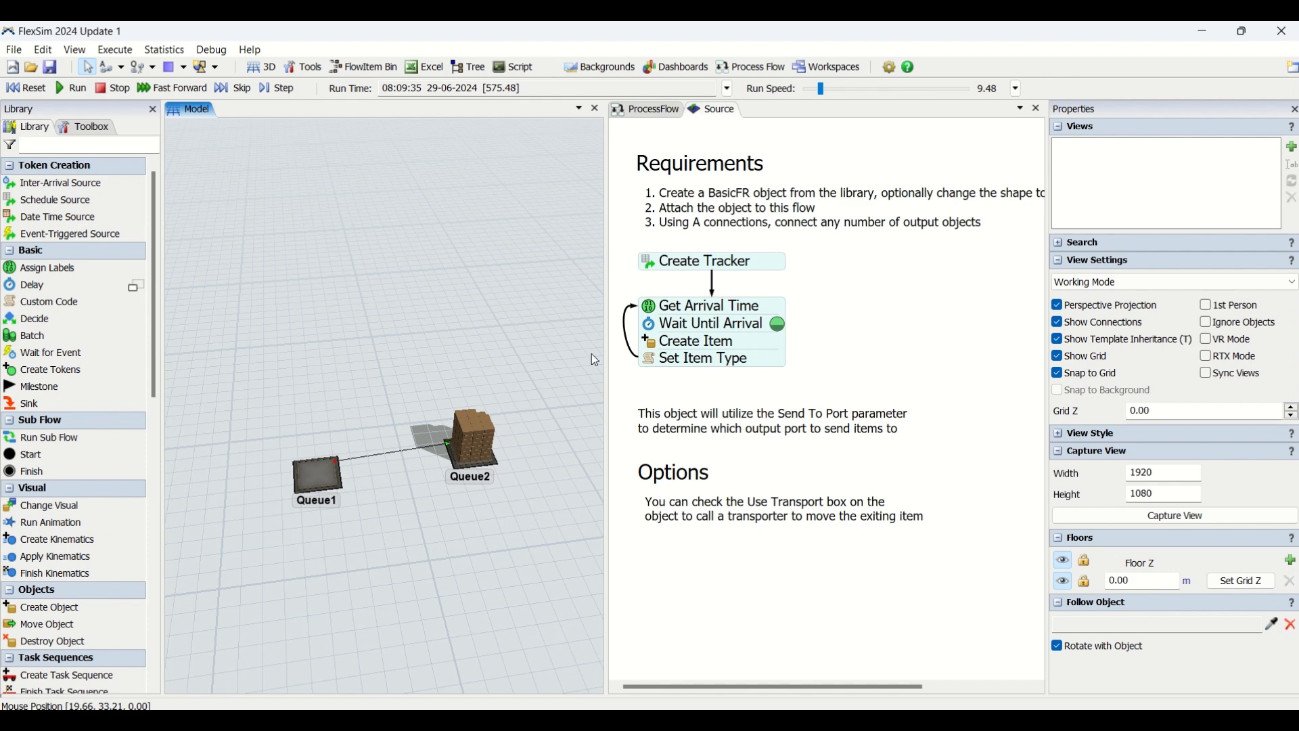
click(812, 207)
click(460, 489)
click(828, 387)
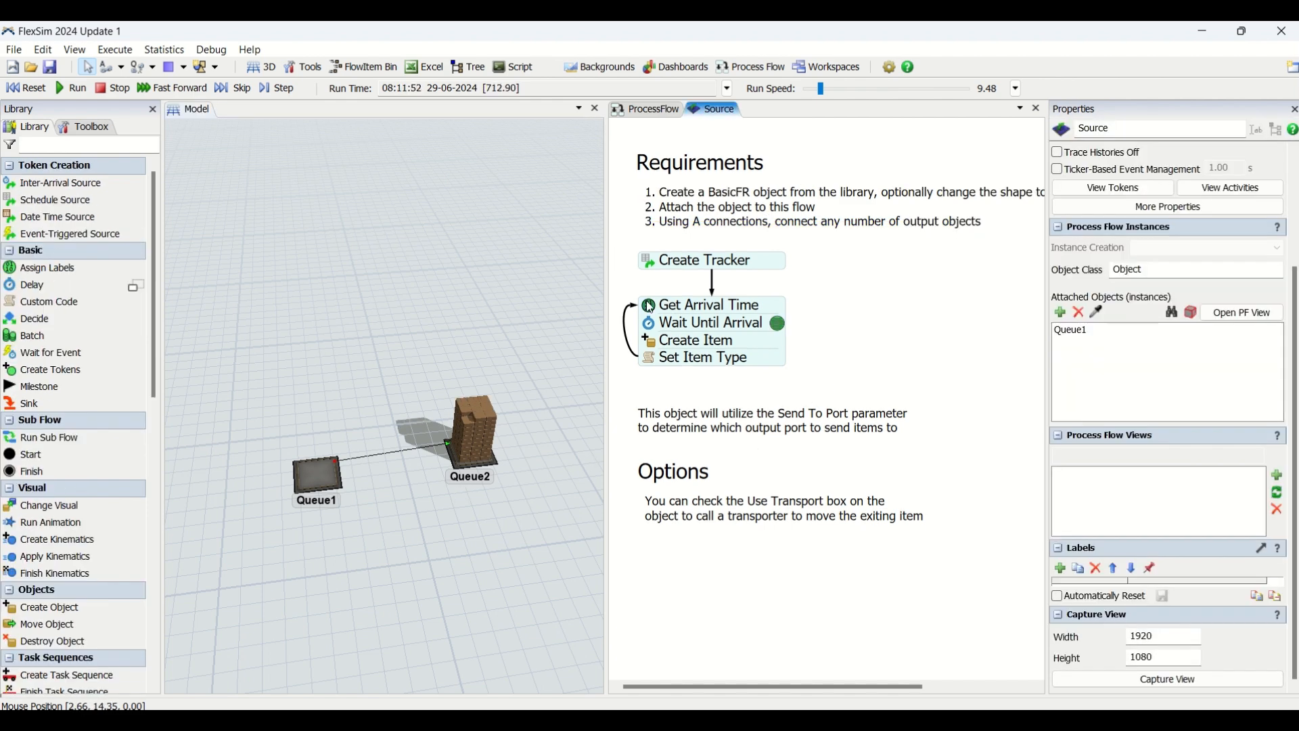
Check the Source flow's activity settings once more, including the arrival schedule of Create Tracker.
click(651, 308)
click(645, 261)
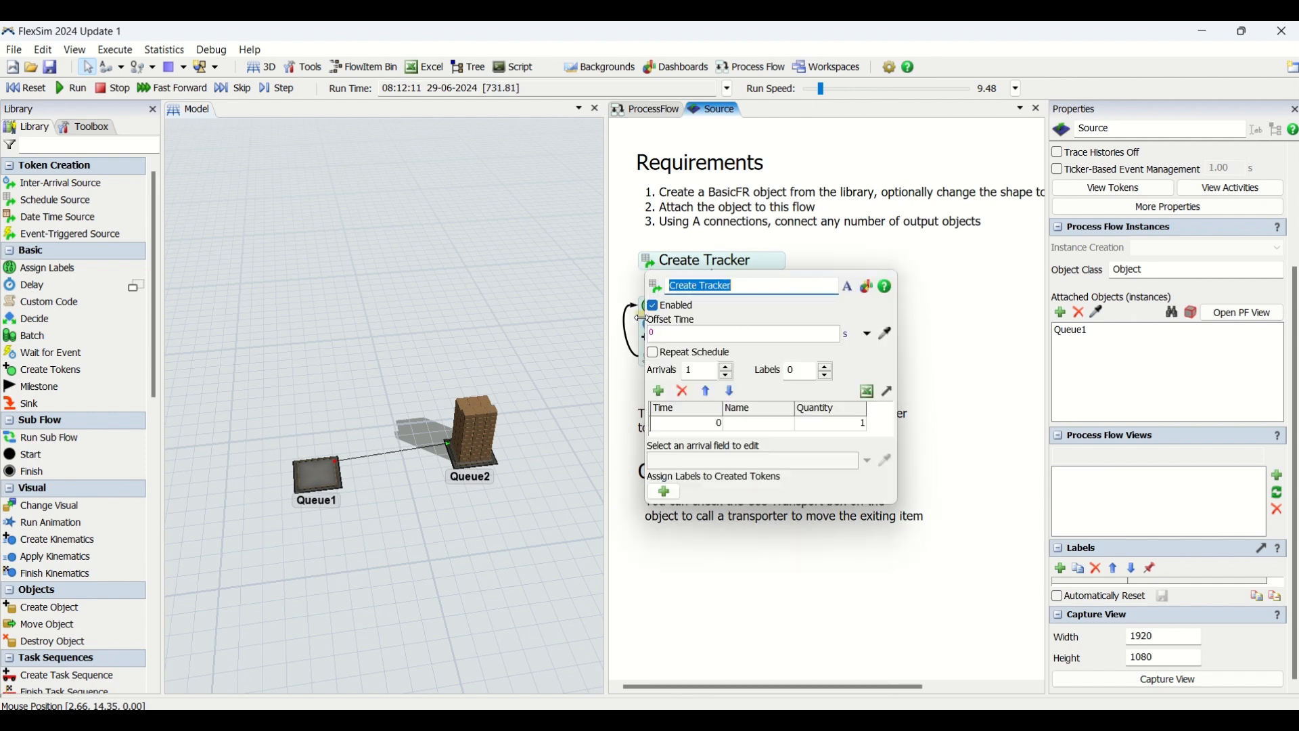
click(630, 323)
click(646, 324)
click(620, 383)
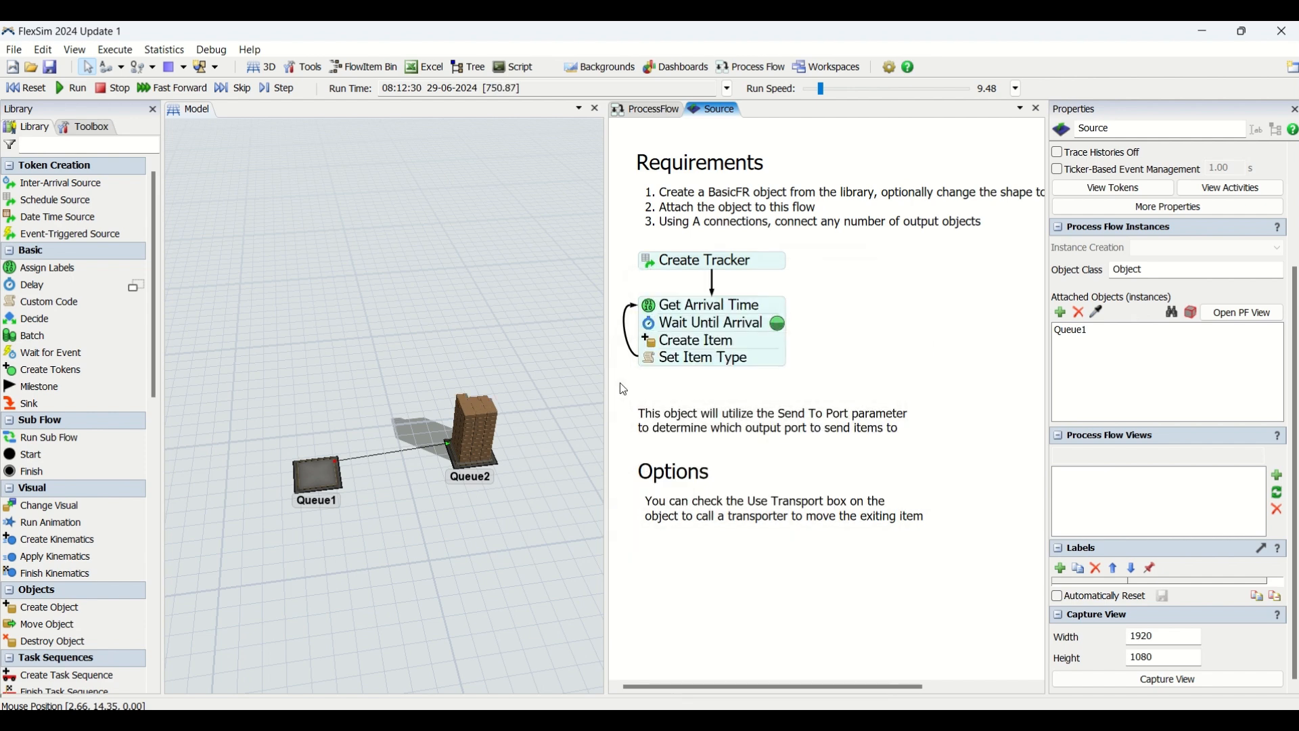
Reset the simulation and look over the available object process flow templates and the two connected queues.
click(25, 88)
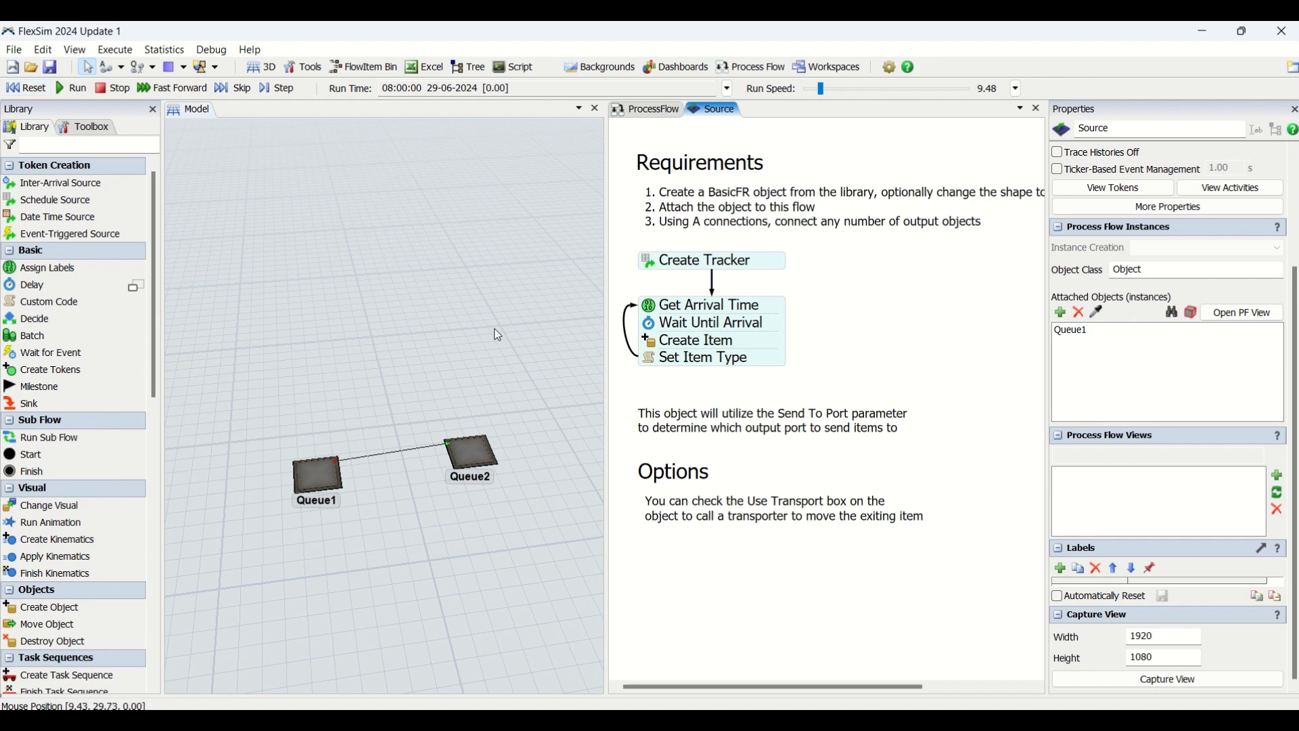
drag(526, 490, 508, 438)
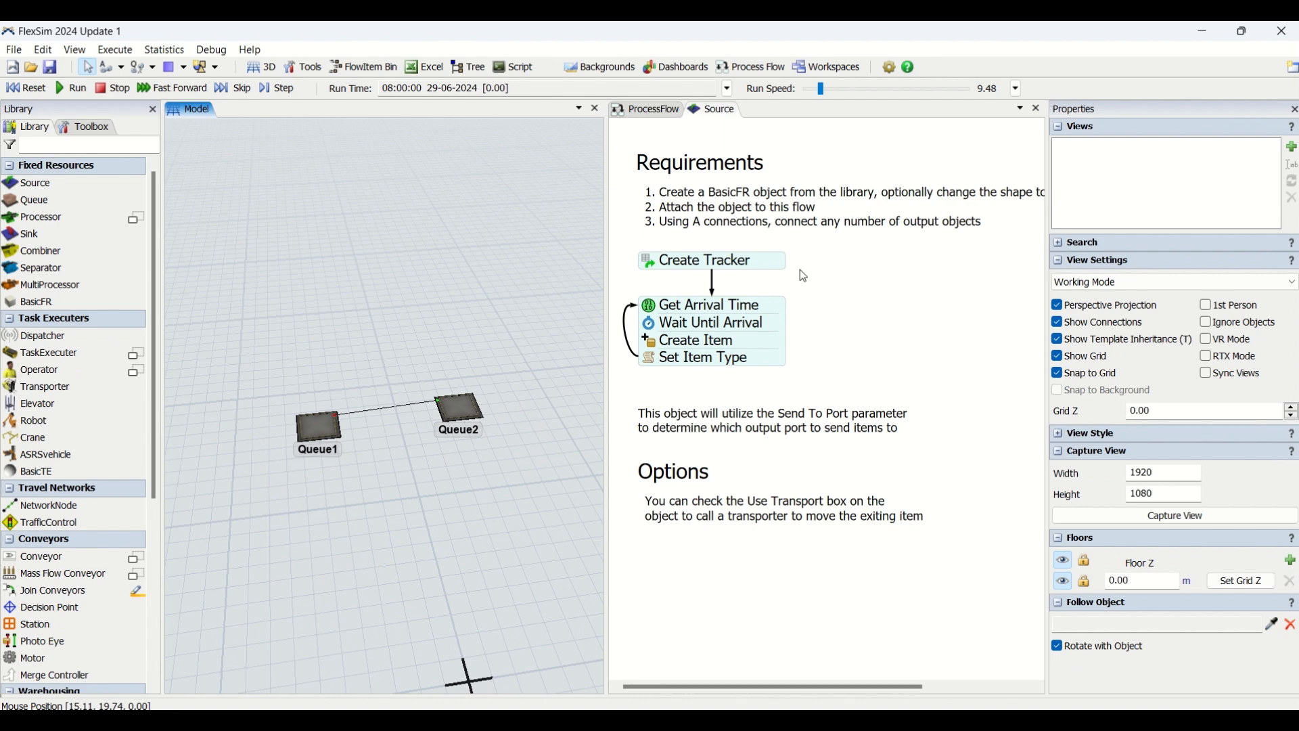
click(752, 67)
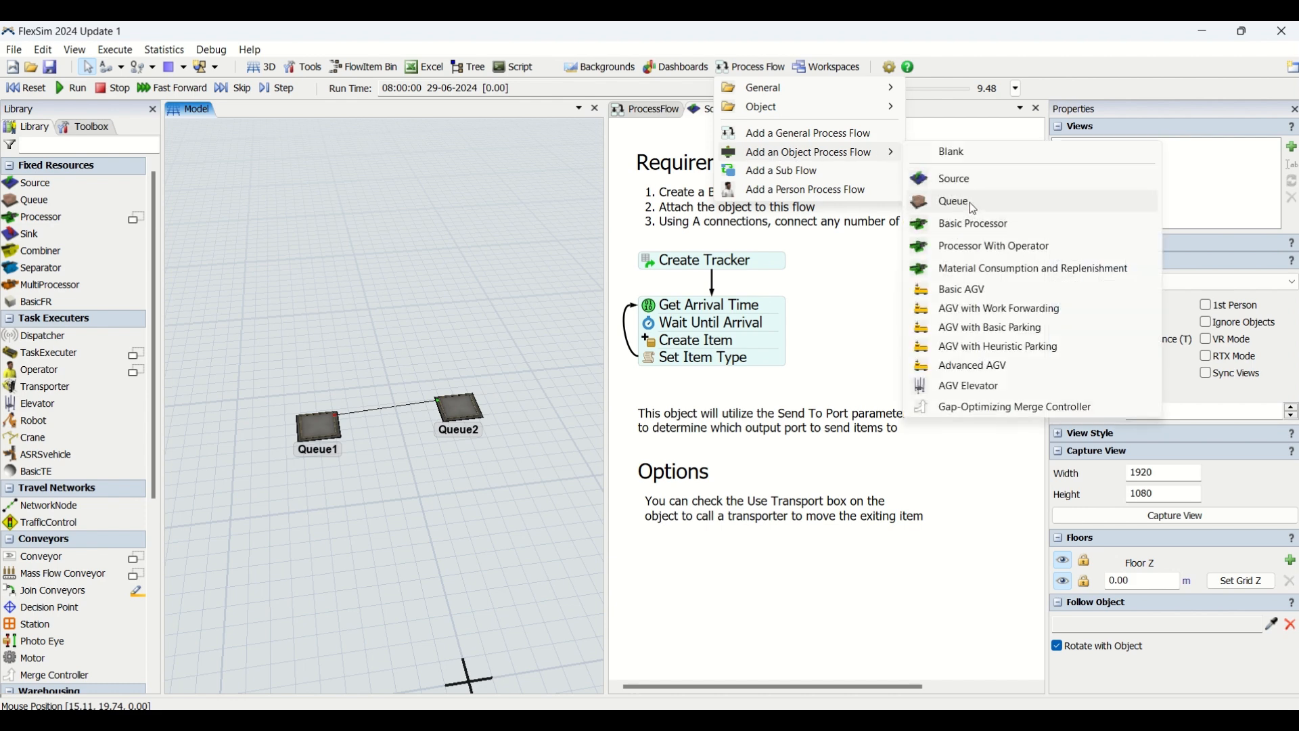
click(457, 314)
right_drag(456, 316, 455, 344)
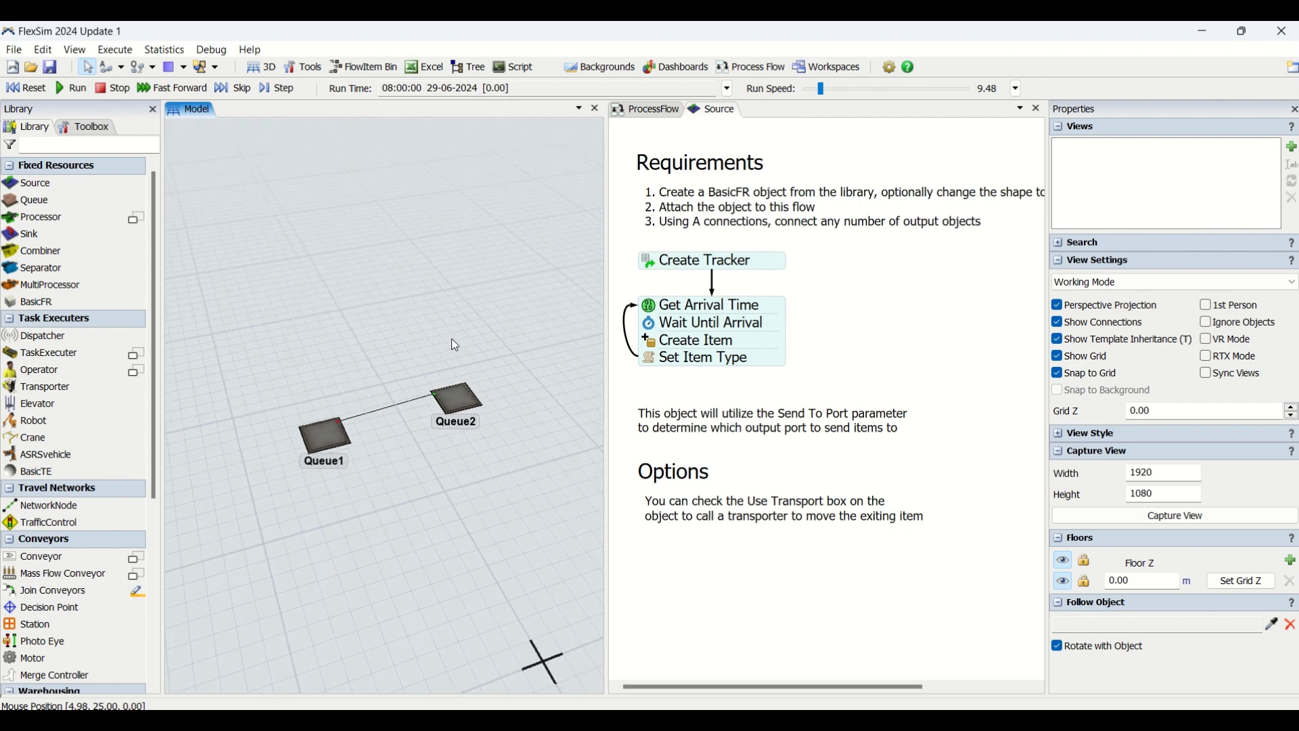
scroll(424, 323, up, 3)
scroll(433, 338, down, 1)
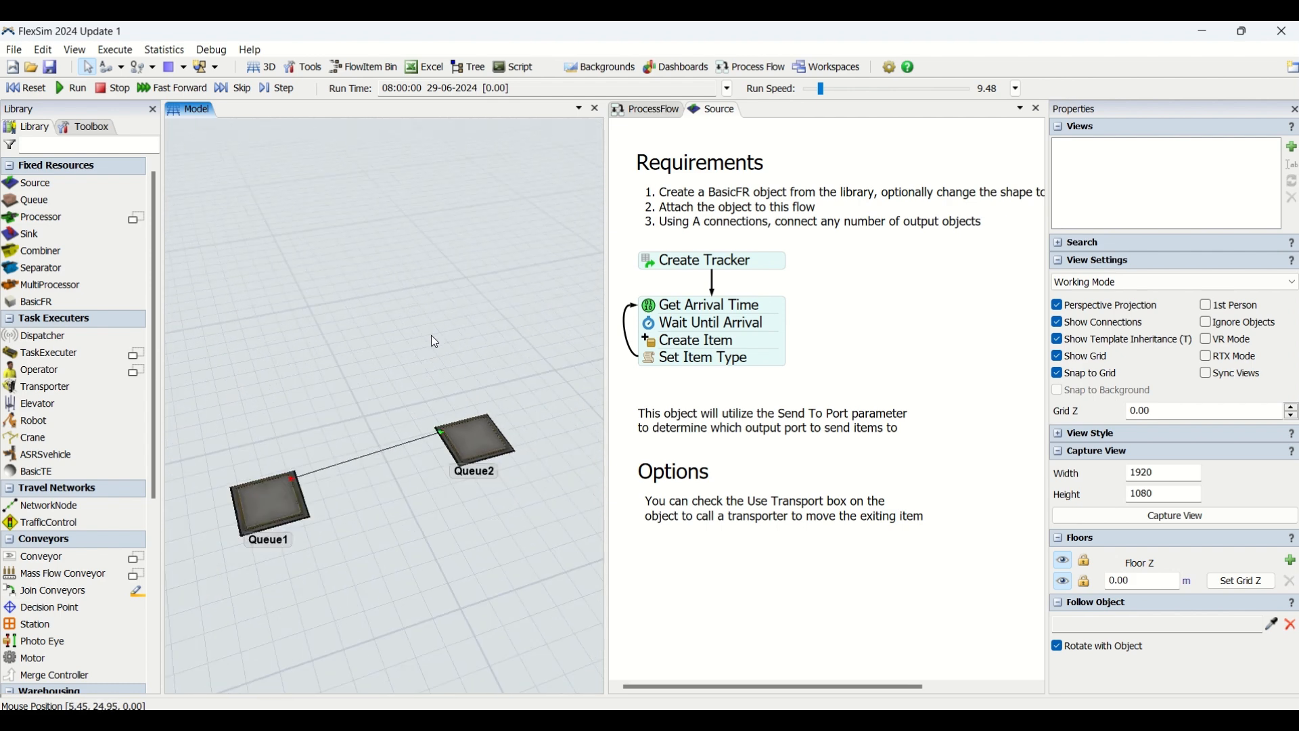